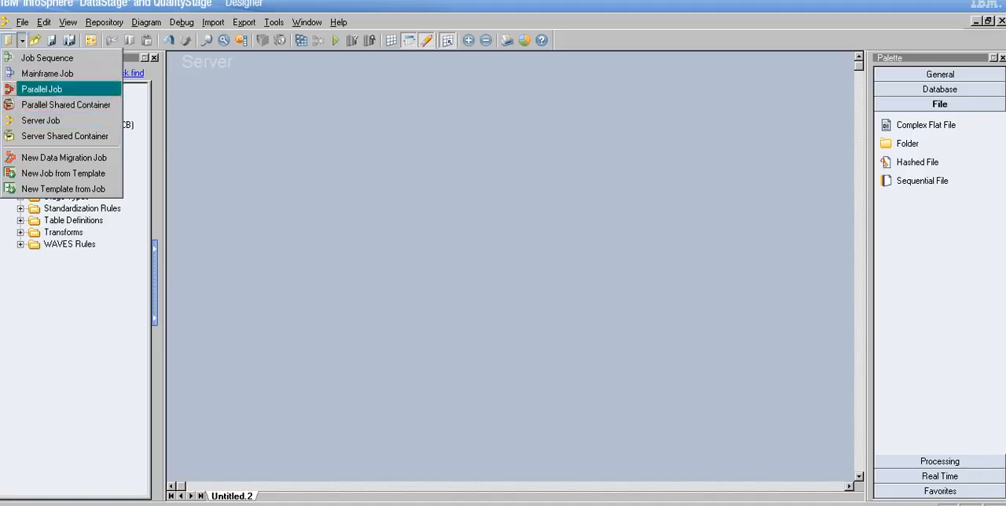
click(410, 195)
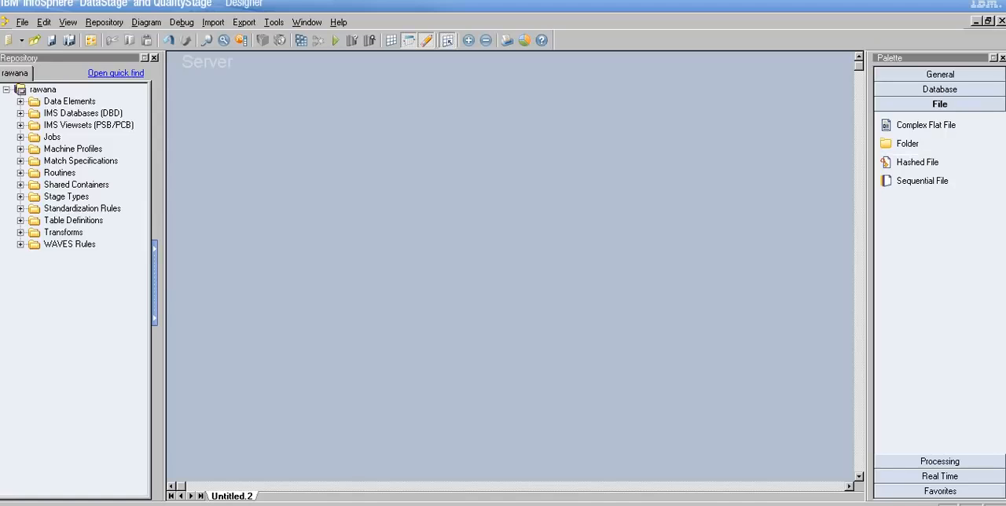
click(941, 461)
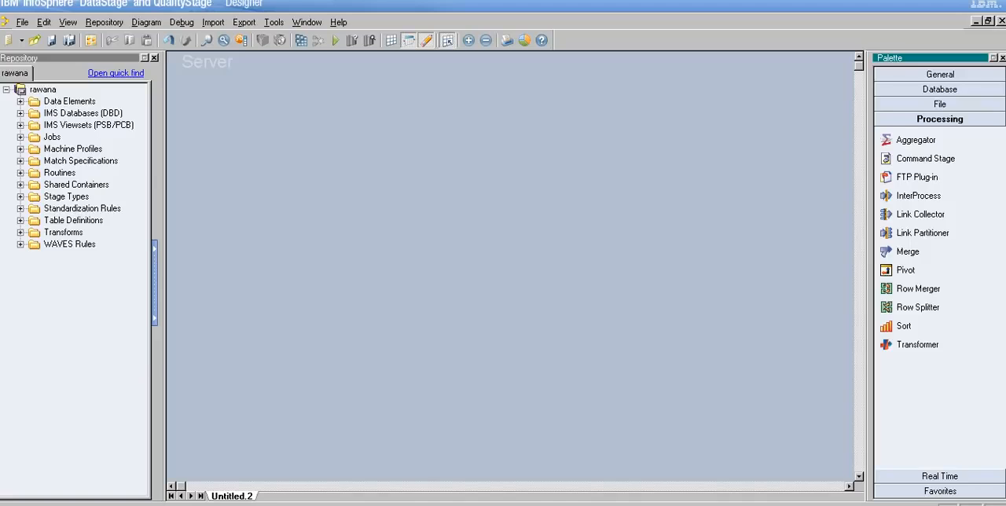
Step: Add a wide annotation reading "First Design" near the top centre of the server job canvas
click(940, 74)
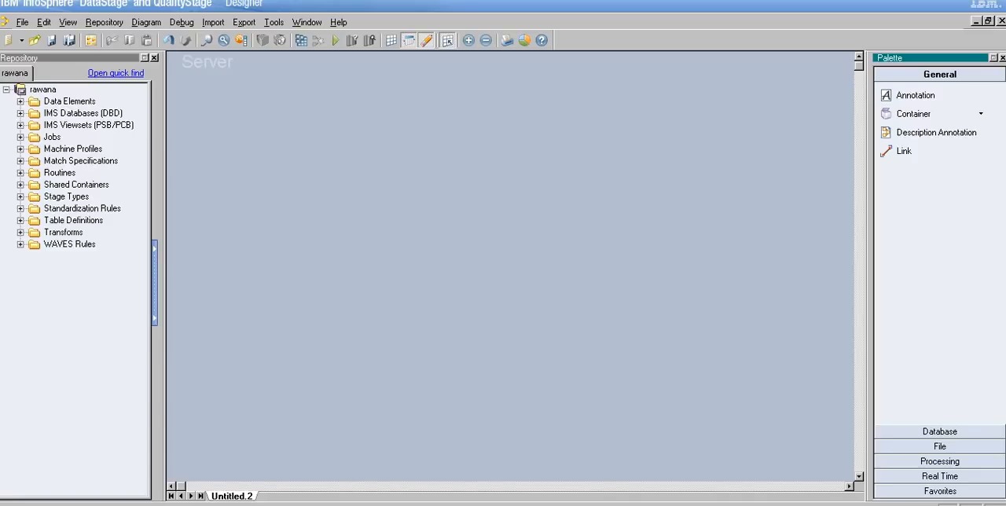
click(932, 95)
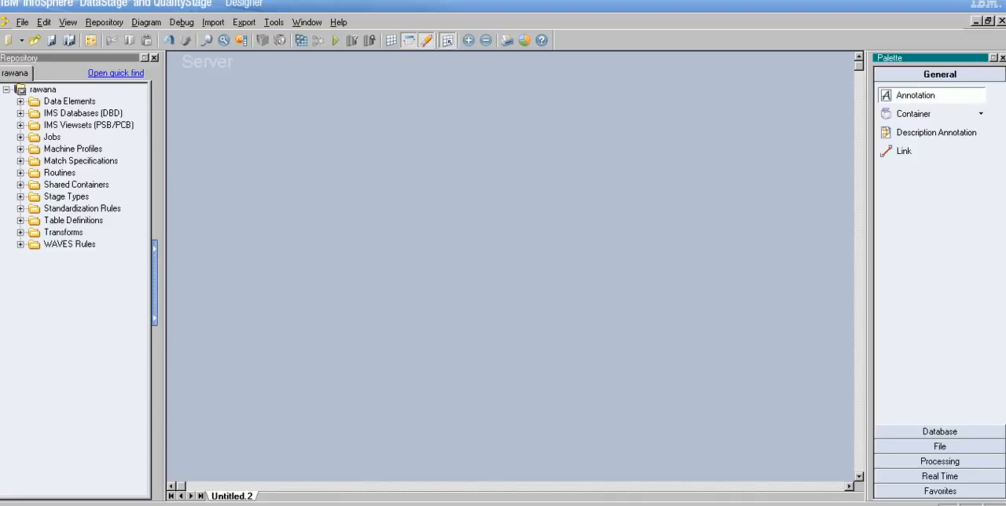
click(423, 126)
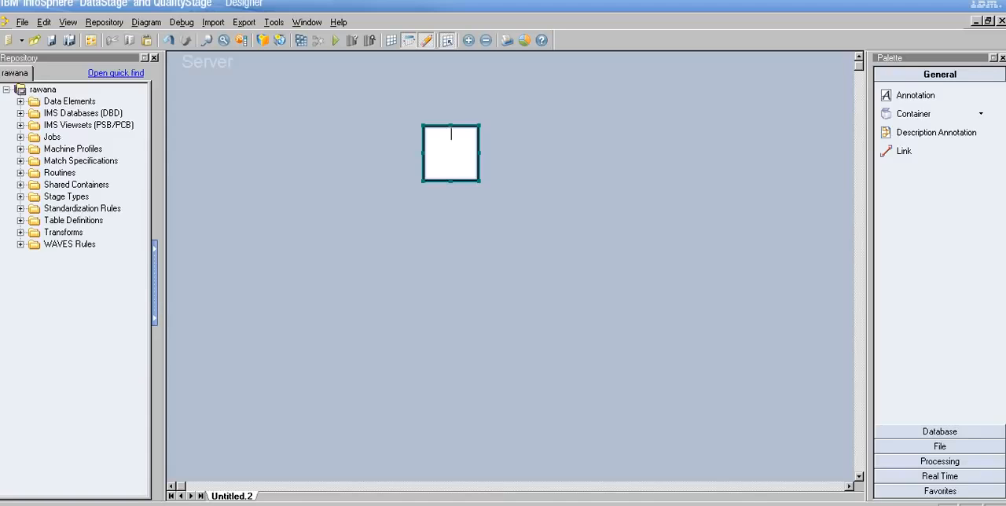
drag(479, 152, 664, 152)
text(fir)
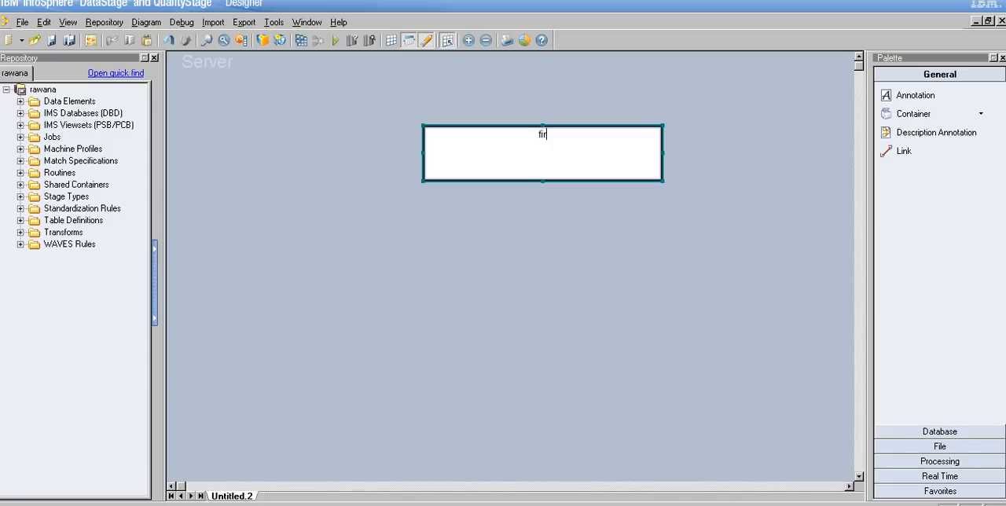
key(BackSpace)
key(BackSpace)
key(BackSpace)
text(Foi)
key(BackSpace)
key(BackSpace)
text(irst Design)
key(Escape)
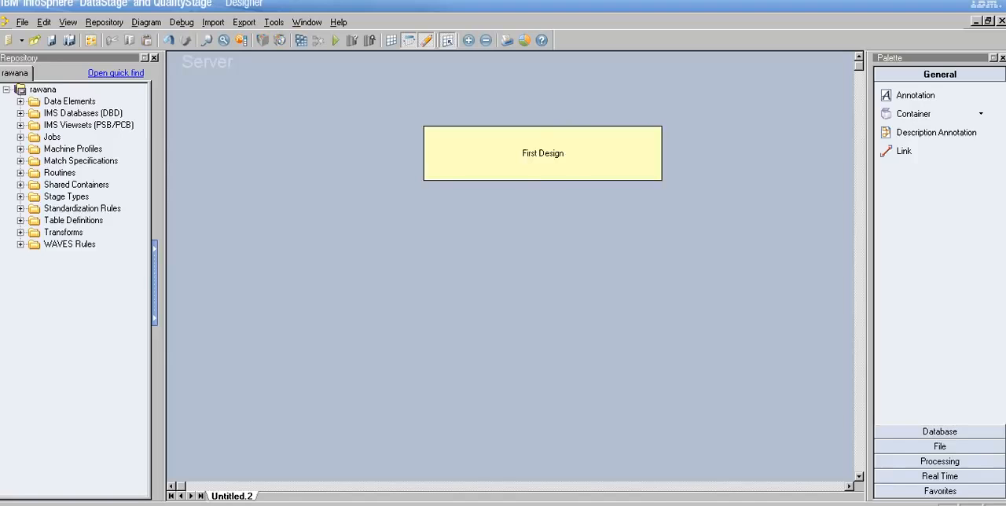
Step: Examine the First Design annotation's properties and its available font settings
double_click(543, 153)
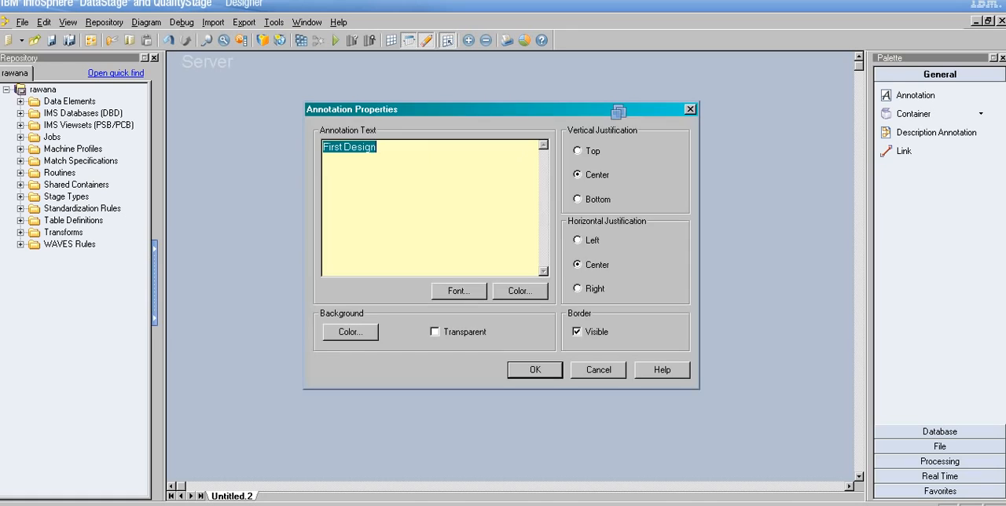
click(459, 291)
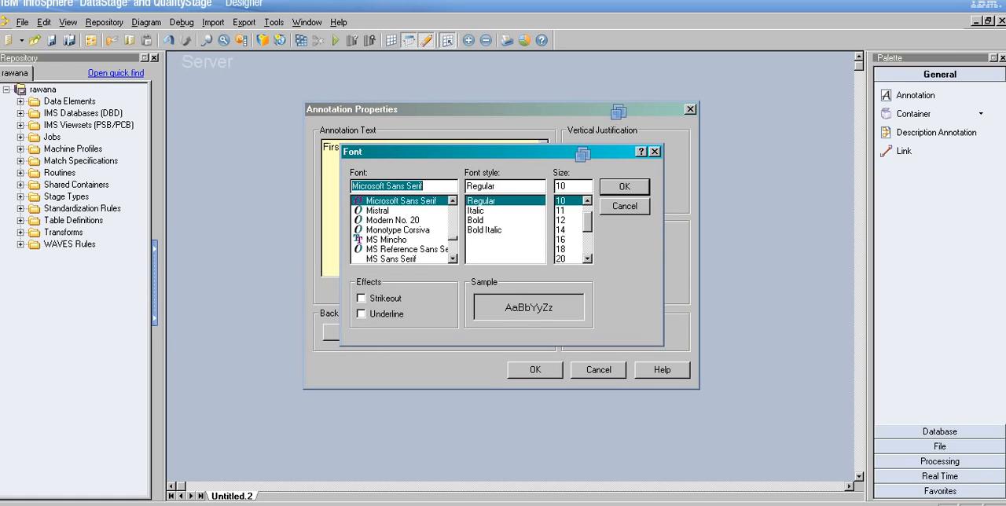
key(Escape)
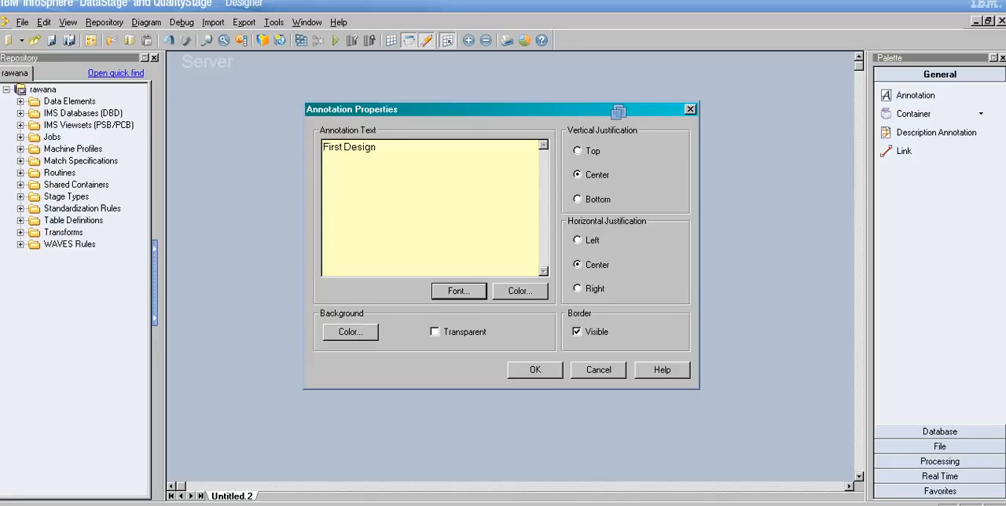
key(Escape)
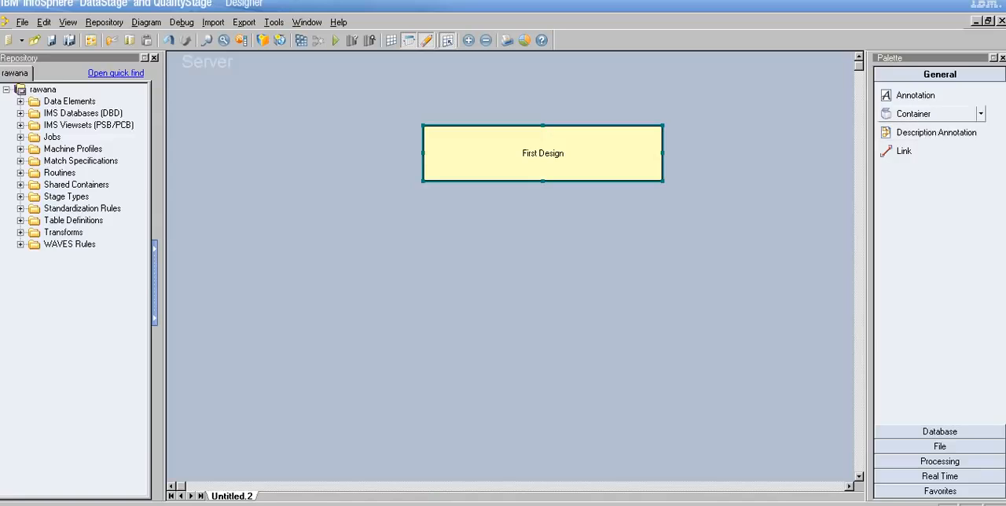
click(980, 113)
click(934, 131)
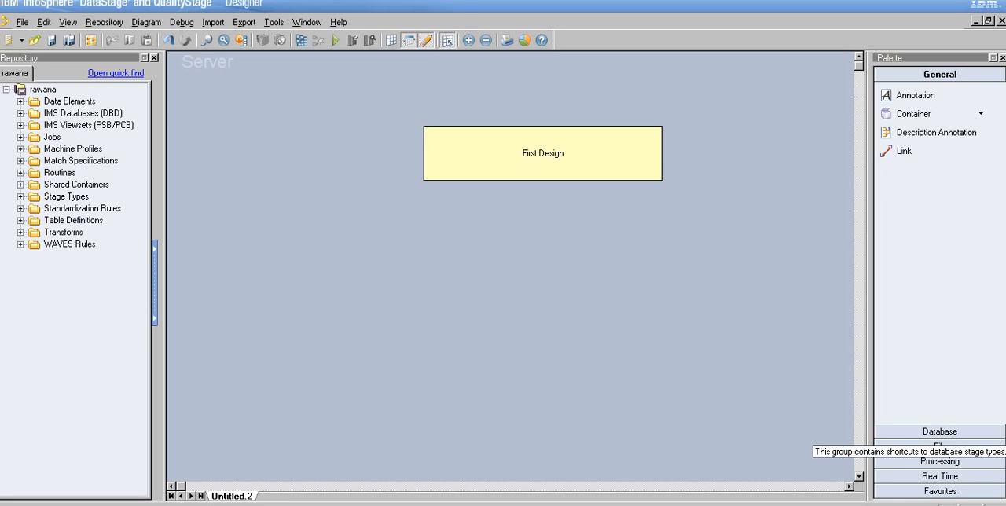
click(940, 431)
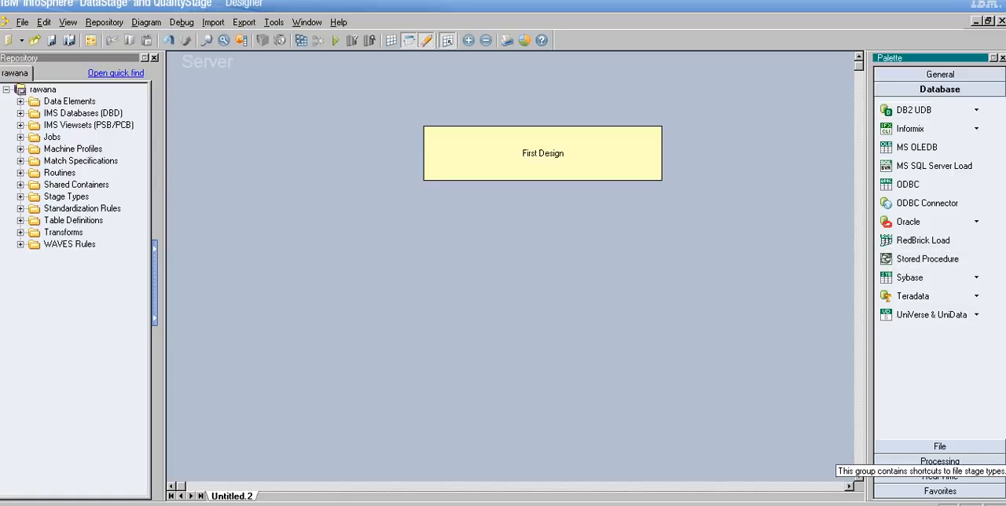
Step: Place a Sequential File stage below and left of the annotation and draw two output links from it
click(940, 445)
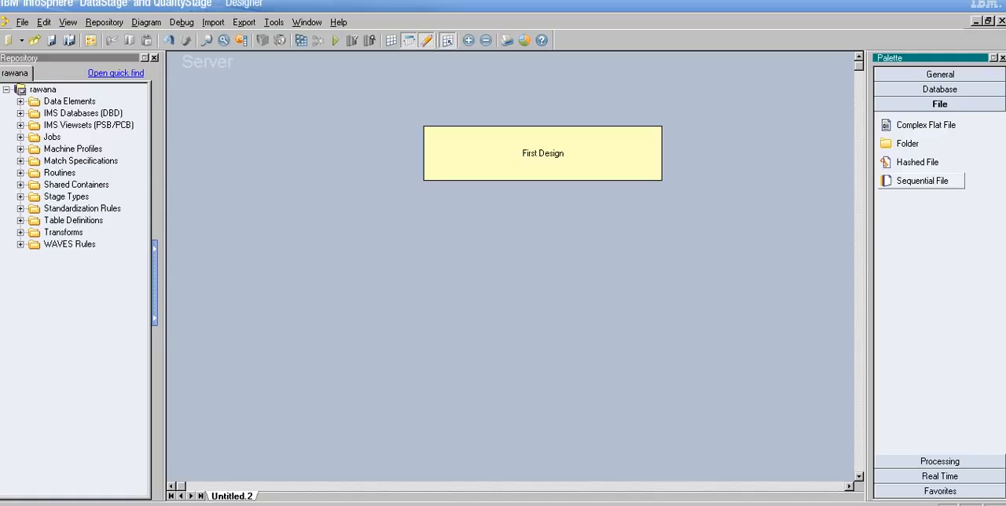
drag(920, 181, 277, 242)
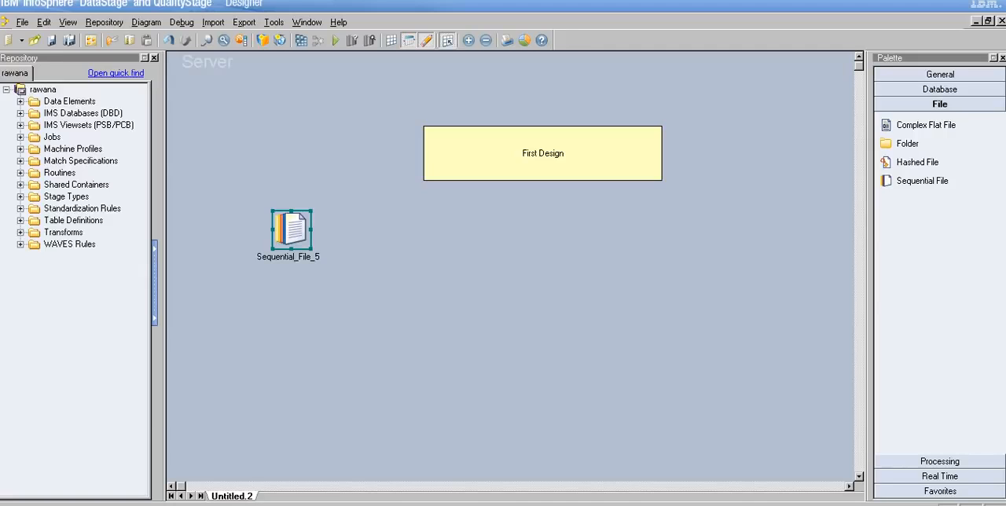
click(940, 75)
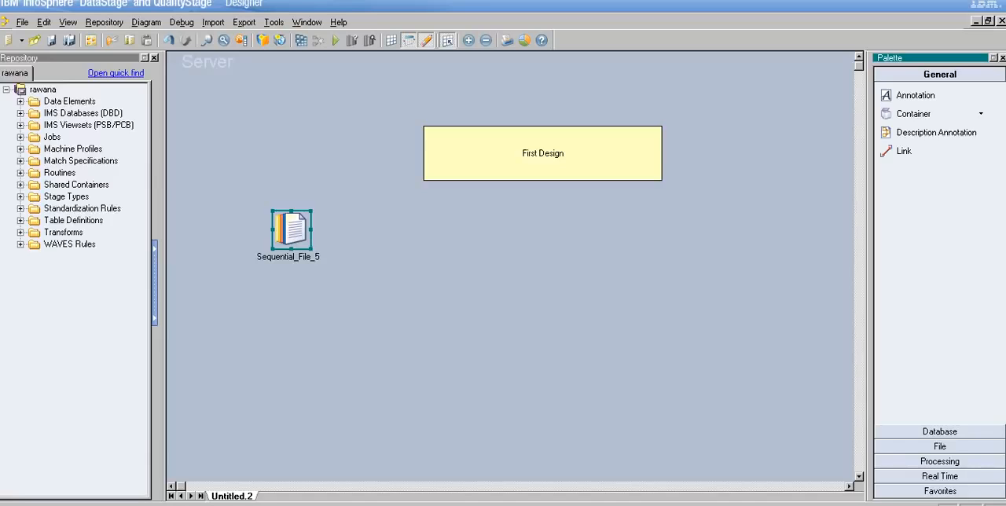
right_click(298, 228)
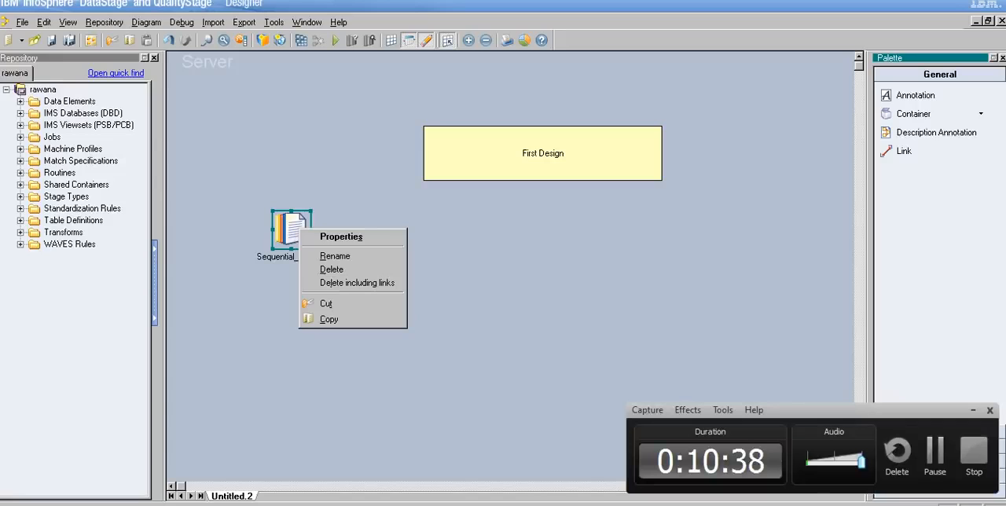
click(936, 451)
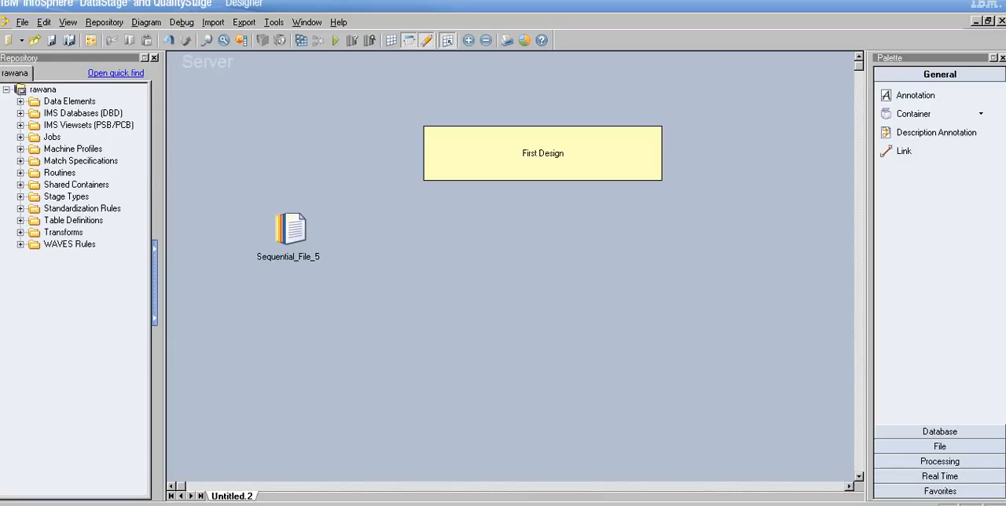
drag(291, 229, 389, 226)
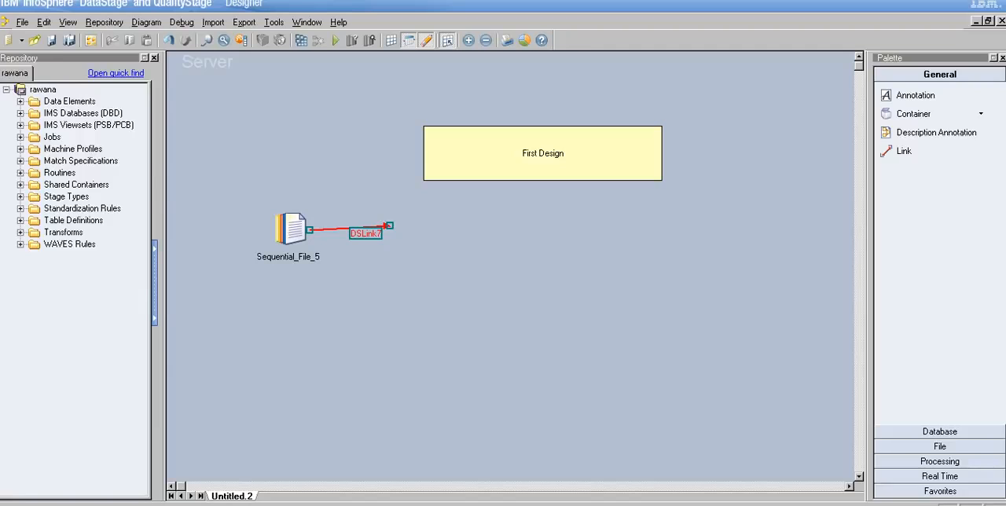
mouse_move(292, 230)
mouse_down()
mouse_move(322, 247)
mouse_move(366, 304)
mouse_up()
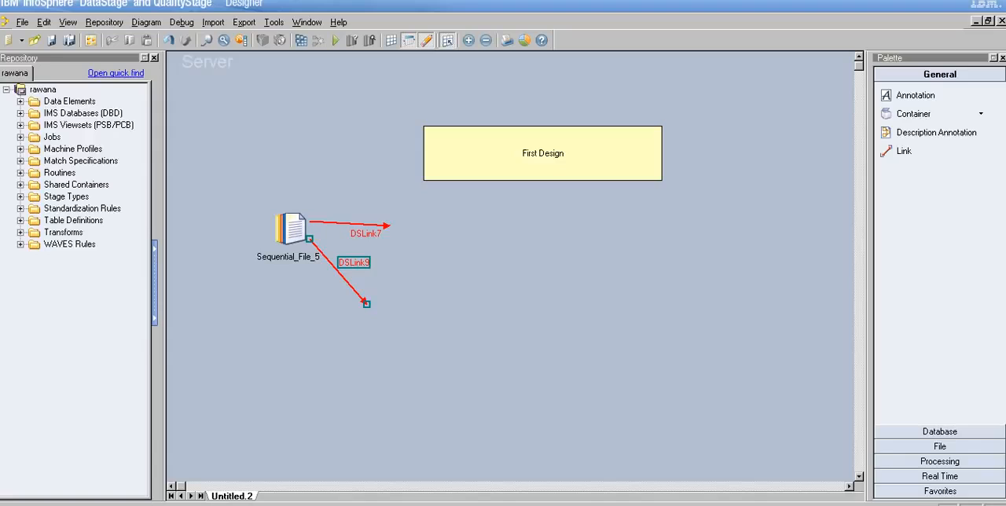
Step: Delete the lower diagonal link from the Sequential File stage
key(Escape)
click(341, 274)
key(Delete)
key(Left)
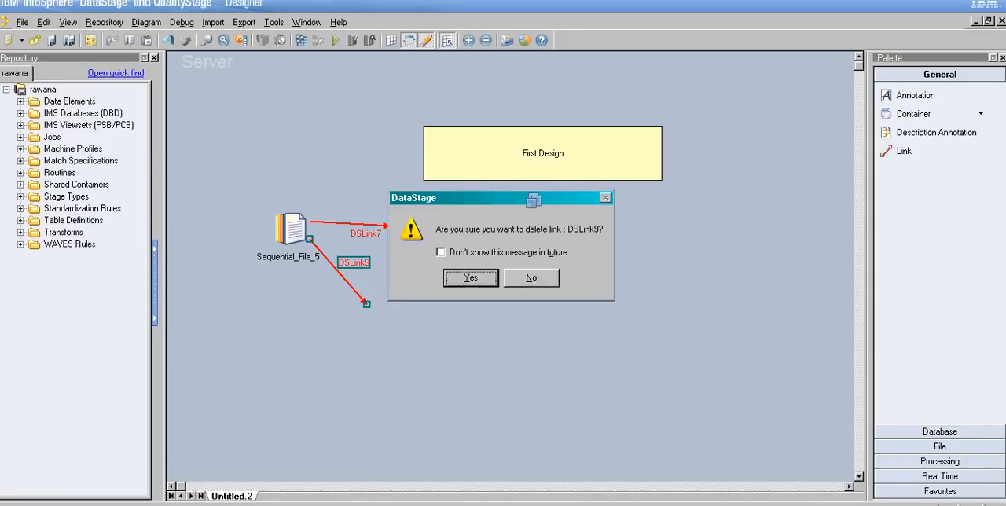
key(Return)
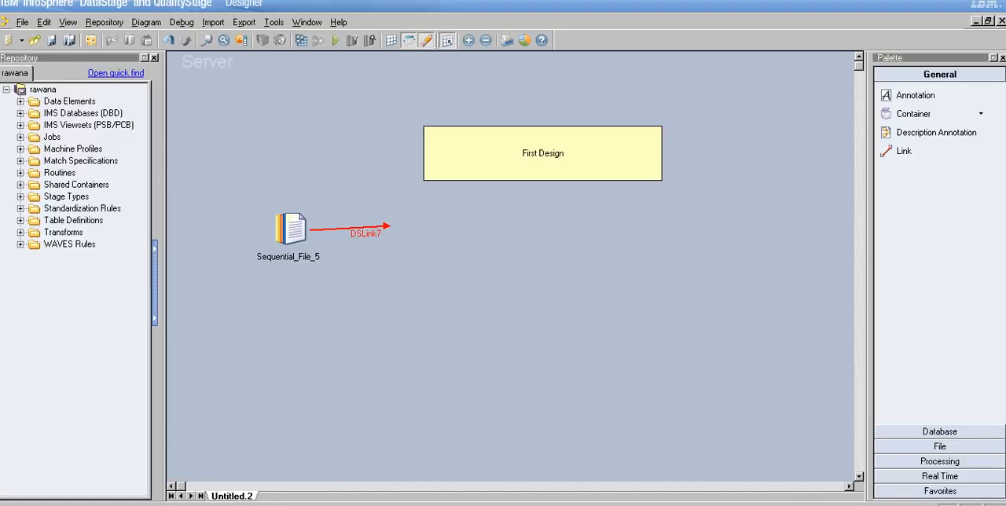
Step: Undo the link changes and the placement of the Sequential File stage, keeping only the annotation
key(ctrl+z)
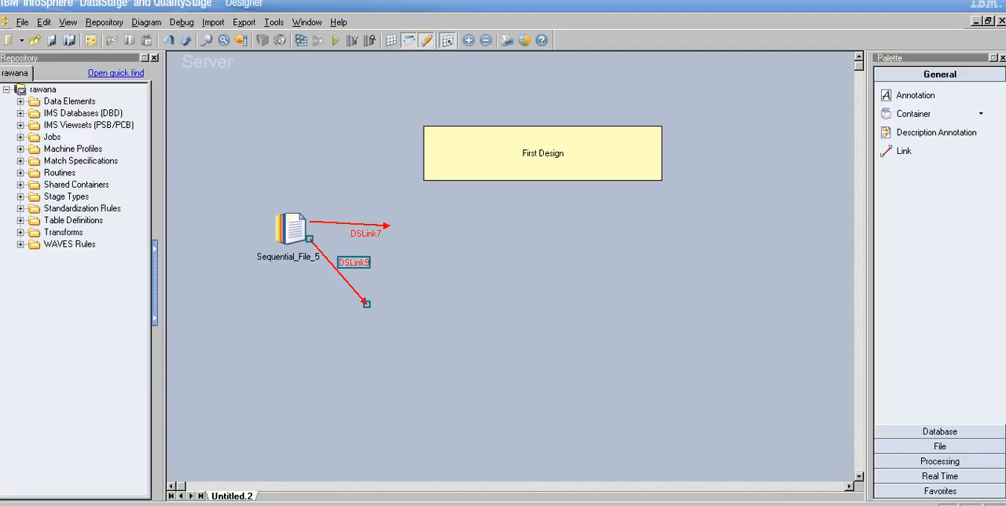
key(ctrl+y)
key(ctrl+z)
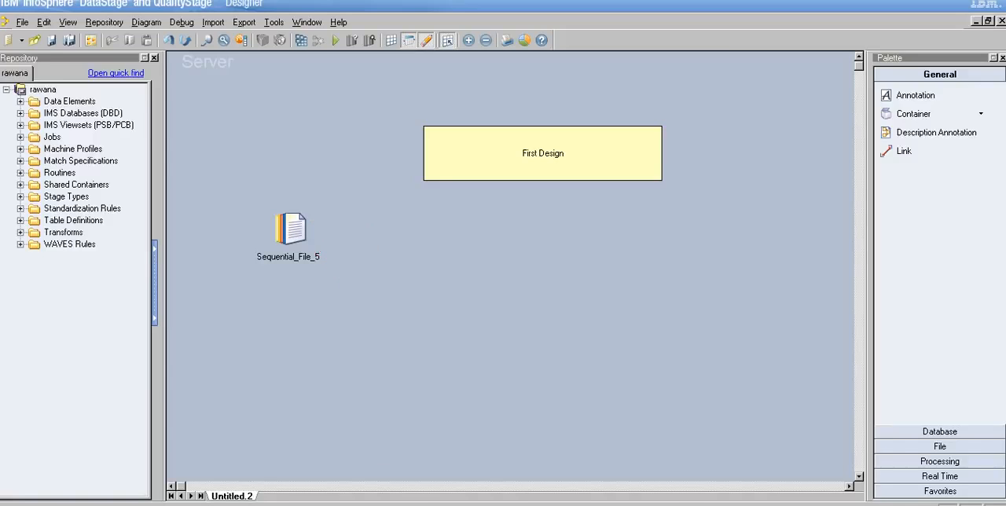
key(ctrl+z)
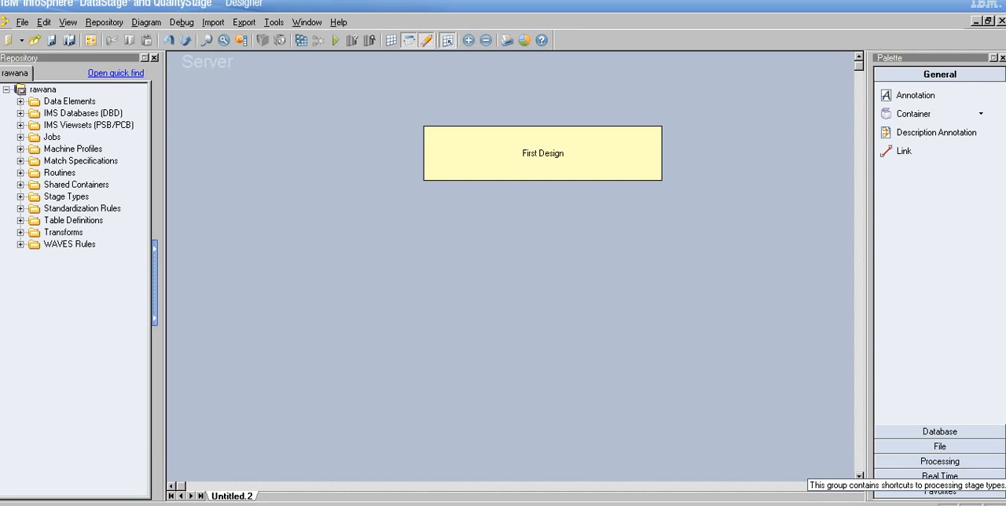
Step: Place a Sequential File stage below and left of the annotation and draw one output link rightward from it
click(940, 446)
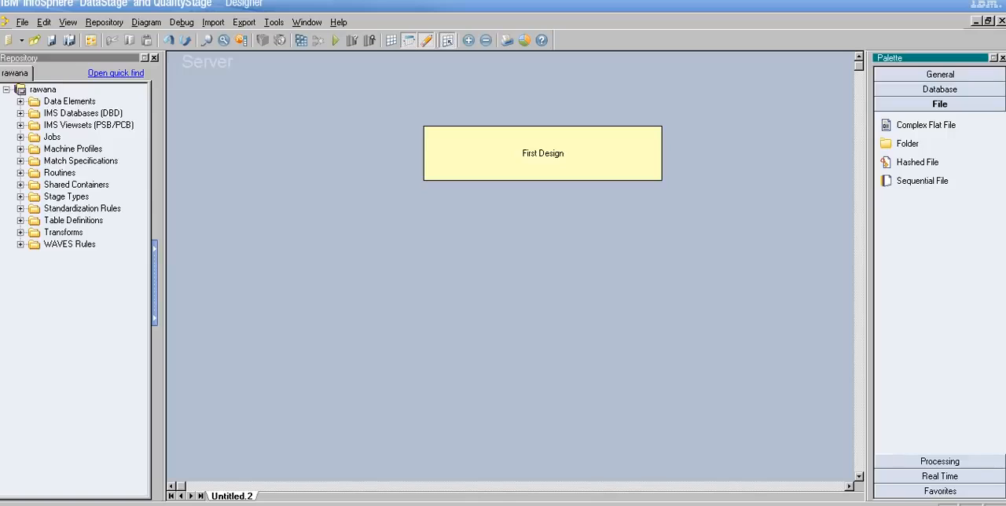
drag(922, 181, 252, 236)
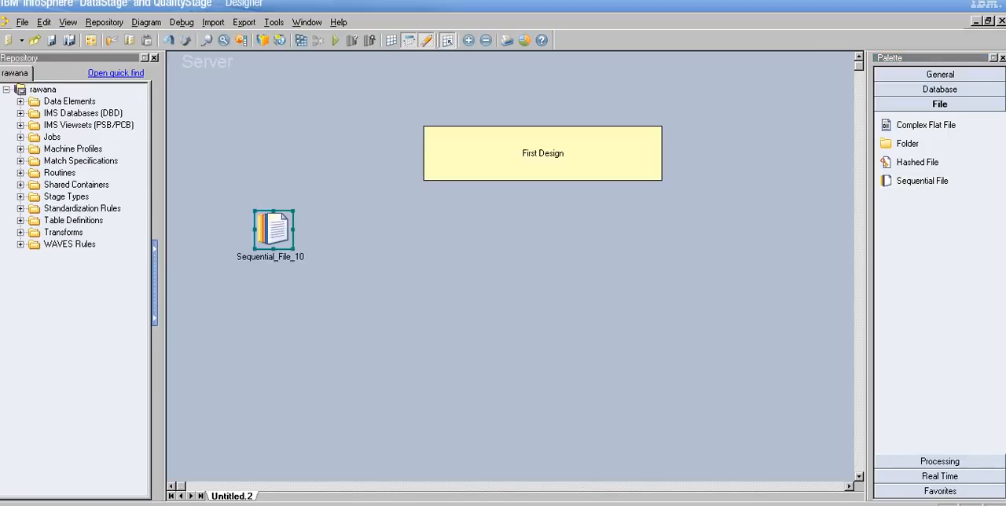
drag(275, 230, 369, 229)
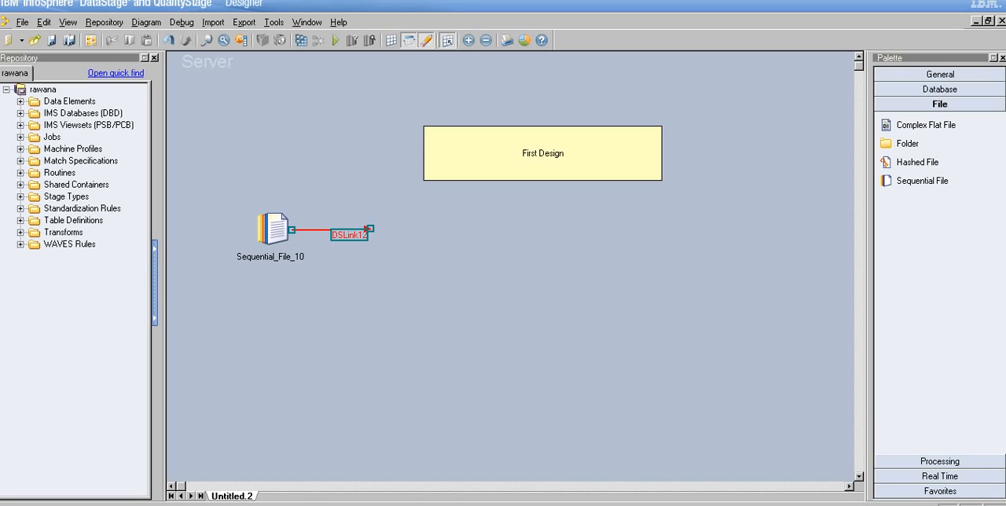
Step: Open the Sequential File stage's properties and set the stage name to Seq_Read_File
double_click(274, 230)
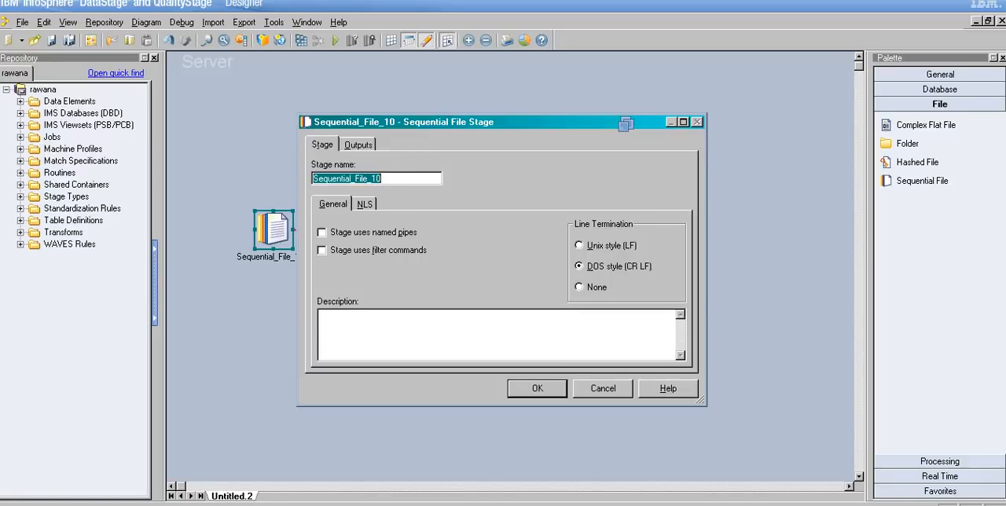
drag(382, 179, 312, 179)
key(End)
key(BackSpace)
key(BackSpace)
key(BackSpace)
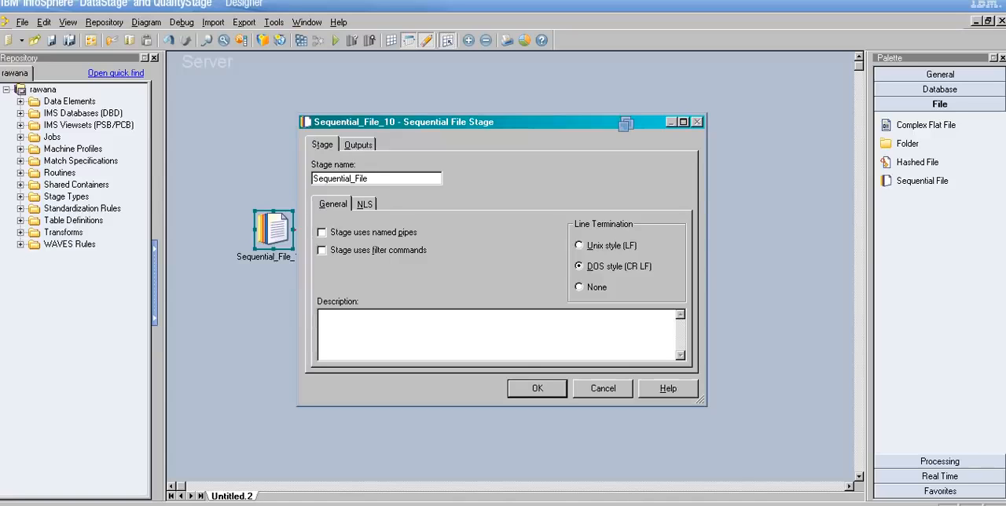
key(BackSpace)
key(BackSpace)
key(BackSpace)
key(BackSpace)
key(BackSpace)
key(BackSpace)
key(BackSpace)
key(BackSpace)
key(BackSpace)
key(BackSpace)
key(BackSpace)
key(BackSpace)
text(_Read_File)
Step: Switch the stage's filter commands option on and off again, checking the Filter command field in the output settings each time
key(alt+f)
key(alt+o)
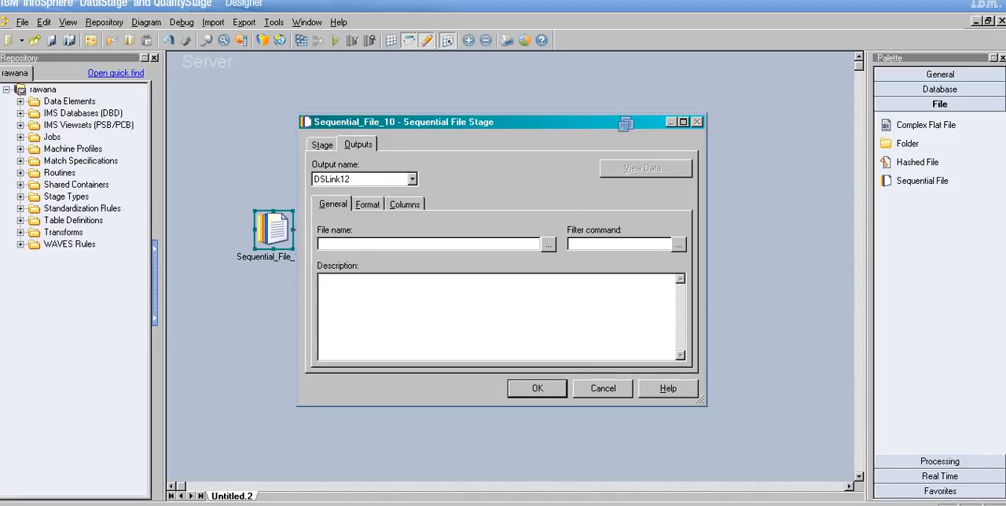
key(alt+s)
key(alt+f)
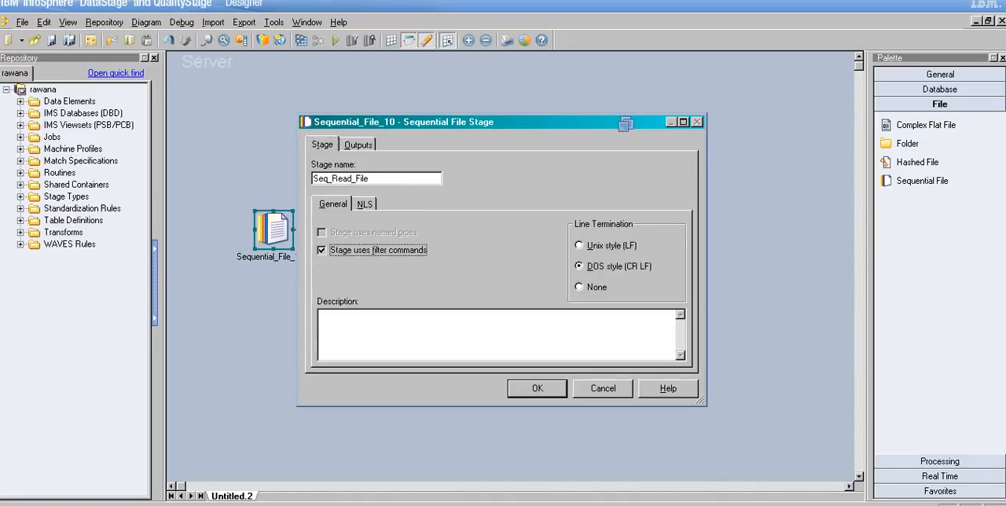
key(alt+o)
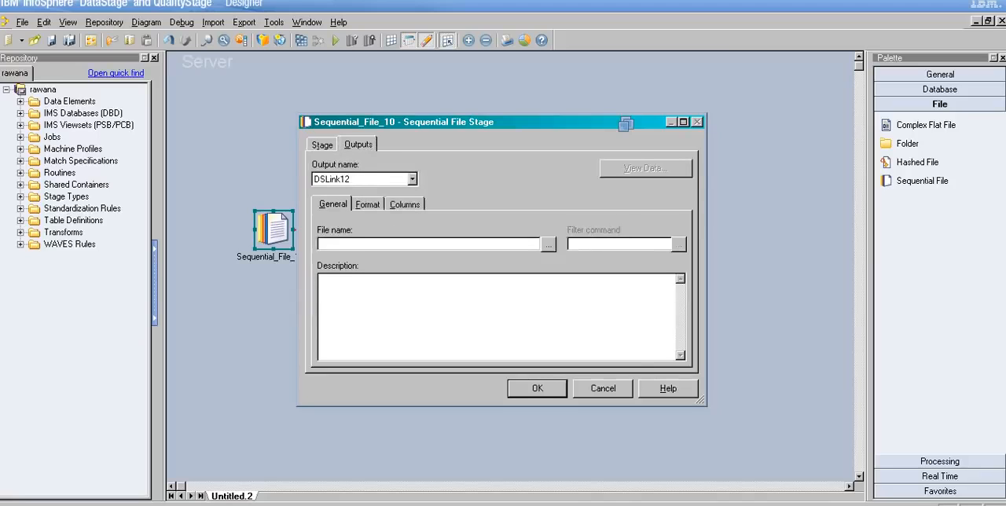
Step: View the NLS character map settings of the Sequential File stage
key(alt+s)
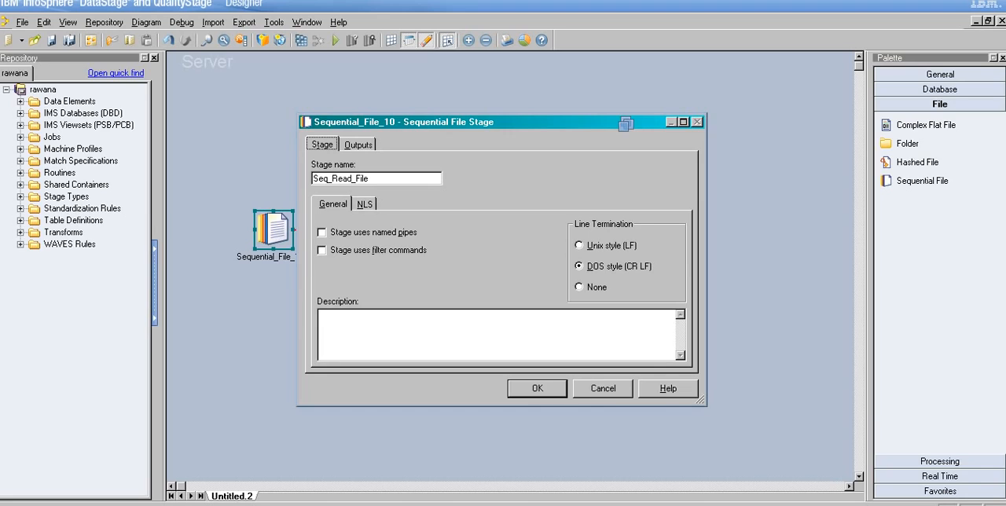
click(365, 205)
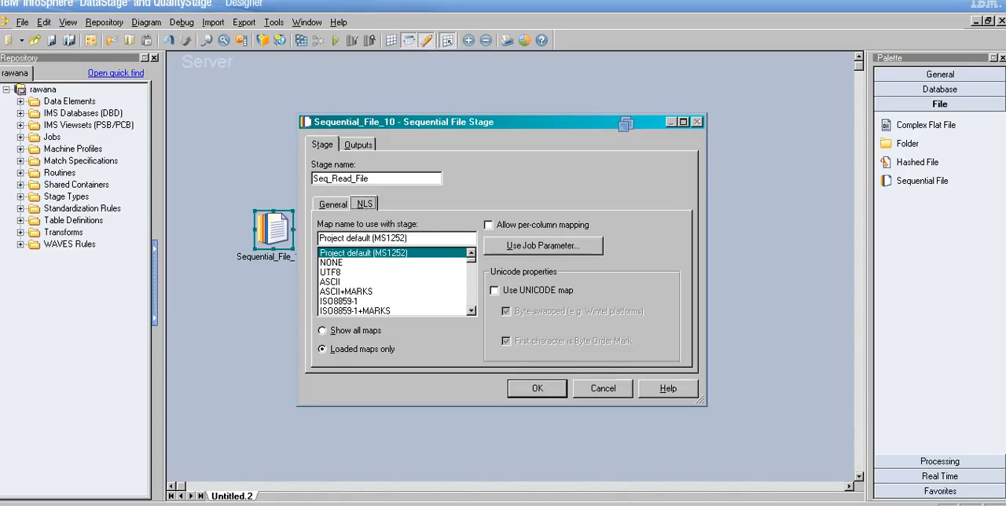
Step: Examine the stage's NLS map names and job parameter choices, and switch the UNICODE map option on and off again
key(Tab)
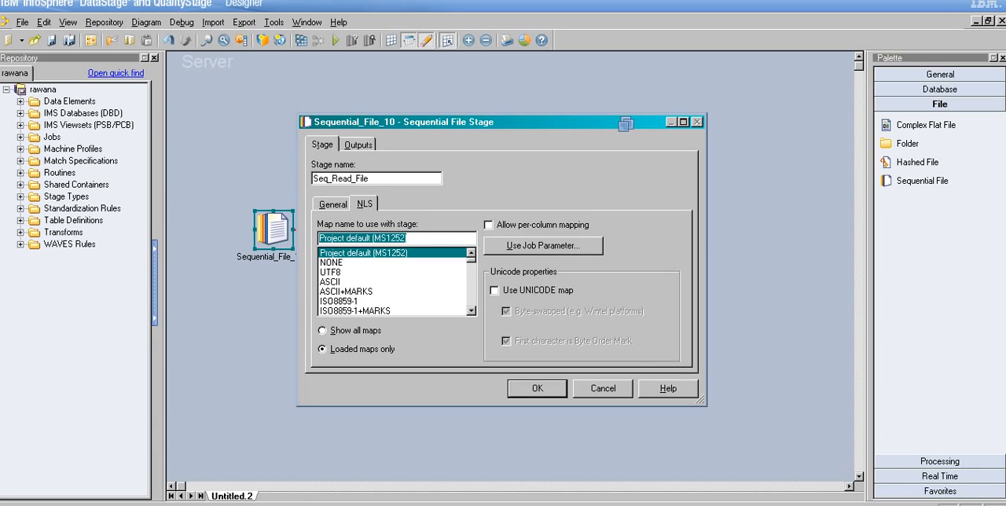
click(471, 312)
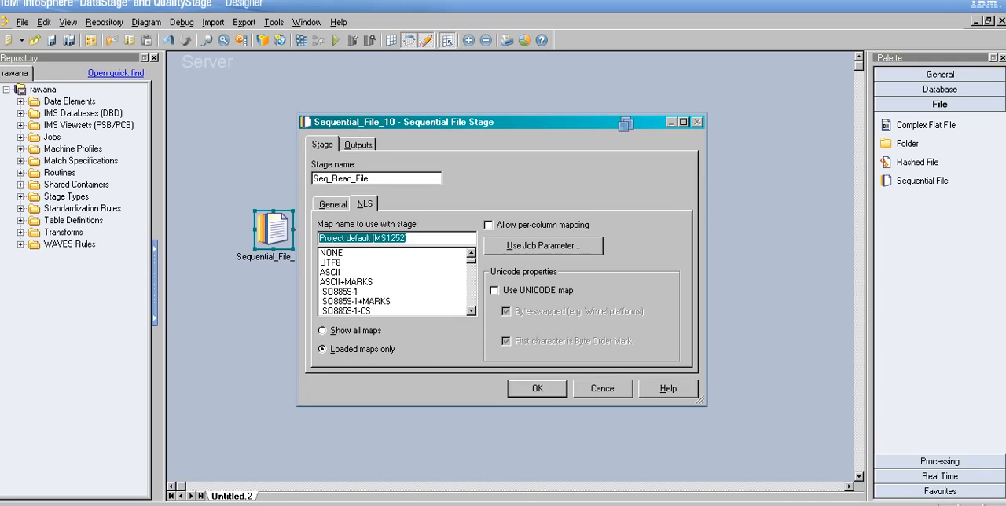
key(F9)
click(543, 246)
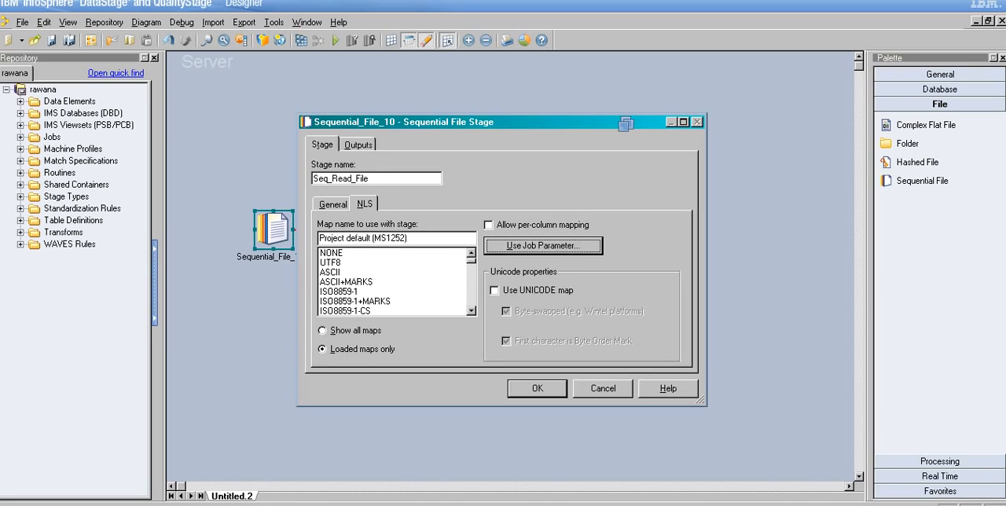
click(573, 246)
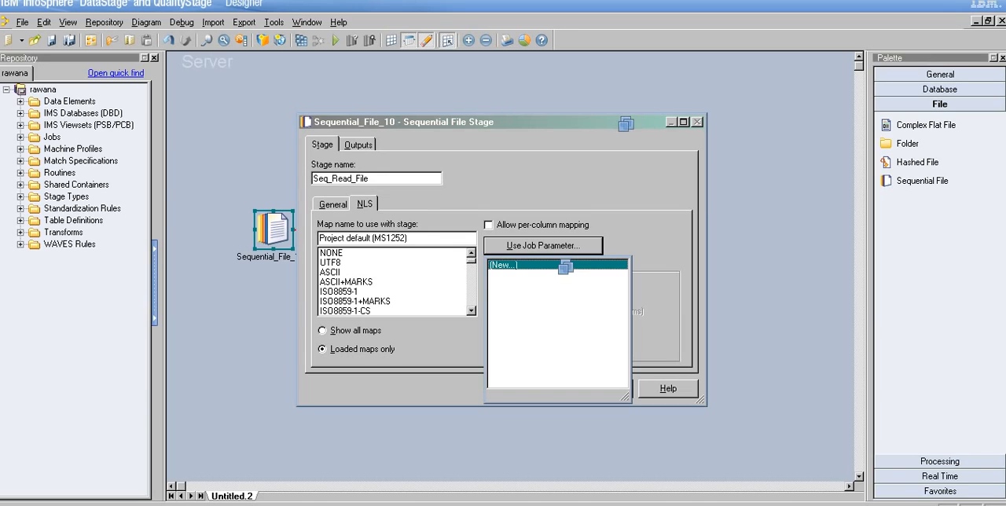
key(Escape)
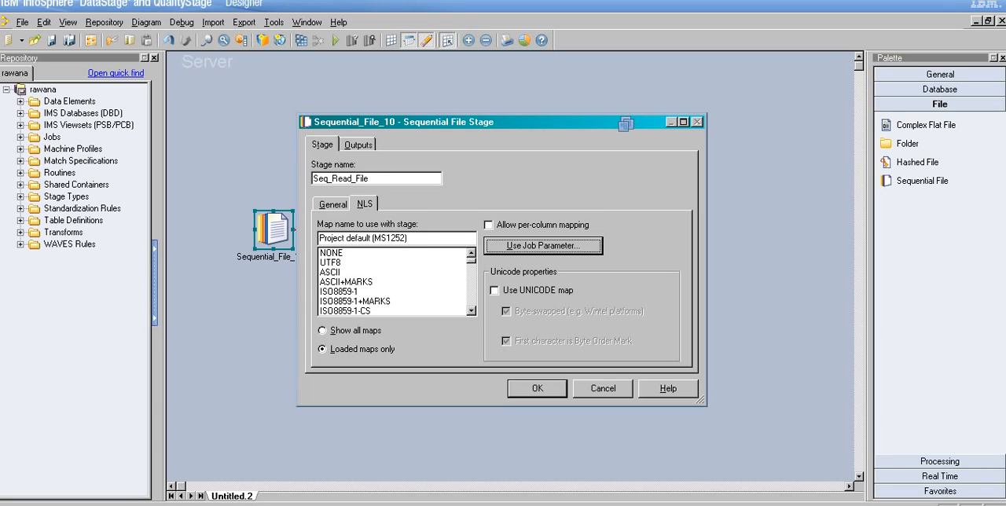
click(495, 291)
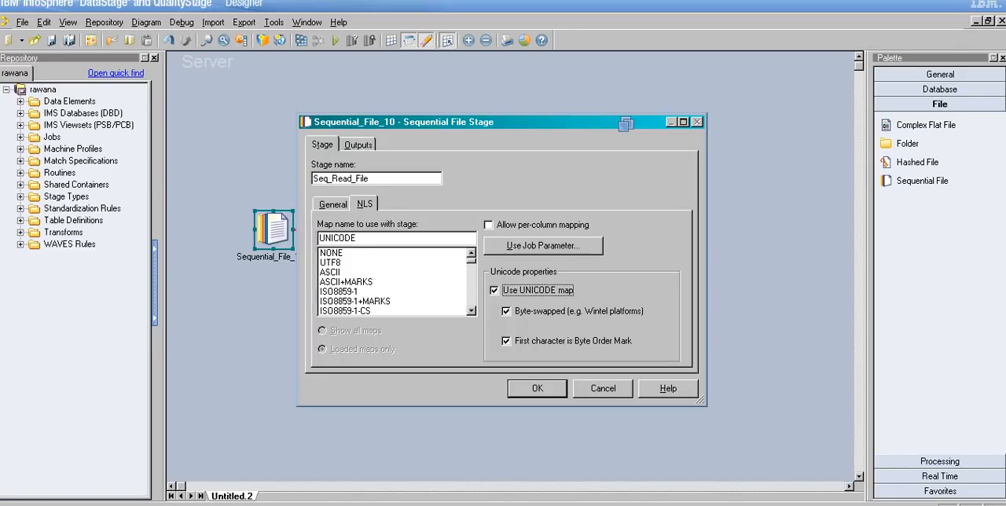
key(space)
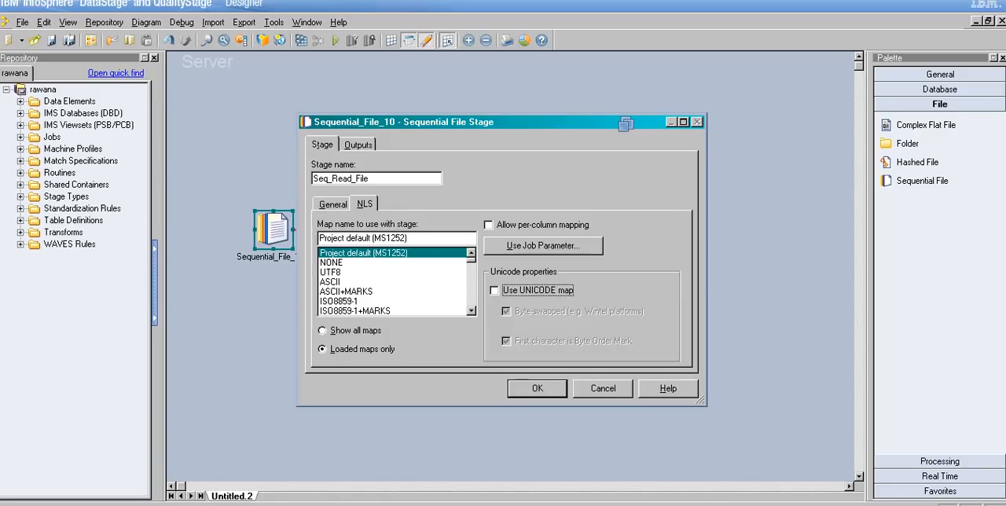
Step: View the general output settings of DSLink12 and return to the job canvas
click(358, 144)
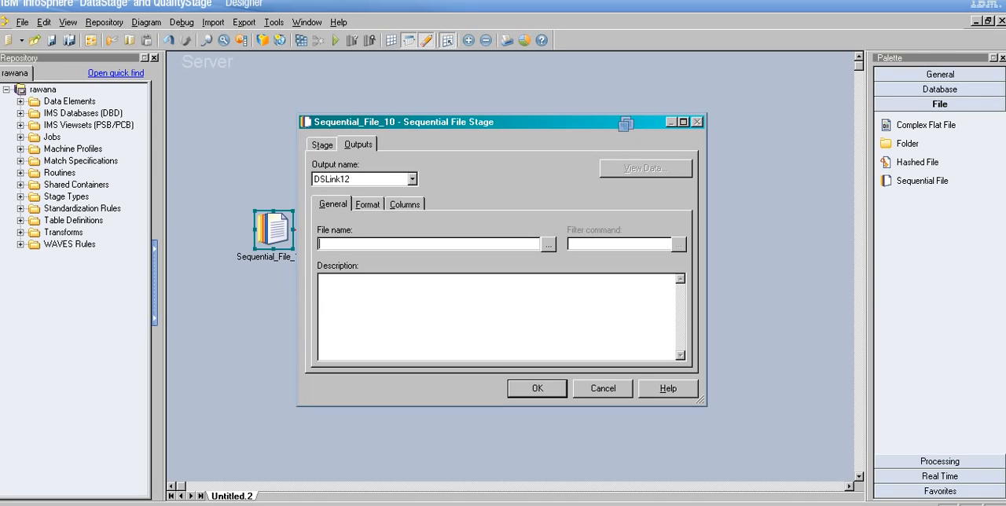
mouse_move(250, 504)
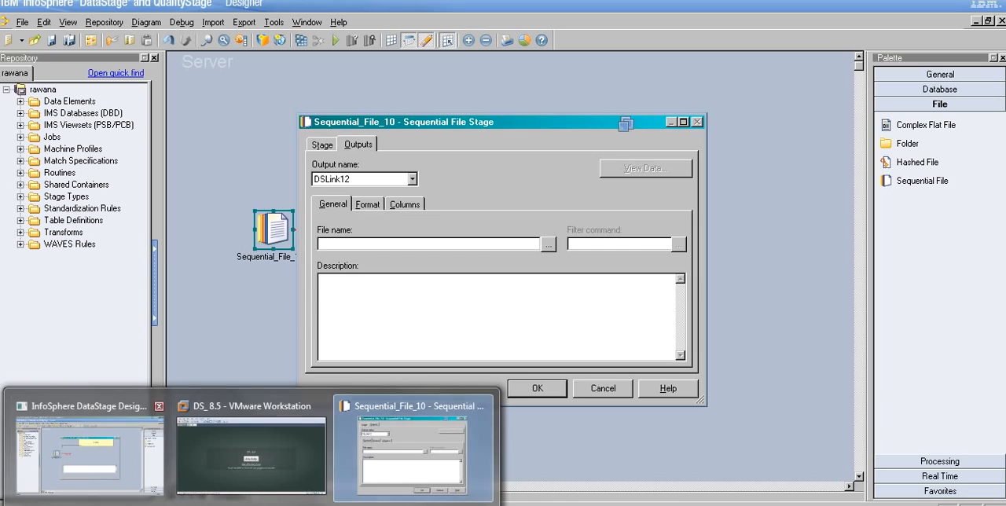
click(414, 449)
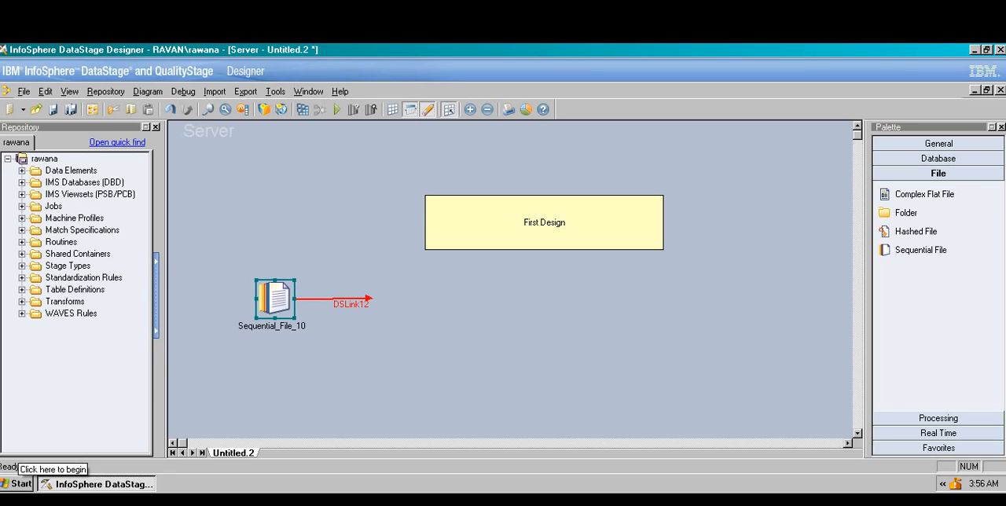
Step: Browse to C:\DS_Practice in My Computer, look at the contents of the Ex text file and close it
click(17, 484)
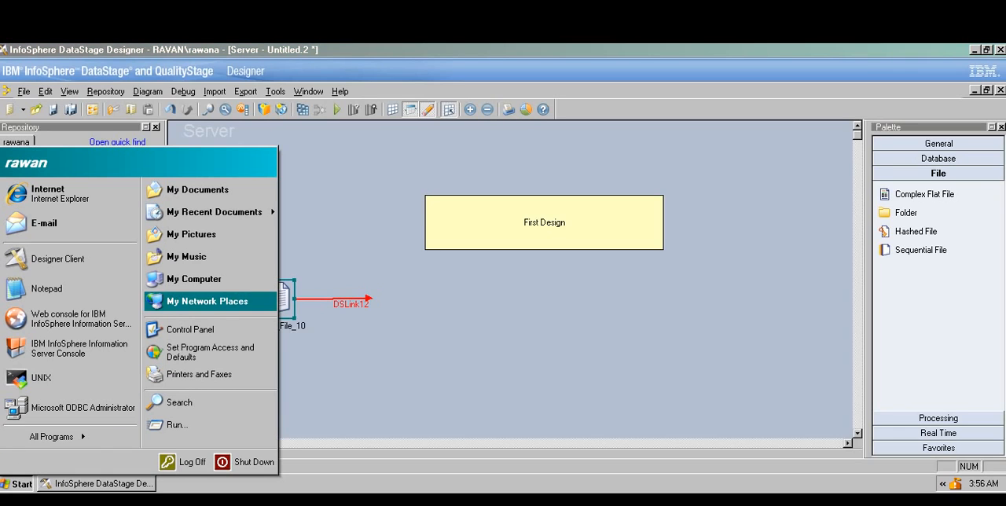
click(194, 279)
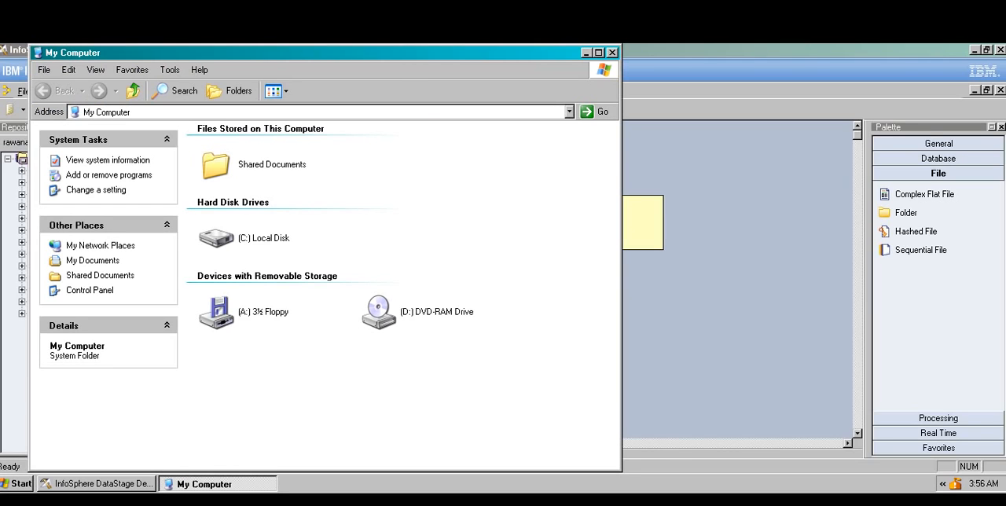
double_click(256, 239)
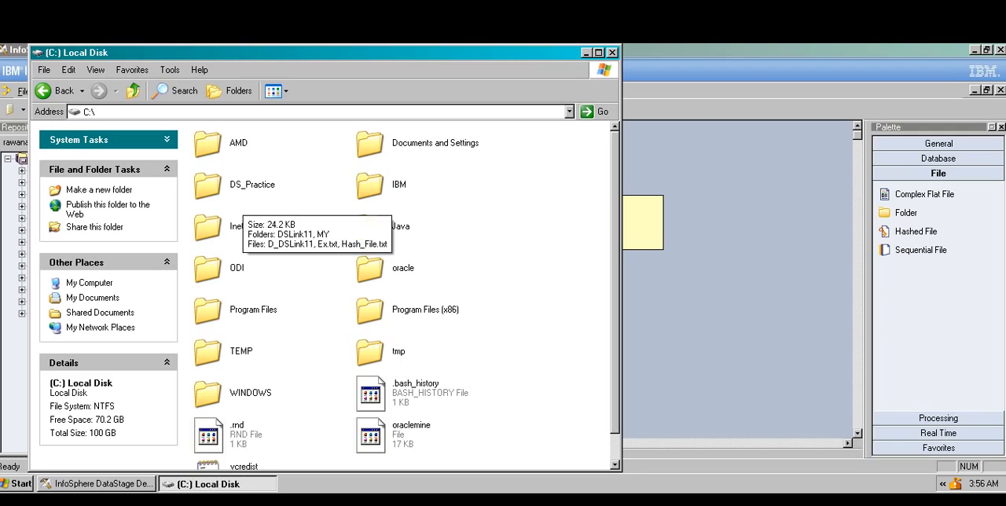
double_click(245, 189)
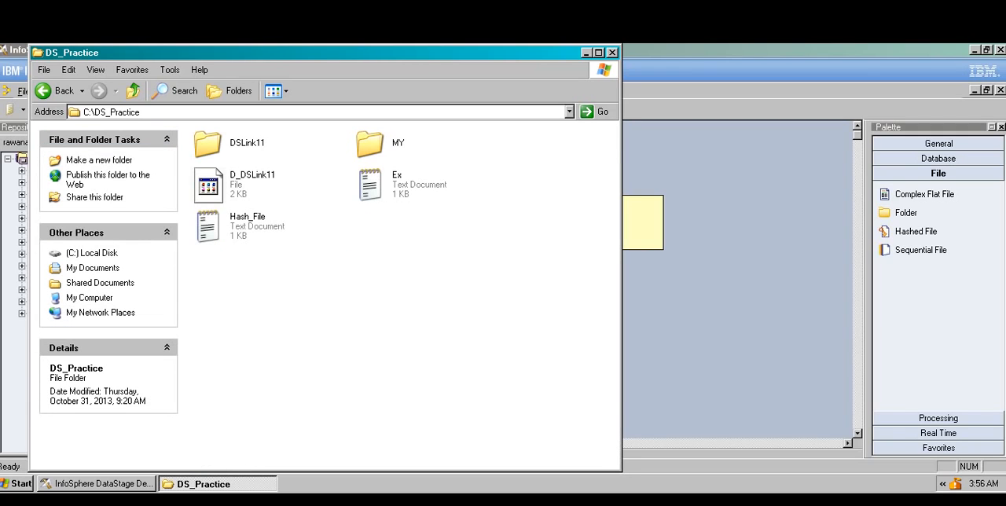
double_click(370, 185)
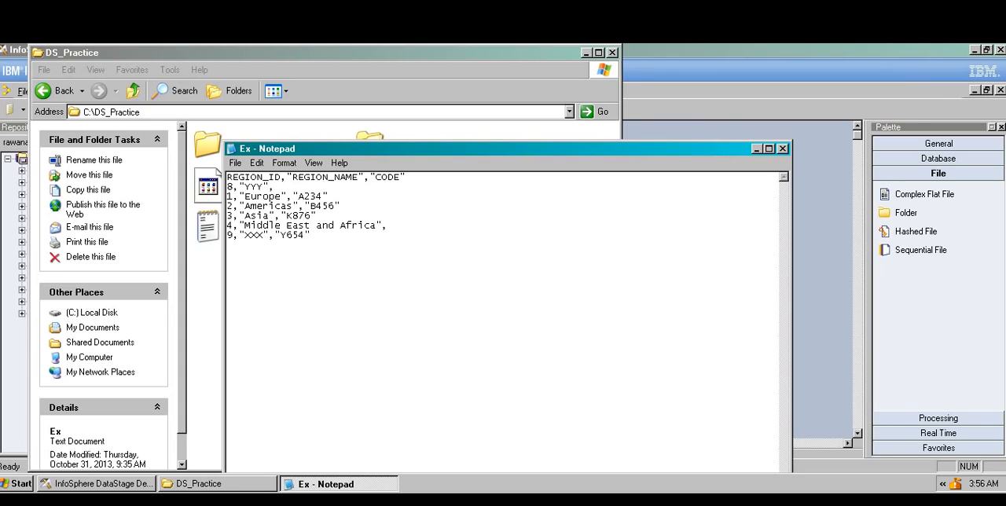
key(alt+F4)
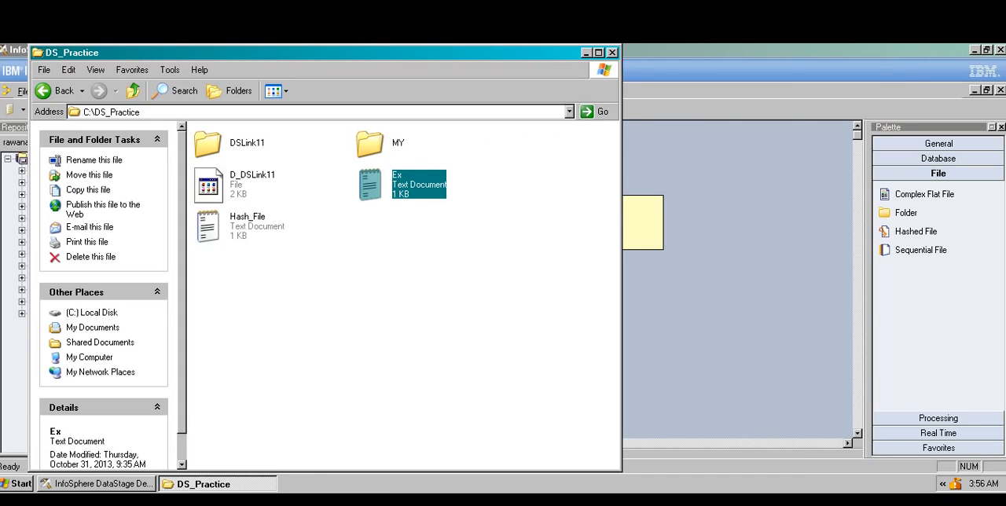
Step: Delete all existing files and folders inside the DS_Practice folder
drag(197, 262, 417, 138)
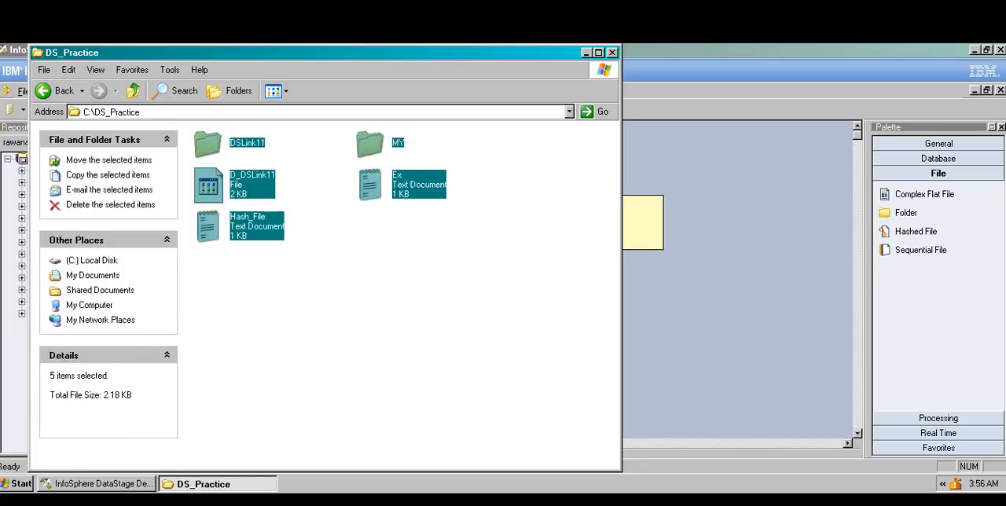
key(Delete)
key(Return)
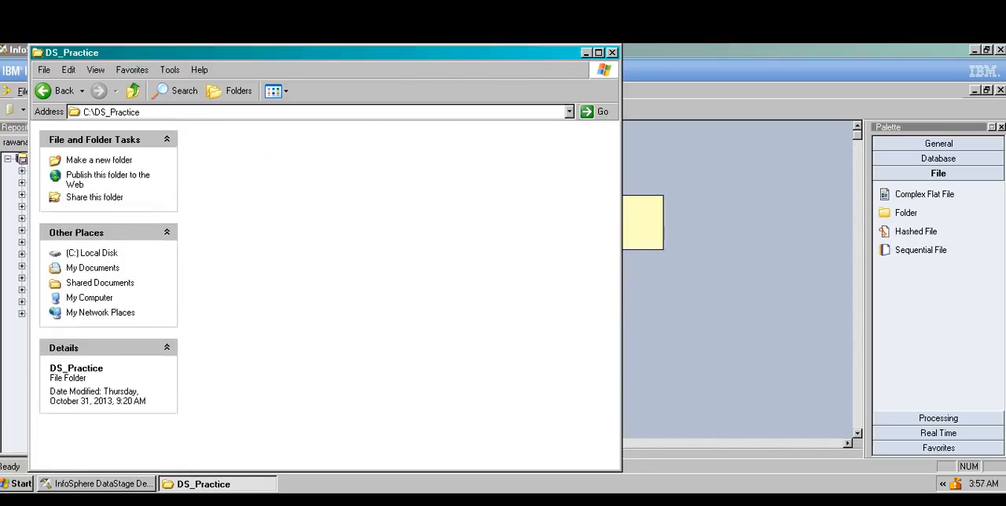
Step: Create a new text document named Job_Iinput in the DS_Practice folder
right_click(299, 181)
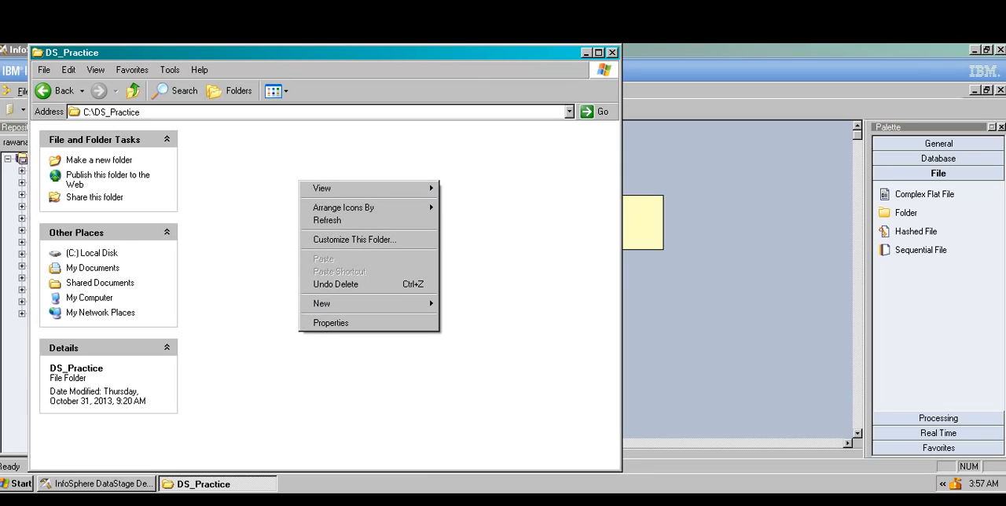
mouse_move(368, 304)
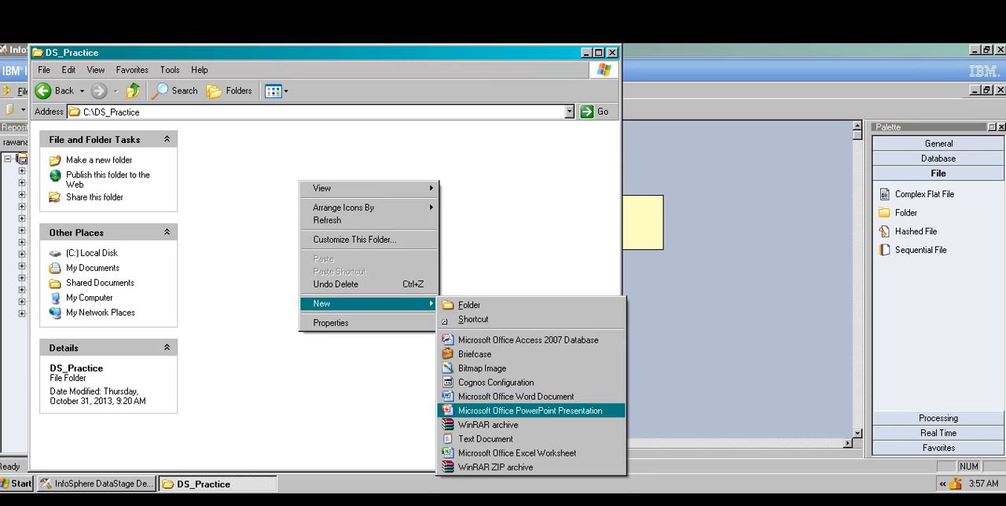
click(488, 439)
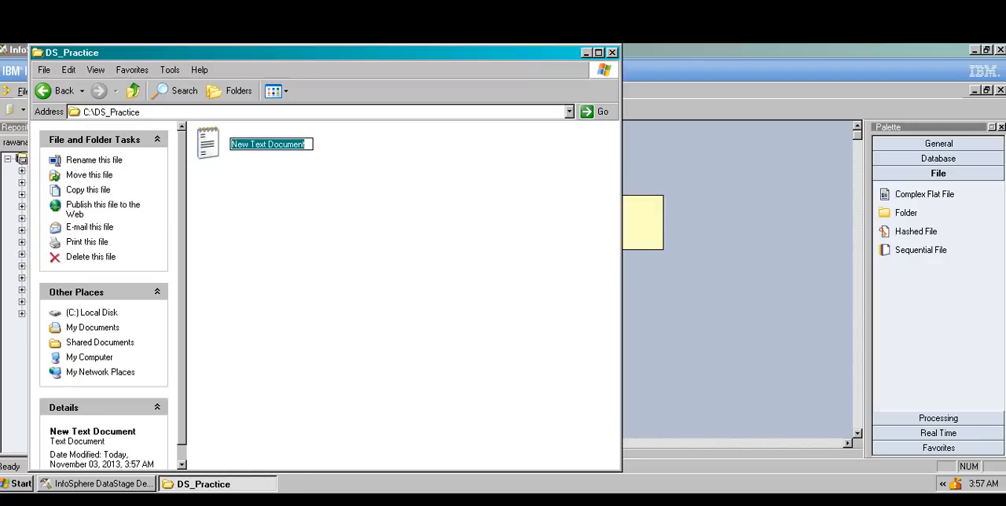
key(BackSpace)
key(Caps_Lock)
text(J)
key(Caps_Lock)
text(ob)
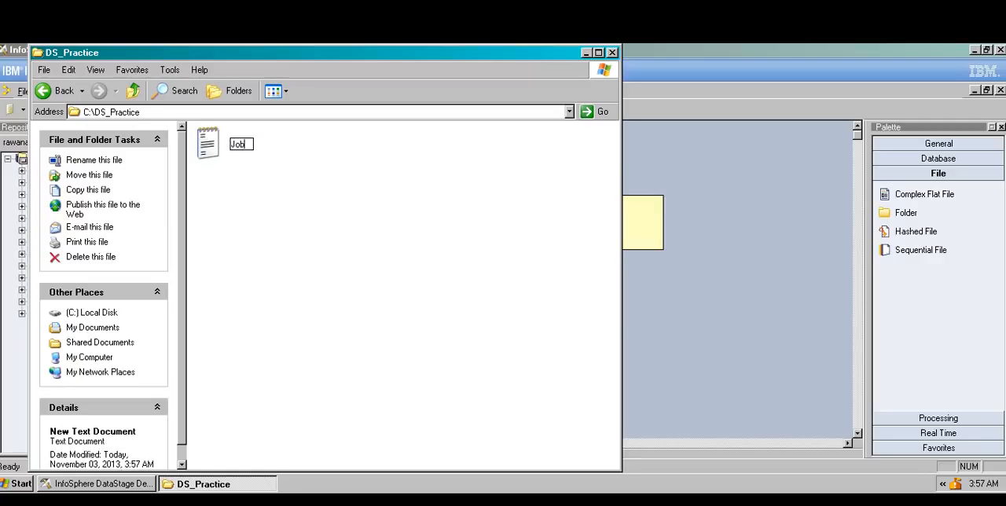
text(_)
key(Caps_Lock)
text(I)
key(Caps_Lock)
text(input)
key(Return)
key(Return)
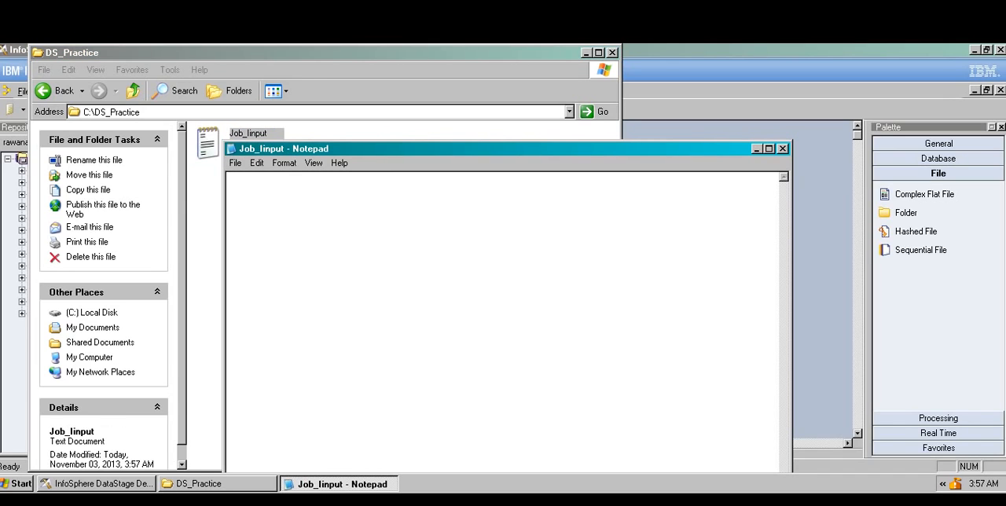
Step: Open the new text file and enter the header sno,name,state and a comma-separated record 1 with a lowercase first name and state ny
text(sno,name,state)
key(Return)
text(1,jim,)
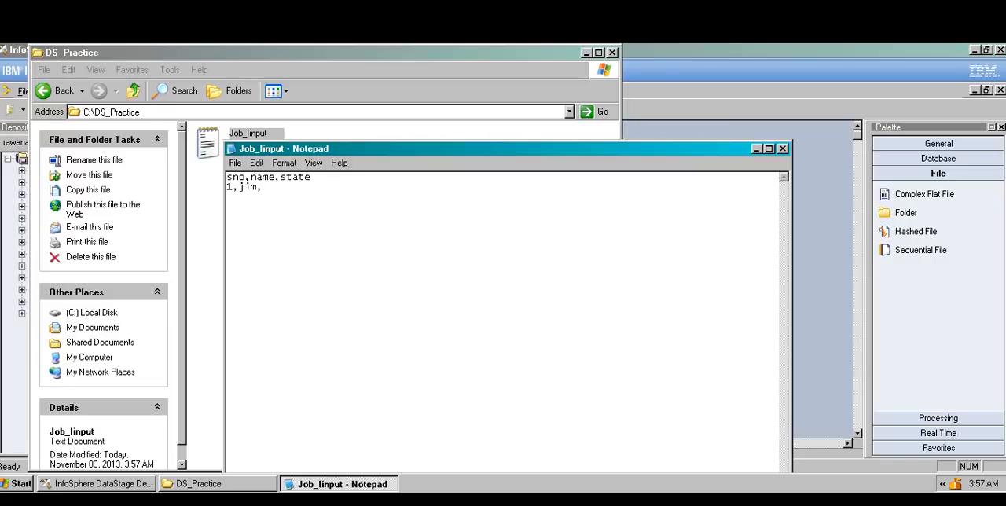
text(ny)
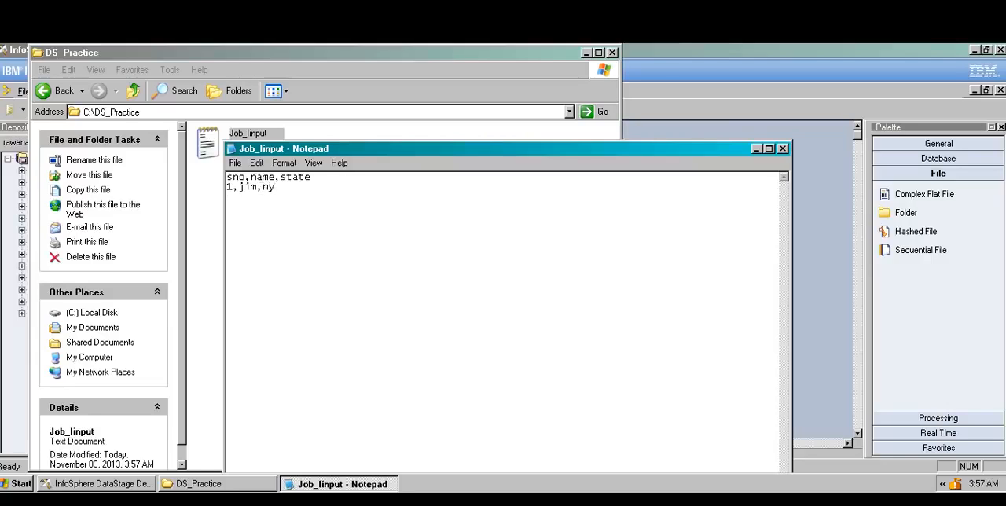
Step: Start record 2 on a new line, trying a lowercase first name and state nj and erasing them
key(Return)
text(2,pam,j)
key(BackSpace)
text(nj)
key(BackSpace)
key(BackSpace)
key(BackSpace)
Step: Change record 1 so its state reads NY and its name starts with a capital letter
key(BackSpace)
key(BackSpace)
key(Caps_Lock)
text(N)
key(Caps_Lock)
text(y)
key(BackSpace)
key(Caps_Lock)
text(Y)
key(Down)
click(244, 187)
key(BackSpace)
key(Caps_Lock)
text(j)
key(Caps_Lock)
Step: Complete record 2 with a capitalized name and state NJ, and add named records 3 and 4 with states MI and MN
key(BackSpace)
text(J)
key(Down)
key(BackSpace)
text(Pam,NJ)
key(Return)
text(3,G)
key(Caps_Lock)
text(abe,)
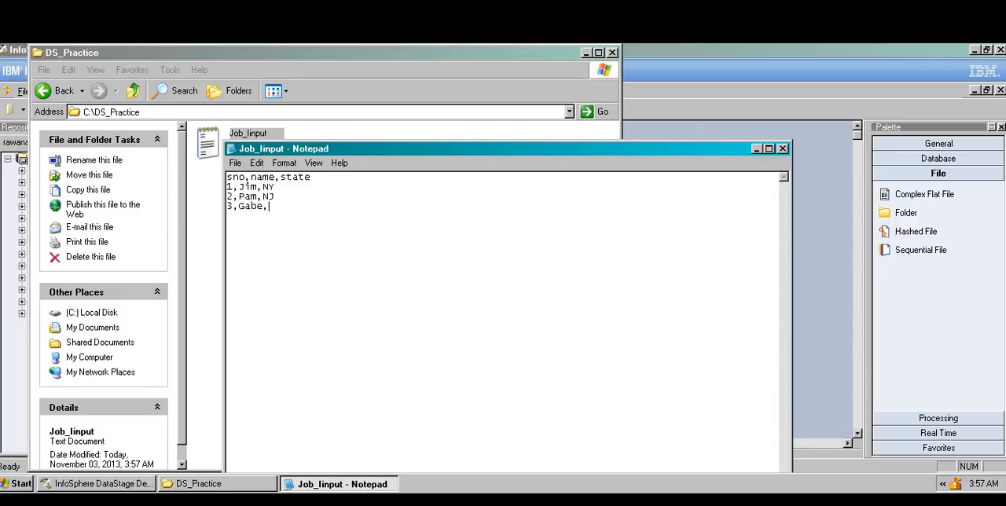
key(Caps_Lock)
text(MI 4,J)
key(Caps_Lock)
text(ohn,)
key(Caps_Lock)
text(MN)
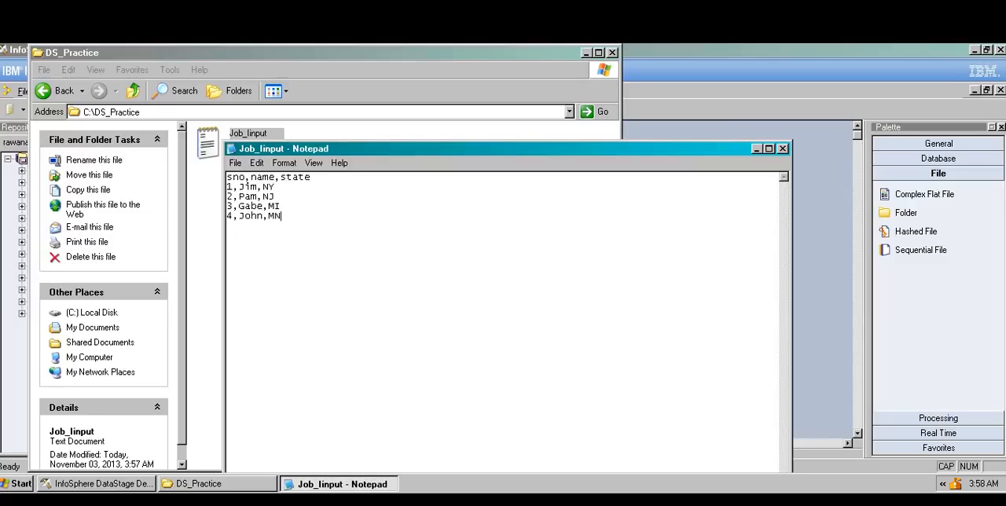
Step: Close the text file with its changes saved and minimize the DS_Practice folder window
key(Caps_Lock)
click(783, 149)
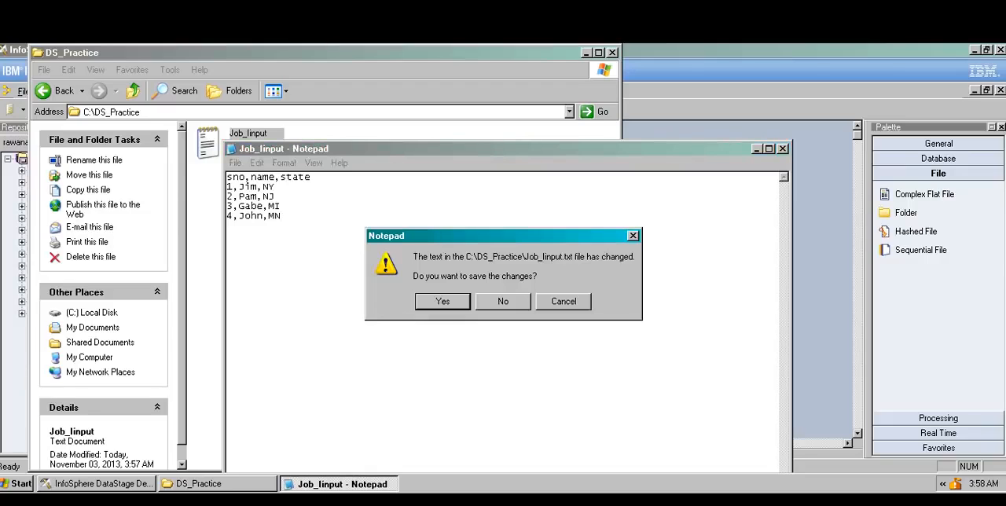
key(Return)
click(586, 53)
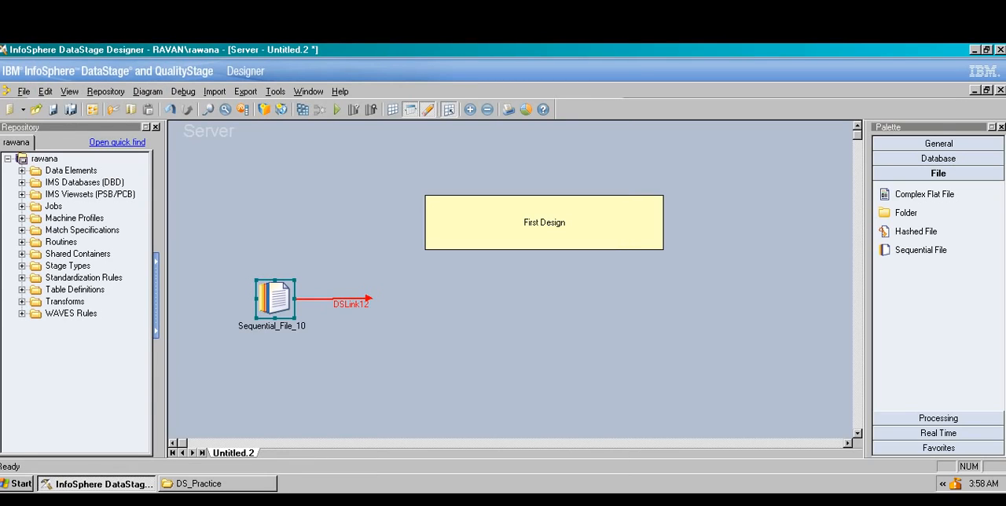
Step: Reopen the Sequential File stage's properties and bring up the general output settings for DSLink12
double_click(275, 298)
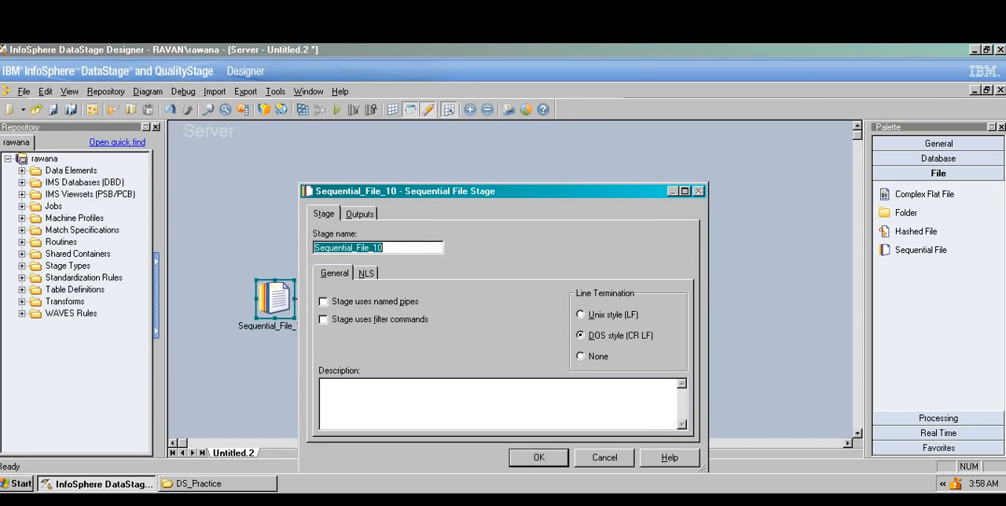
drag(472, 191, 462, 114)
click(350, 137)
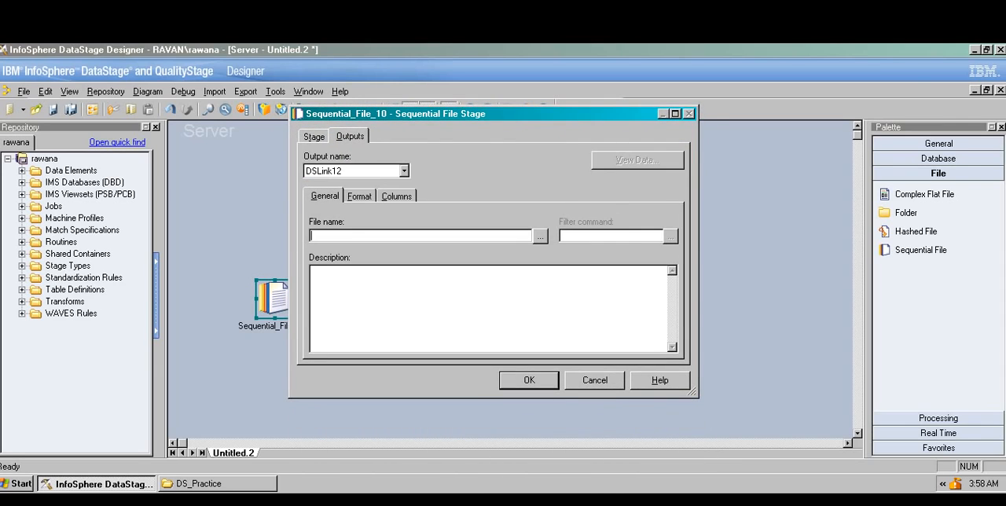
click(314, 137)
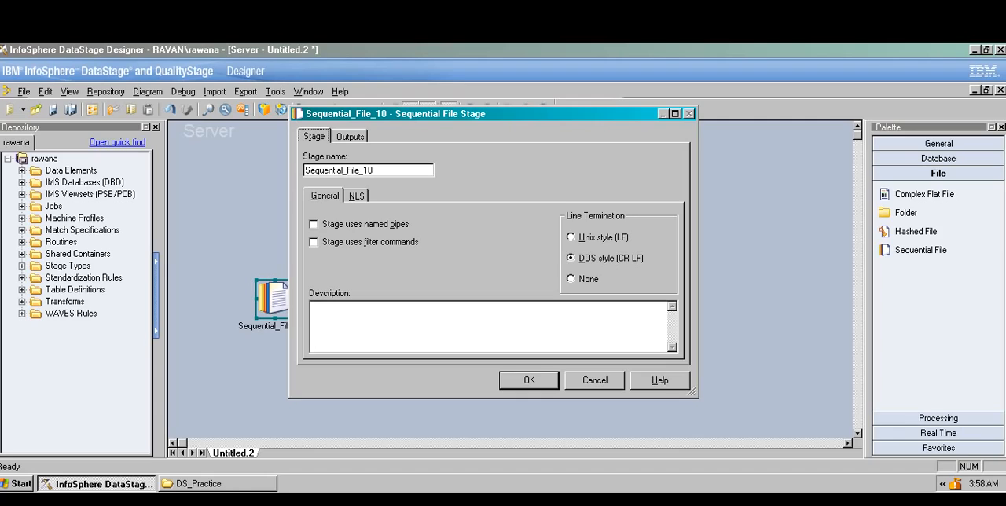
click(351, 136)
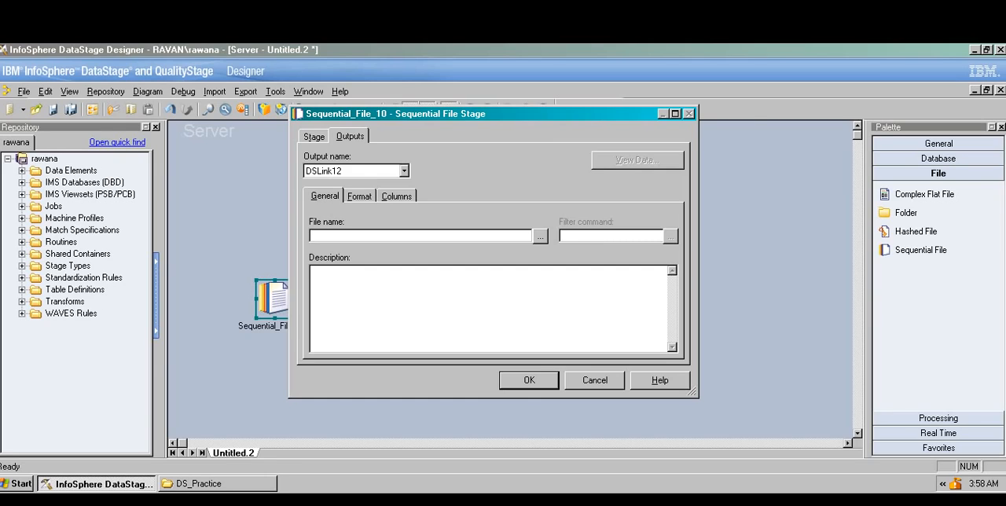
drag(472, 113, 672, 146)
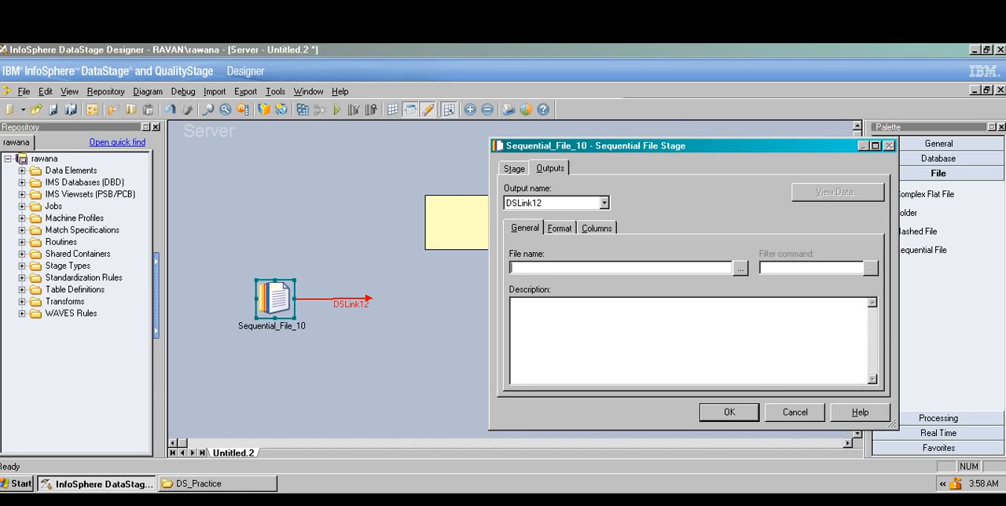
drag(692, 146, 521, 138)
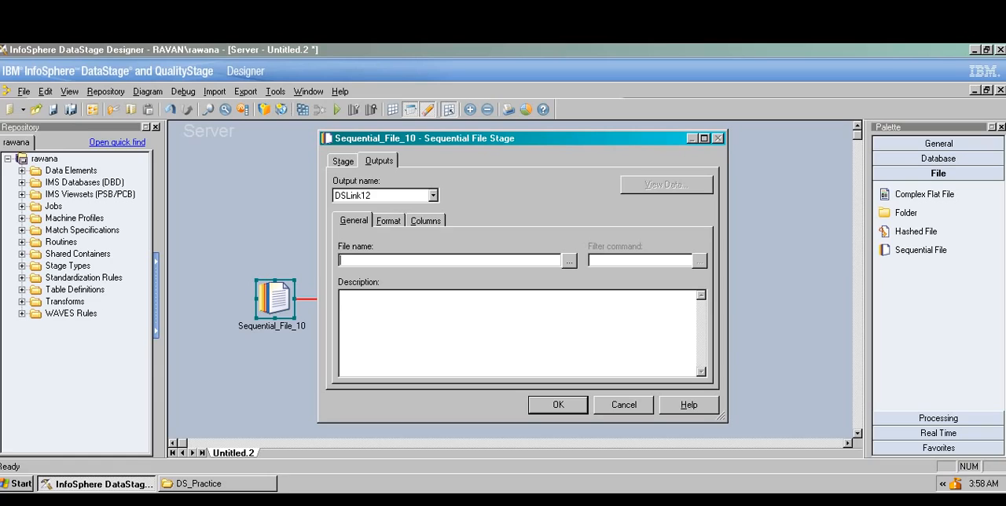
Step: Review the column, general and format settings of output link DSLink12, along with its output name choices
click(426, 221)
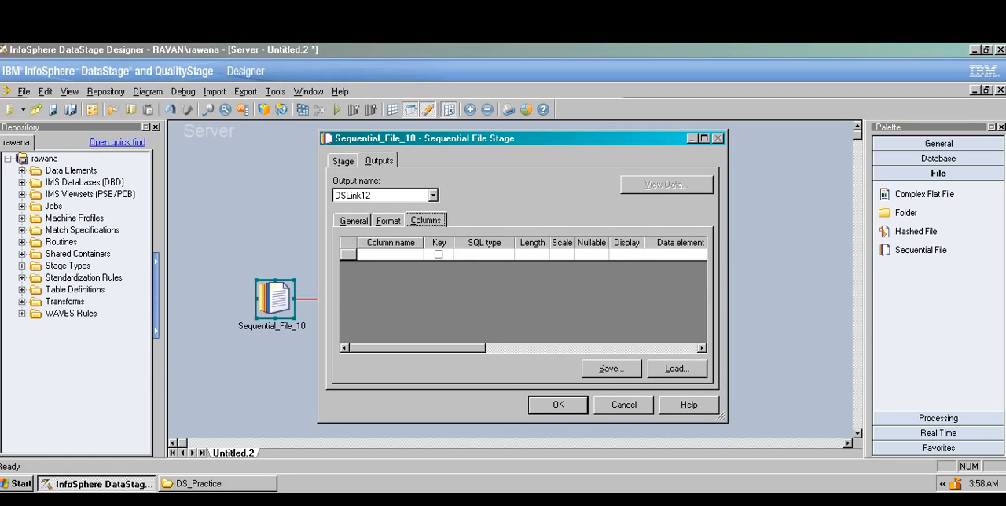
click(432, 195)
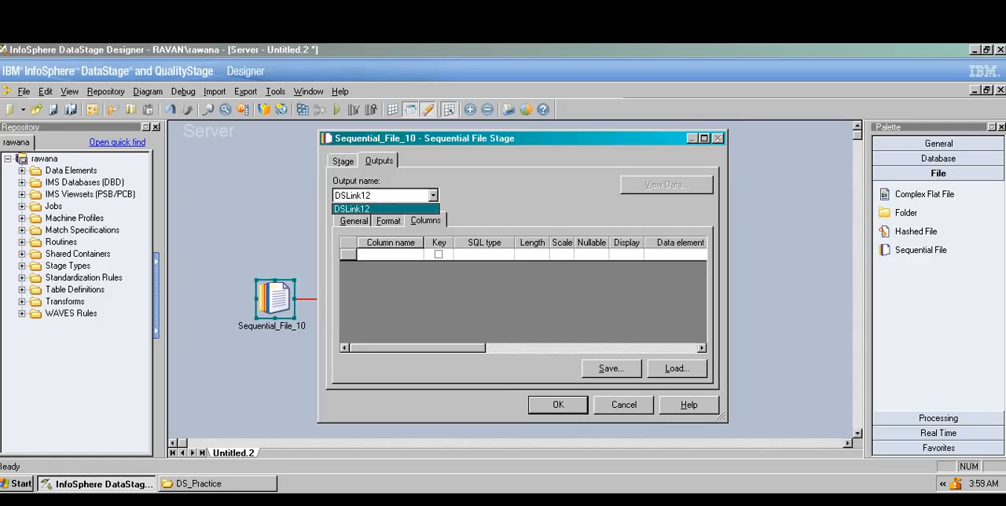
click(386, 209)
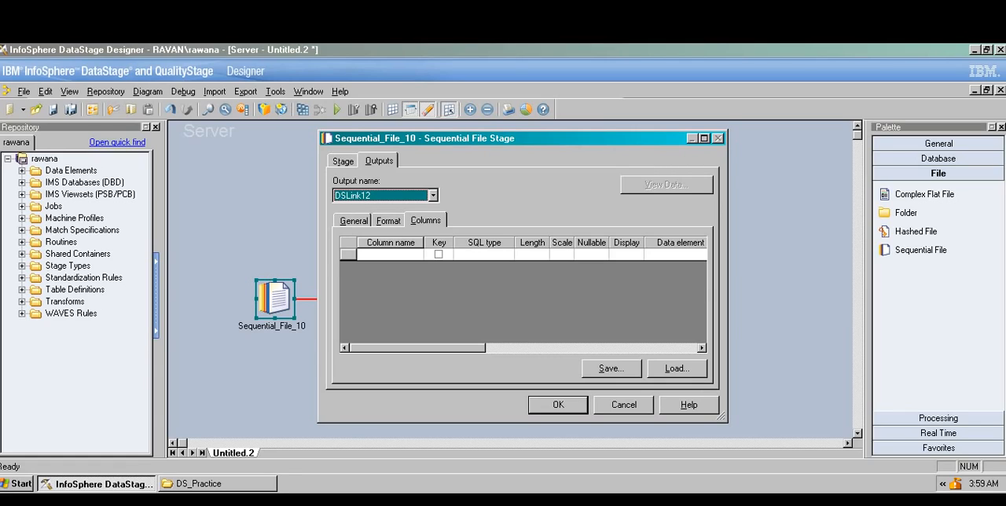
click(354, 221)
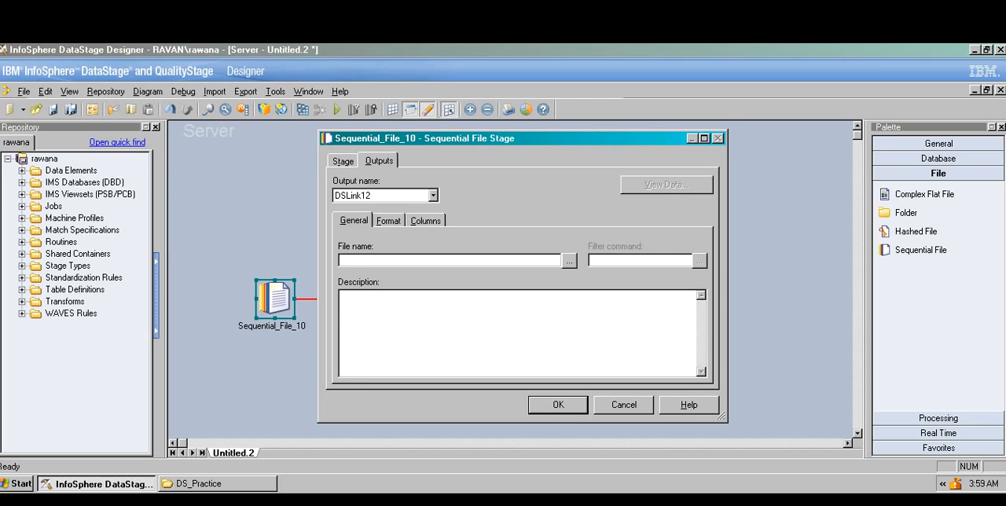
click(389, 221)
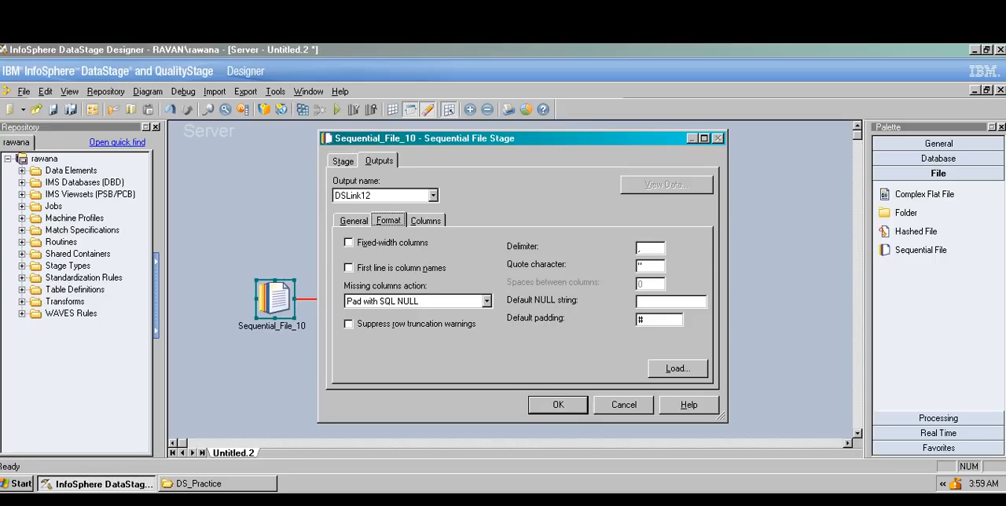
click(354, 221)
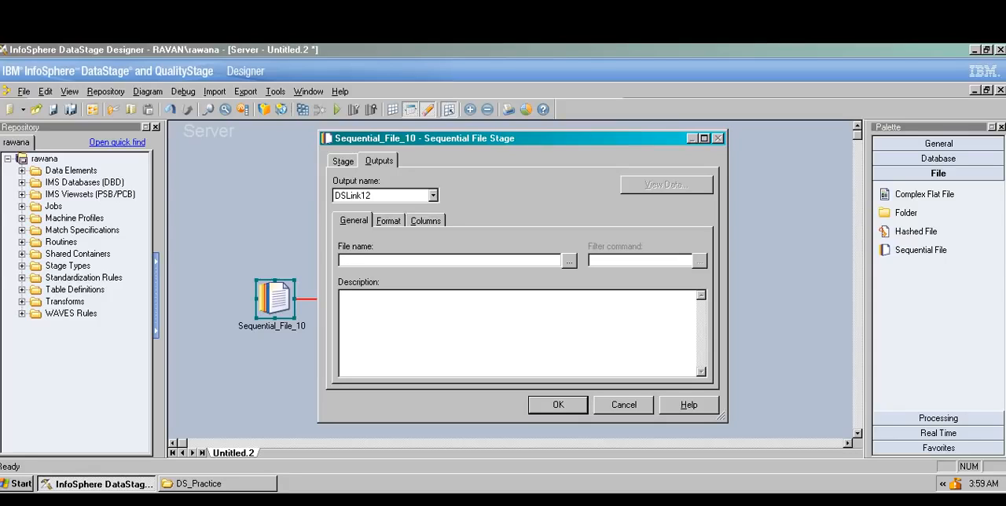
click(388, 221)
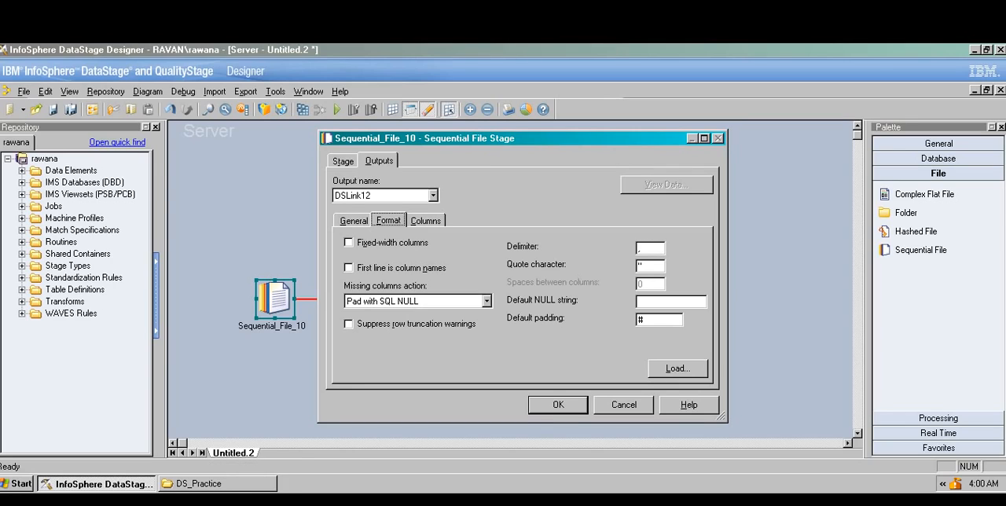
Step: Open the input text file in the DS_Practice folder and examine its header line of column names
click(217, 483)
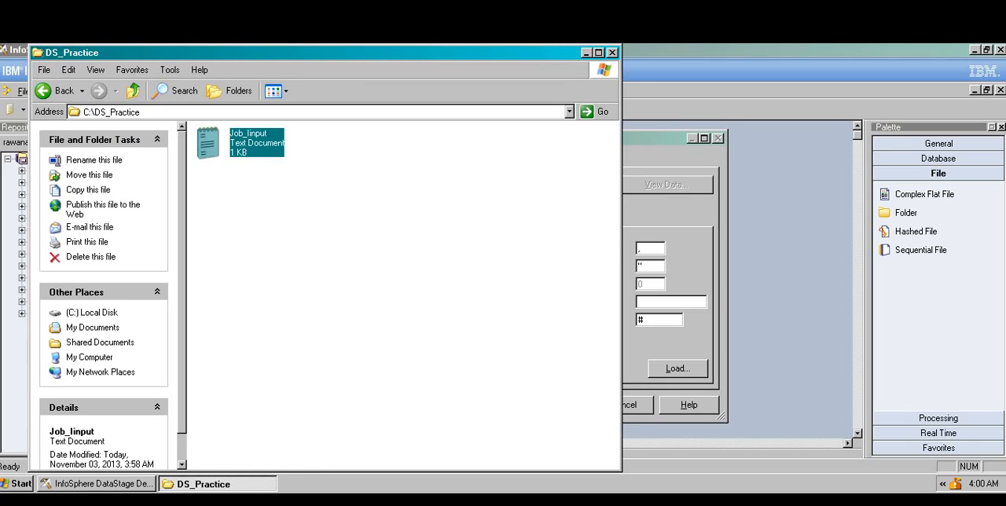
key(F2)
click(330, 205)
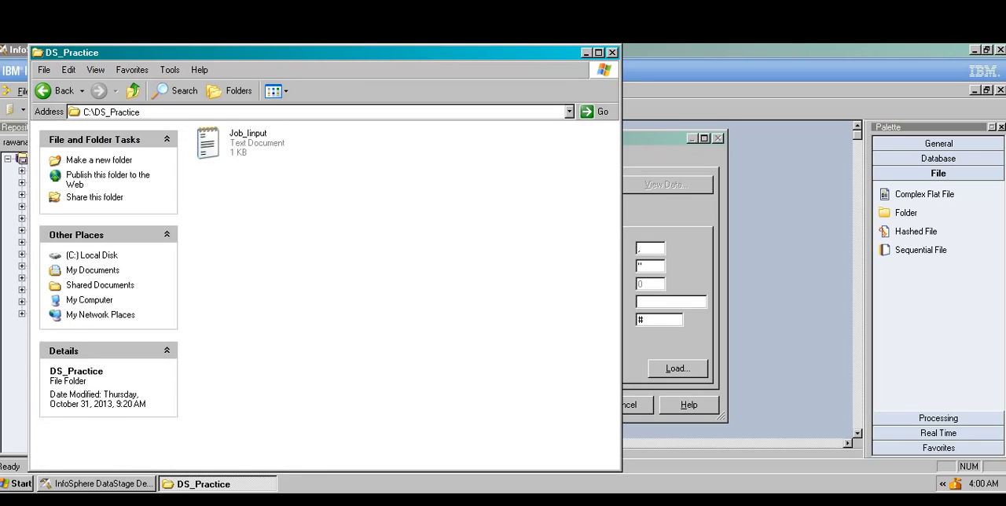
double_click(250, 144)
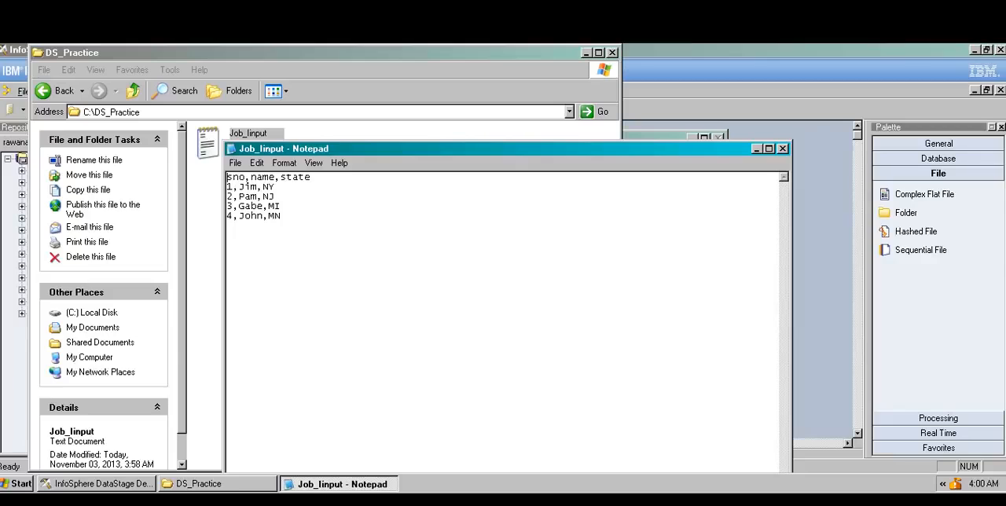
key(shift+Left)
key(shift+Left)
key(shift+Left)
key(shift+Left)
key(shift+Left)
key(shift+Left)
key(shift+Left)
key(shift+Left)
key(shift+Left)
key(shift+Left)
key(shift+Left)
key(shift+Left)
key(shift+Left)
key(shift+Left)
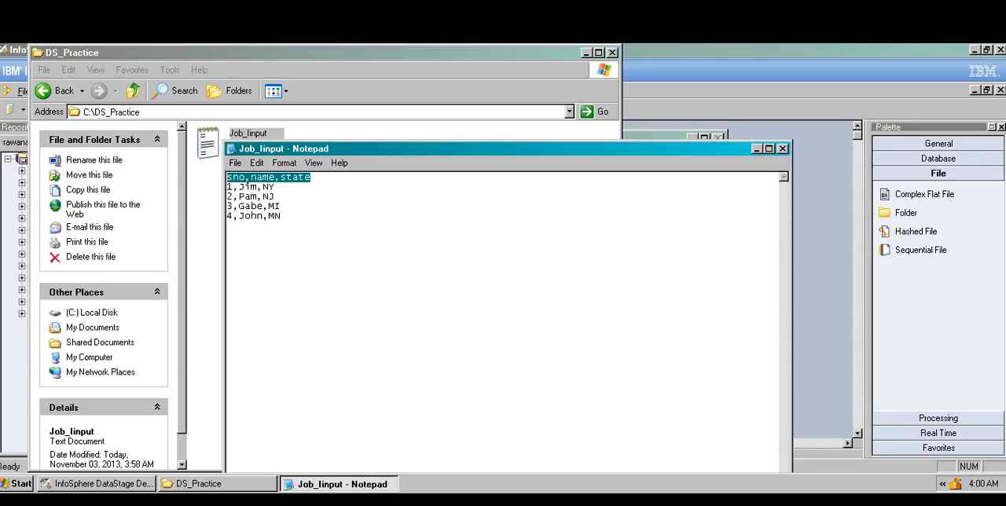
click(234, 177)
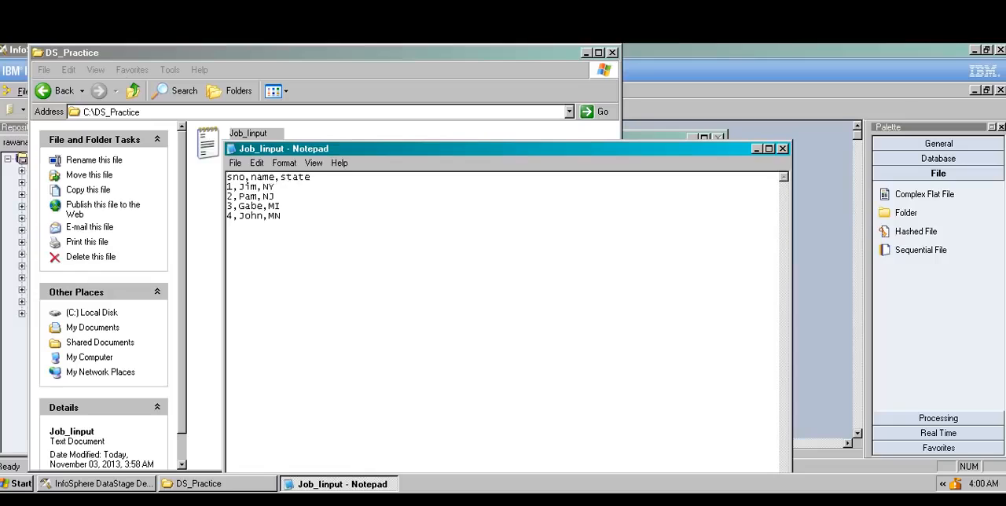
Step: Try adding the lines "this file" and "4" above the header row, and remove them again
key(Return)
key(Up)
text(this )
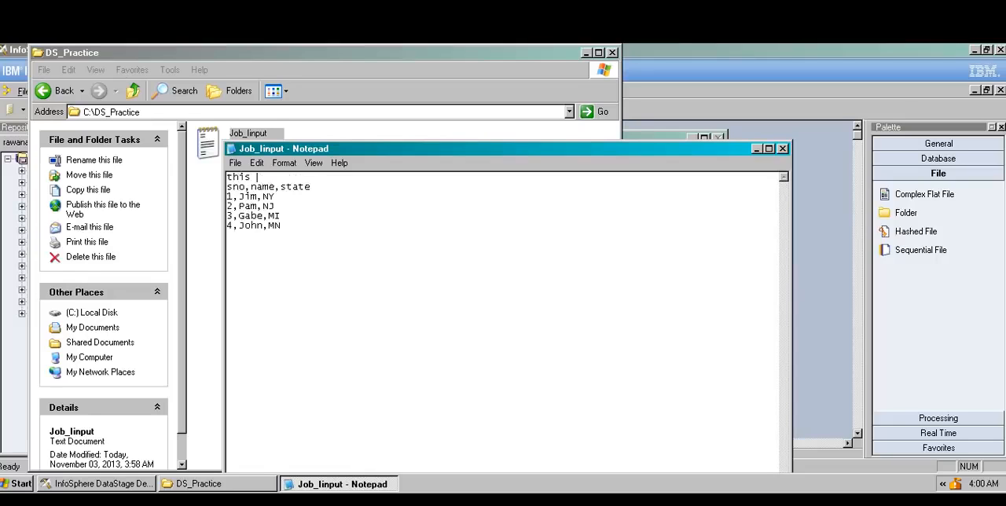
text(file)
key(Return)
text(4)
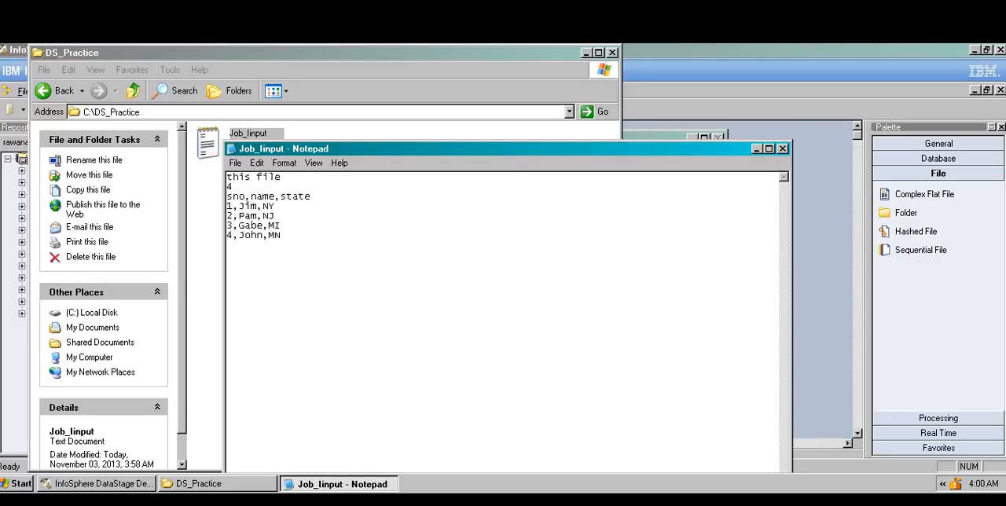
key(BackSpace)
key(BackSpace)
key(BackSpace)
key(BackSpace)
key(BackSpace)
key(BackSpace)
key(BackSpace)
key(BackSpace)
key(BackSpace)
key(BackSpace)
key(BackSpace)
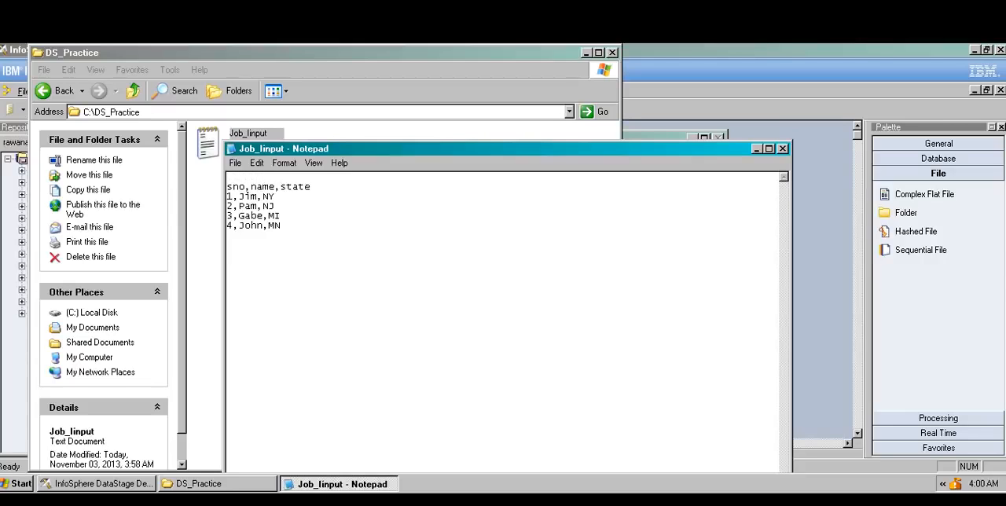
key(Delete)
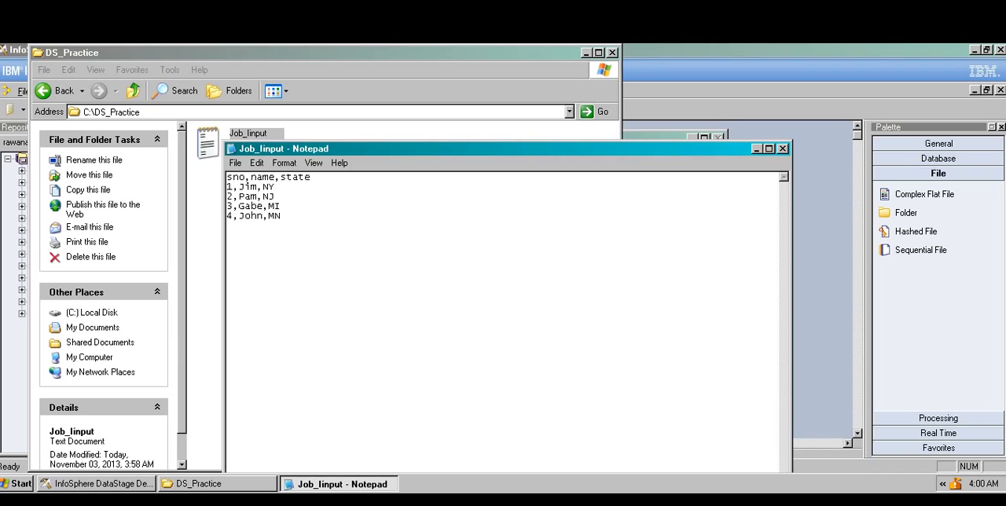
Step: Close the input text file, saving it, and minimize the folder window to return to the stage's format settings
click(783, 149)
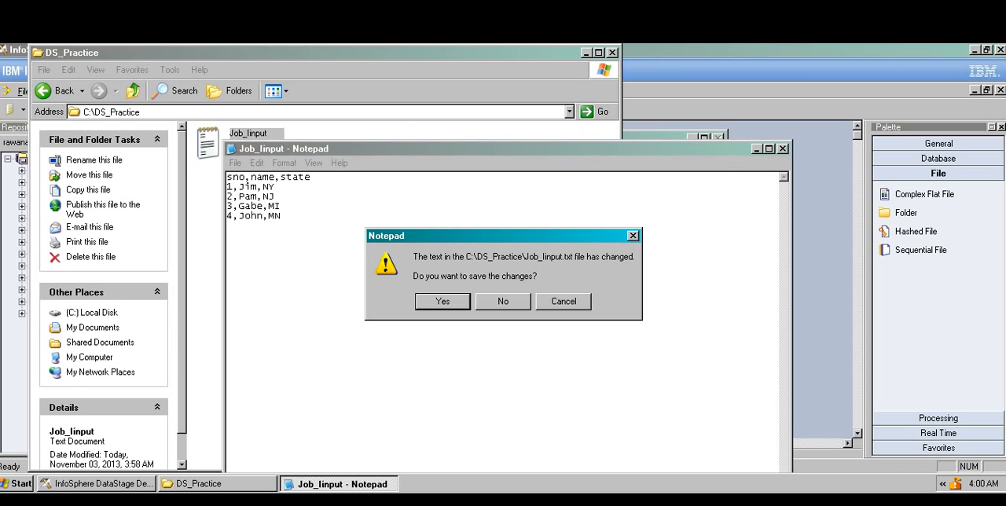
key(Return)
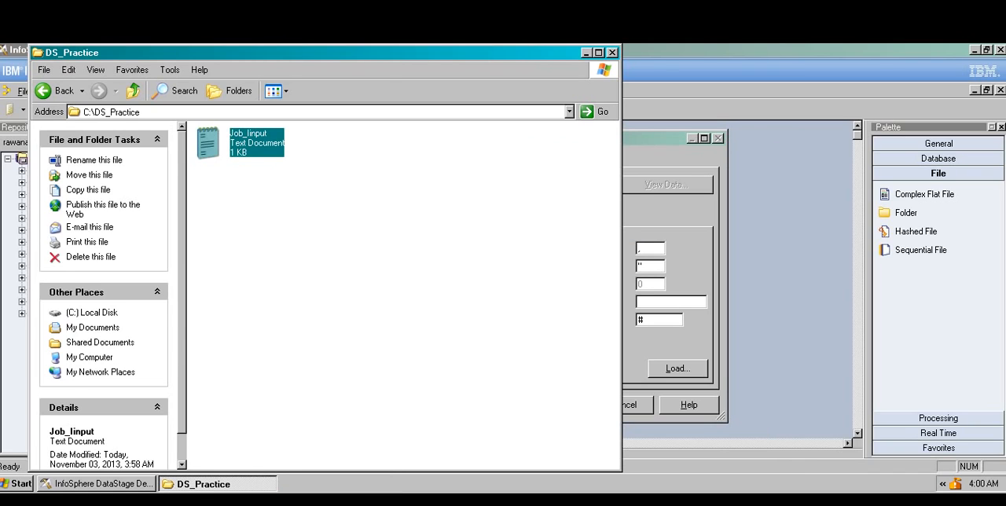
click(586, 52)
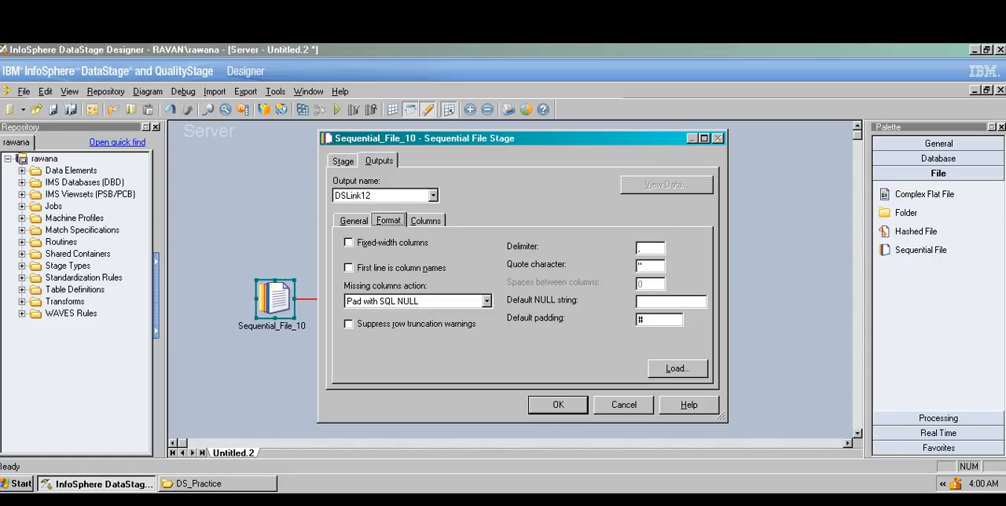
Step: Examine the missing columns action, fixed-width, delimiter and quote character options and the column grid, and dismiss the stage properties without saving
click(487, 301)
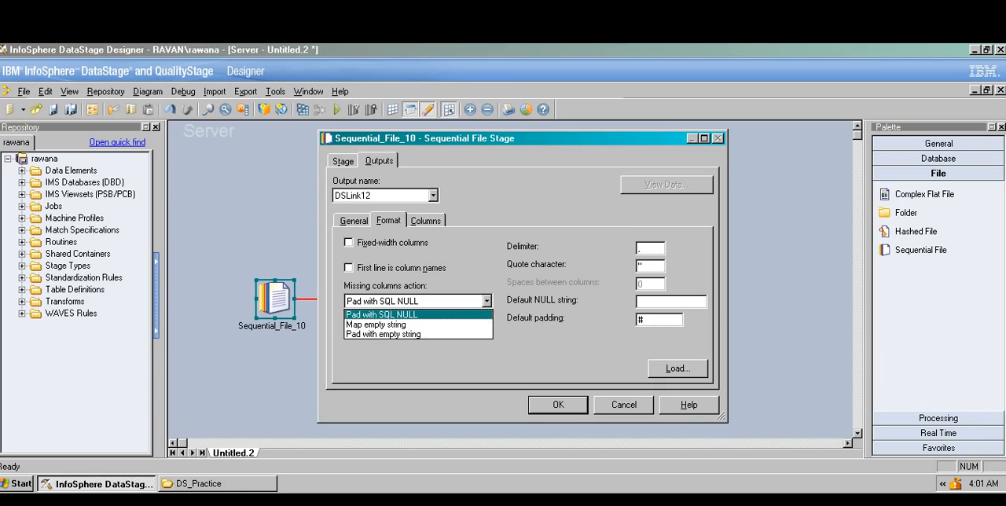
click(393, 315)
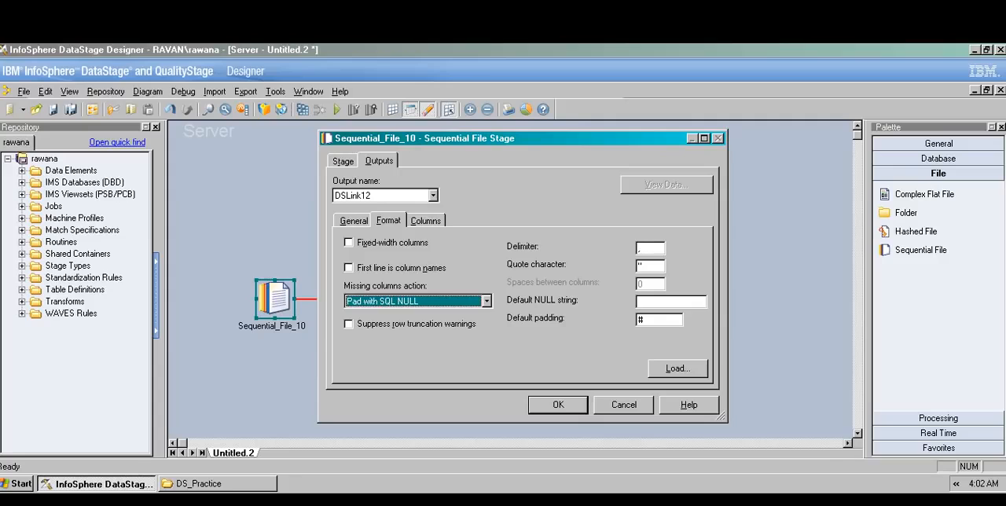
click(639, 248)
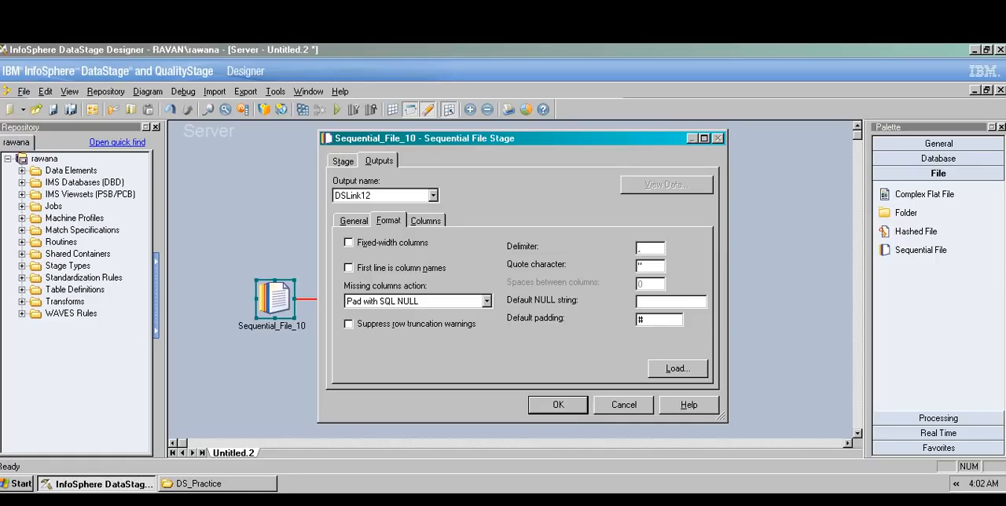
click(349, 243)
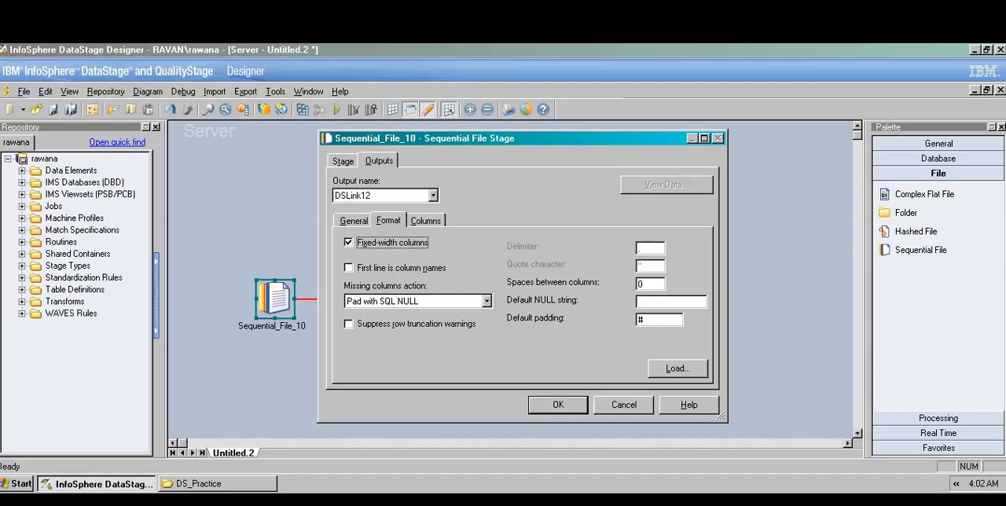
click(349, 243)
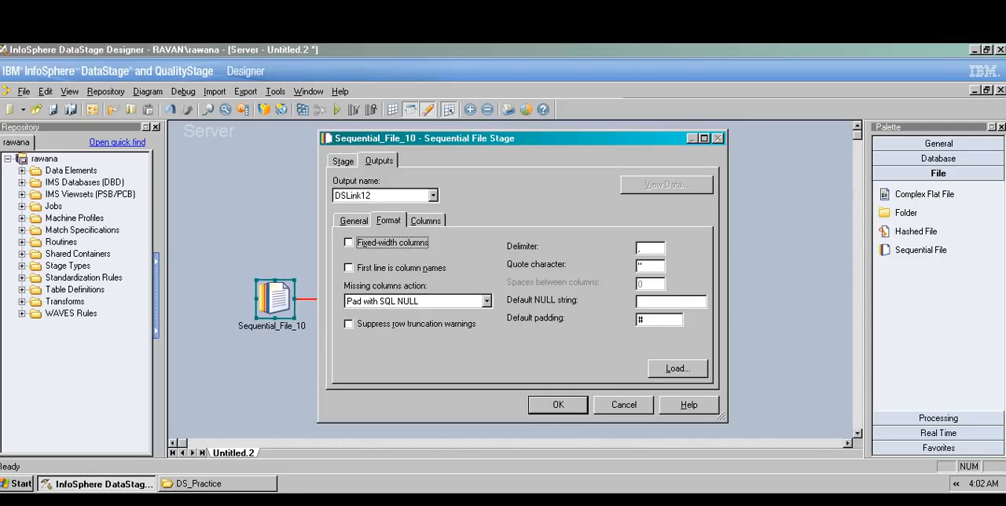
click(645, 267)
key(Tab)
click(425, 221)
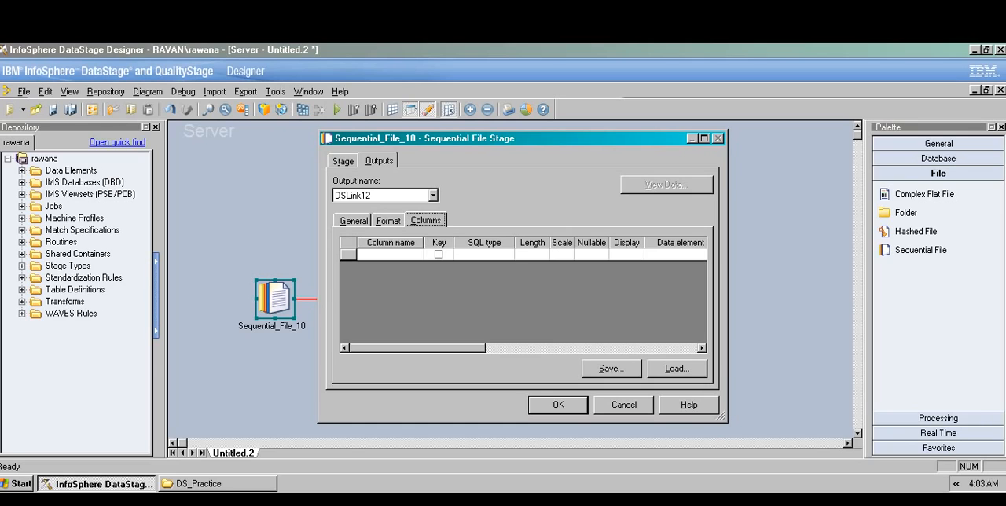
click(623, 405)
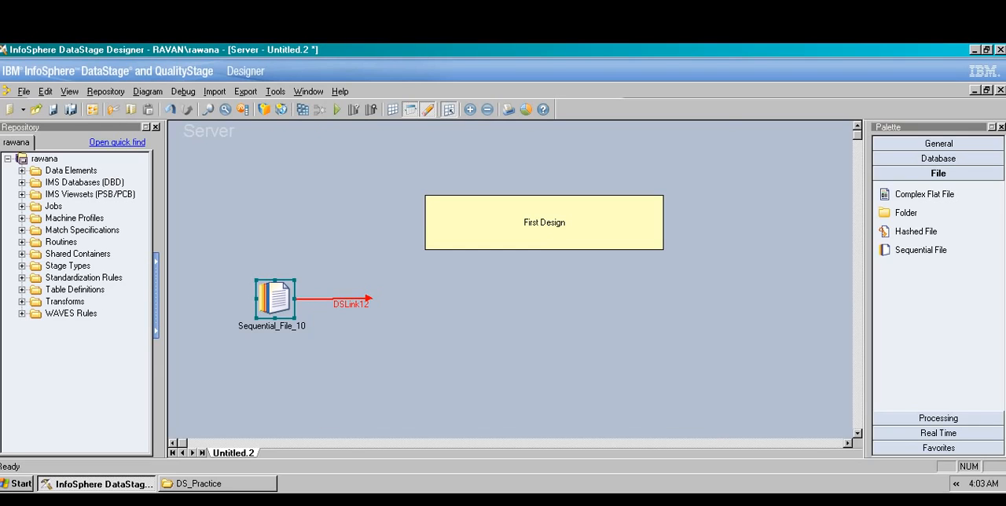
Step: Start an import of sequential file definitions from the repository's Table Definitions folder
click(217, 484)
click(218, 483)
click(74, 290)
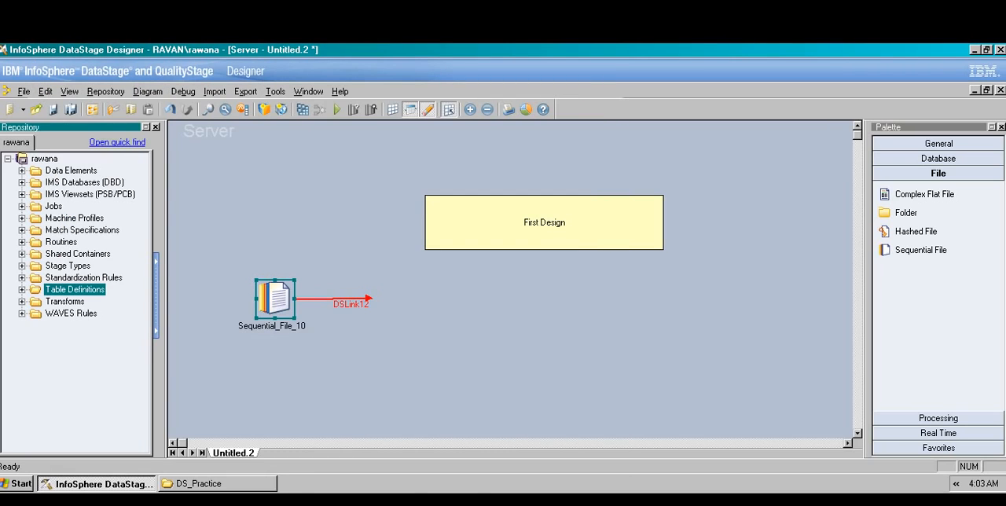
right_click(68, 289)
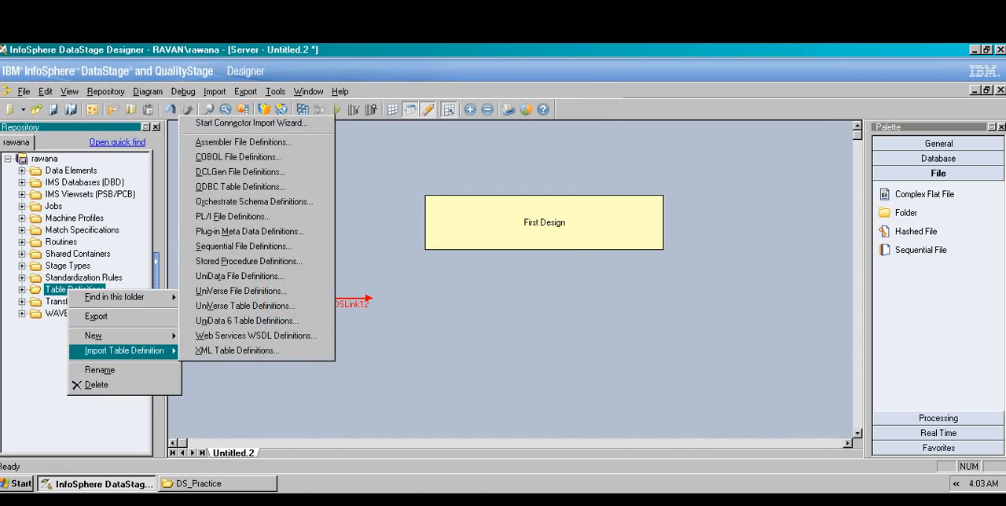
mouse_move(118, 336)
mouse_move(228, 336)
mouse_move(124, 351)
click(244, 246)
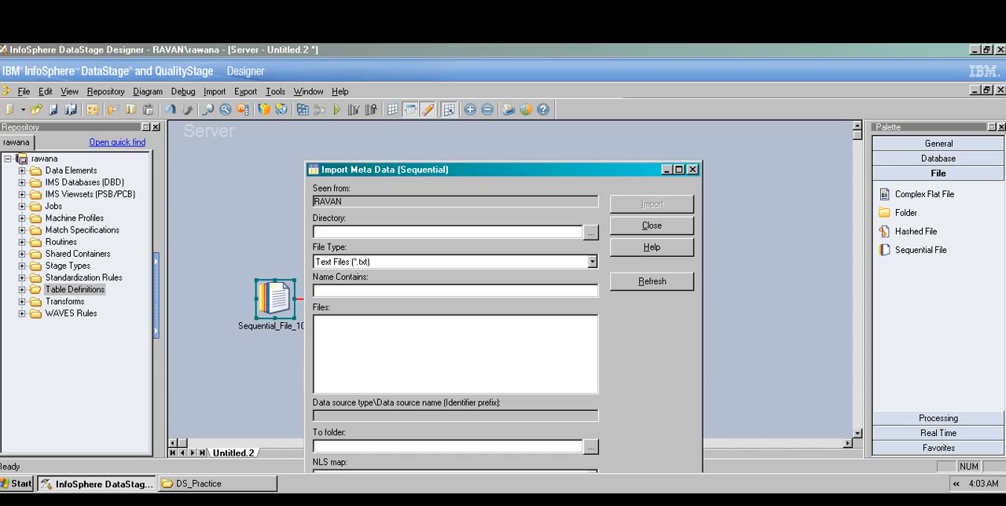
Step: Set the metadata import directory to C:\DS_Practice on the server
click(590, 233)
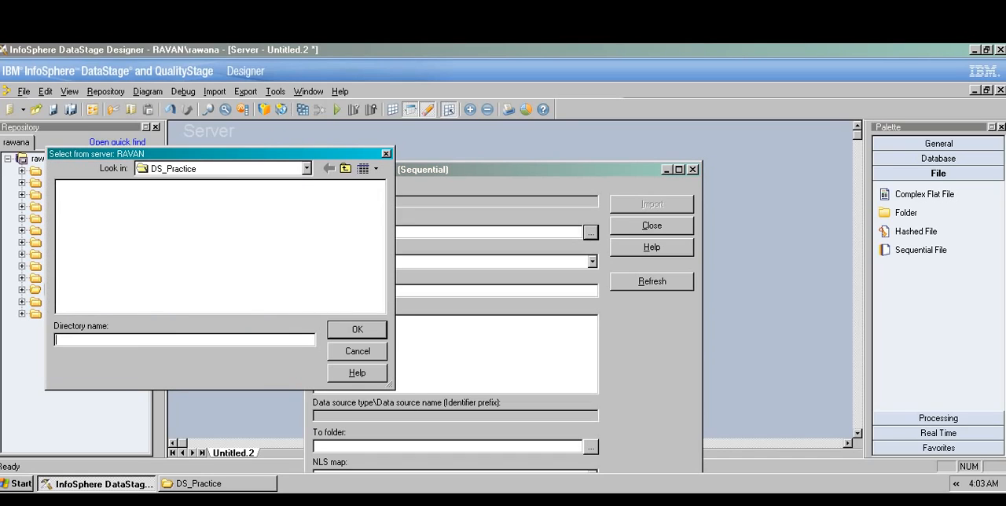
click(345, 168)
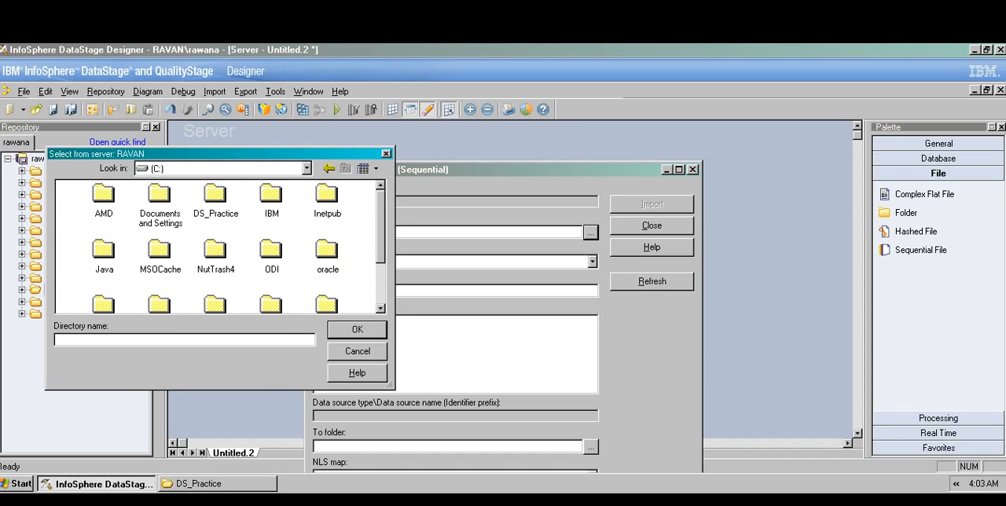
click(215, 195)
click(357, 329)
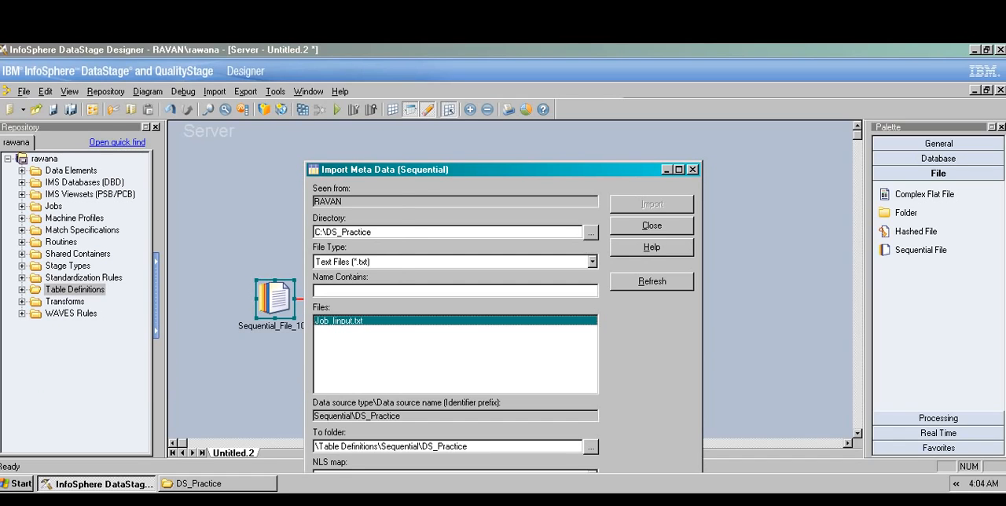
Step: Start importing the metadata of the listed text file and specify that its first line is column names
click(326, 321)
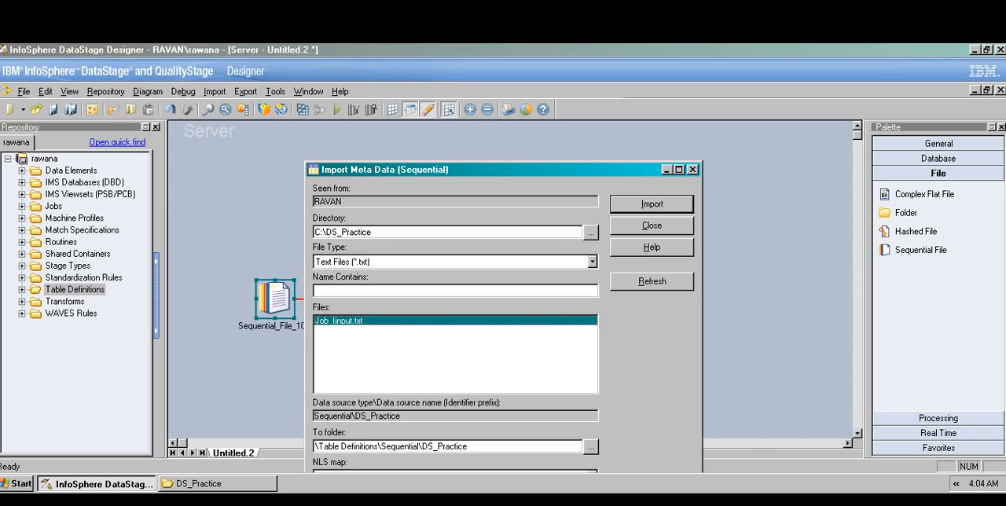
click(652, 205)
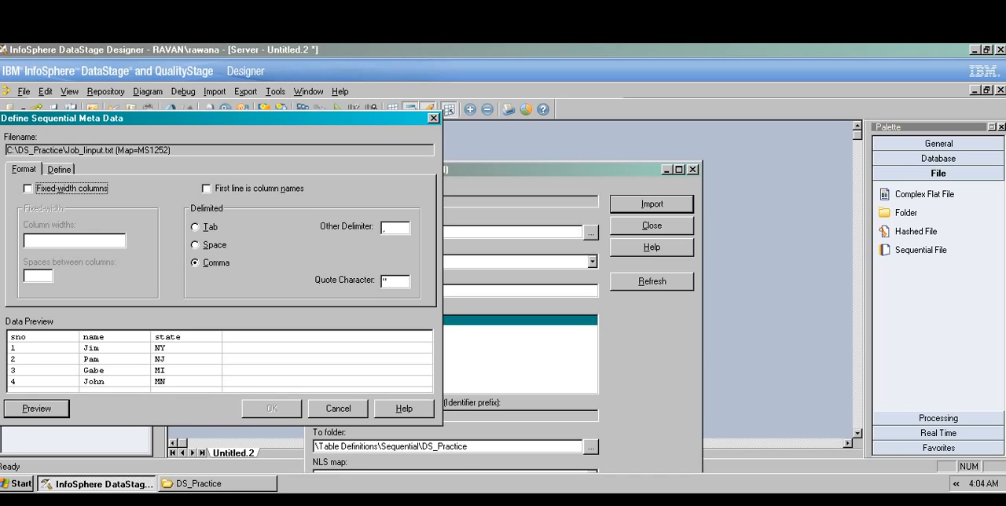
key(Tab)
key(space)
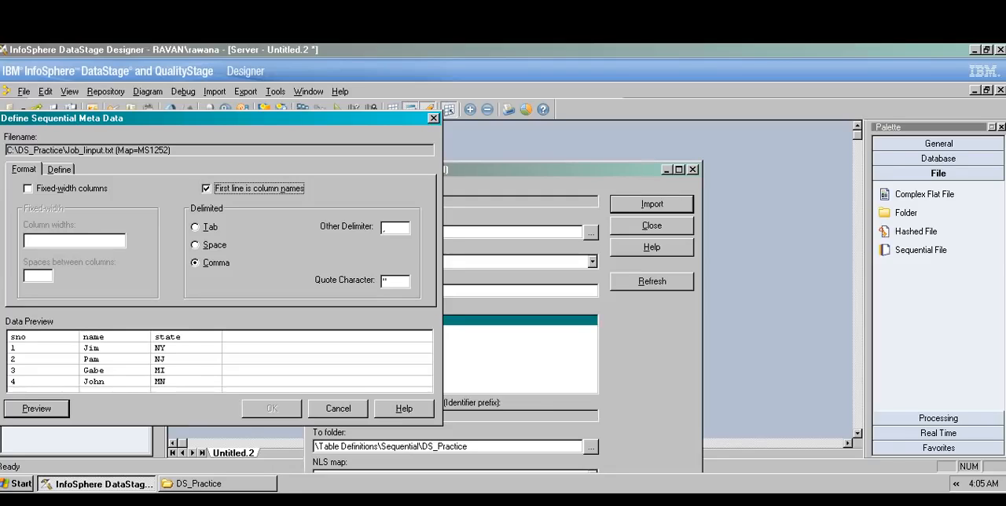
Step: Mark the sno column as the key, complete the text file's metadata import and close the import window
double_click(384, 282)
click(59, 169)
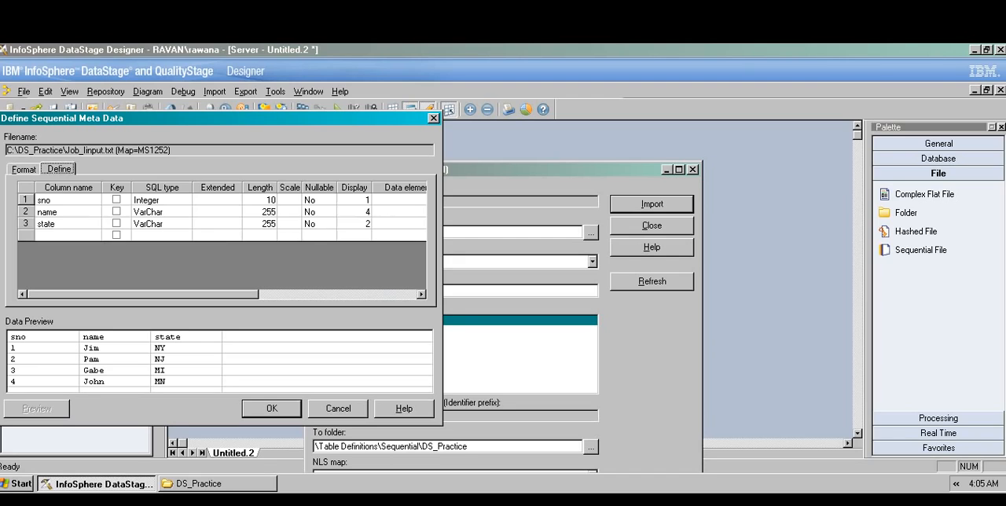
click(117, 200)
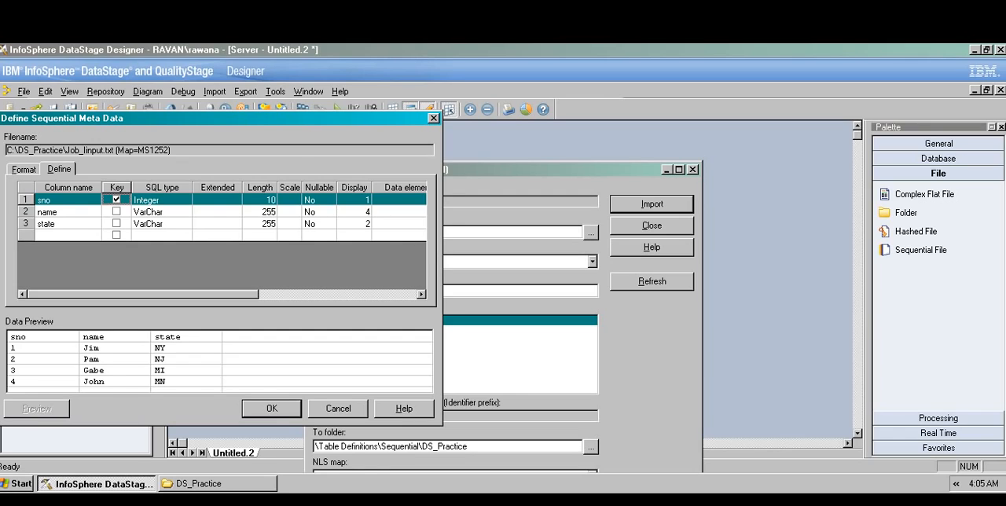
click(272, 408)
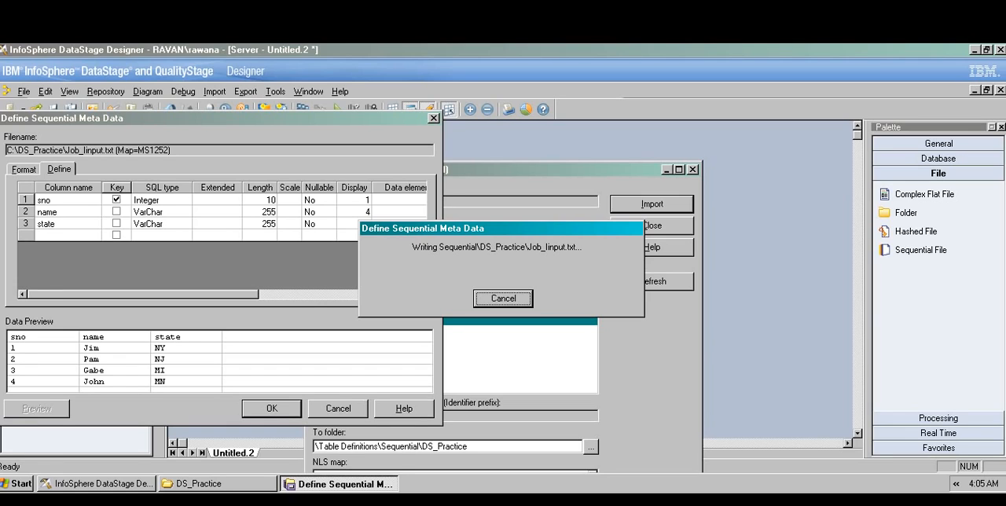
click(652, 225)
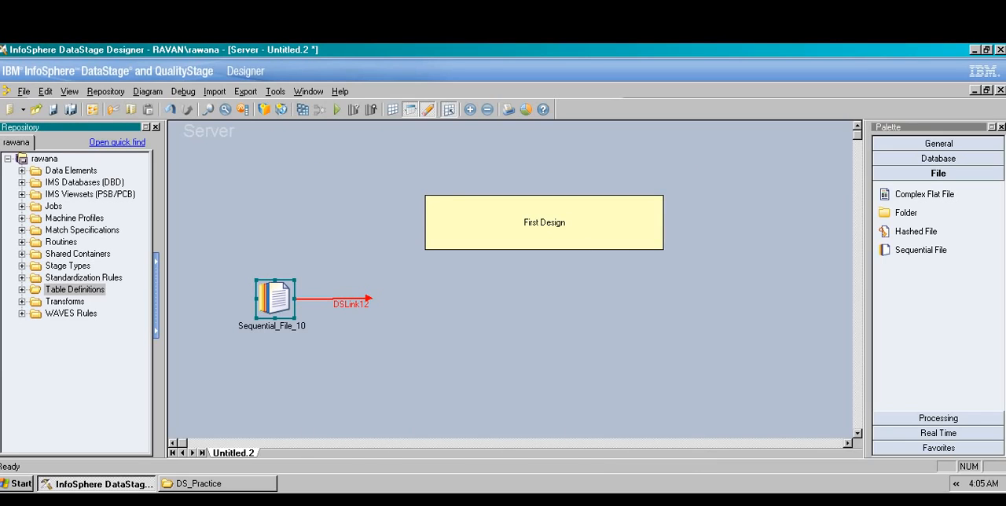
Step: Open the source Sequential File stage's properties and rename the stage to Sequential_File
double_click(275, 299)
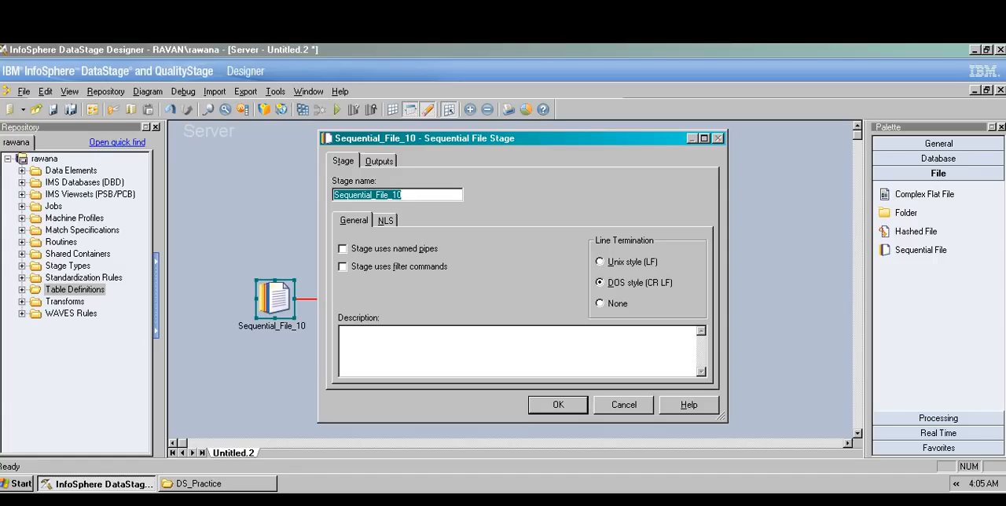
mouse_move(406, 195)
mouse_down()
mouse_move(365, 195)
mouse_move(393, 195)
mouse_up()
key(BackSpace)
key(BackSpace)
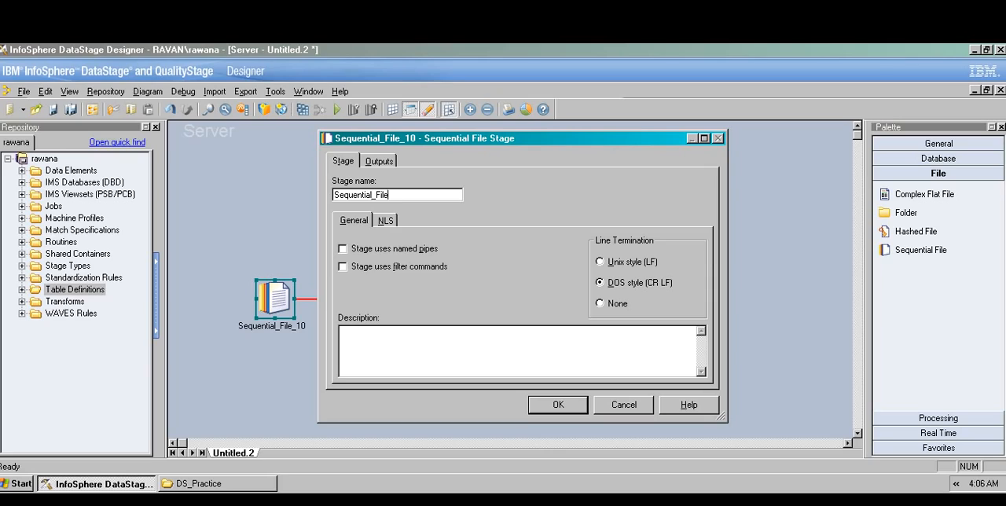
Step: Set the source stage's output file to C:\DS_Practice\Job_Iinput.txt by browsing the server
click(379, 161)
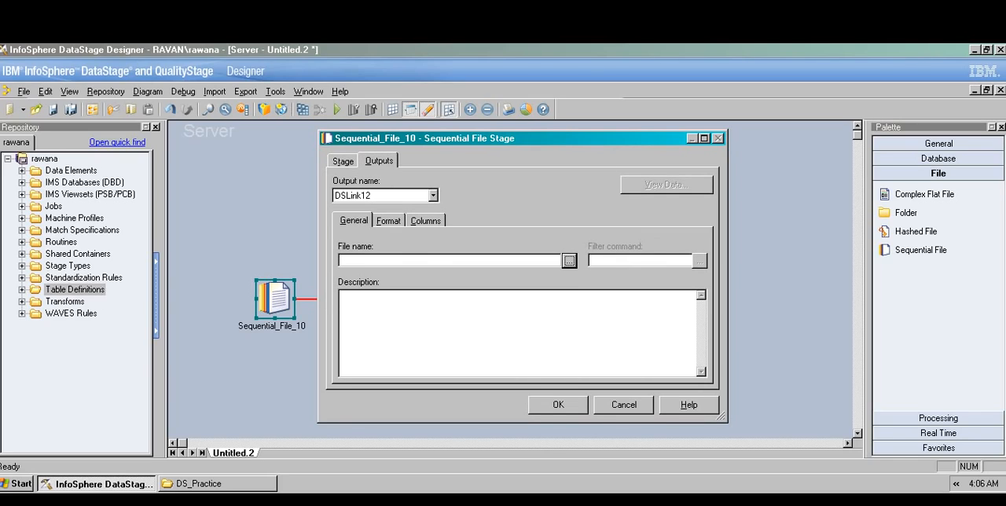
click(569, 261)
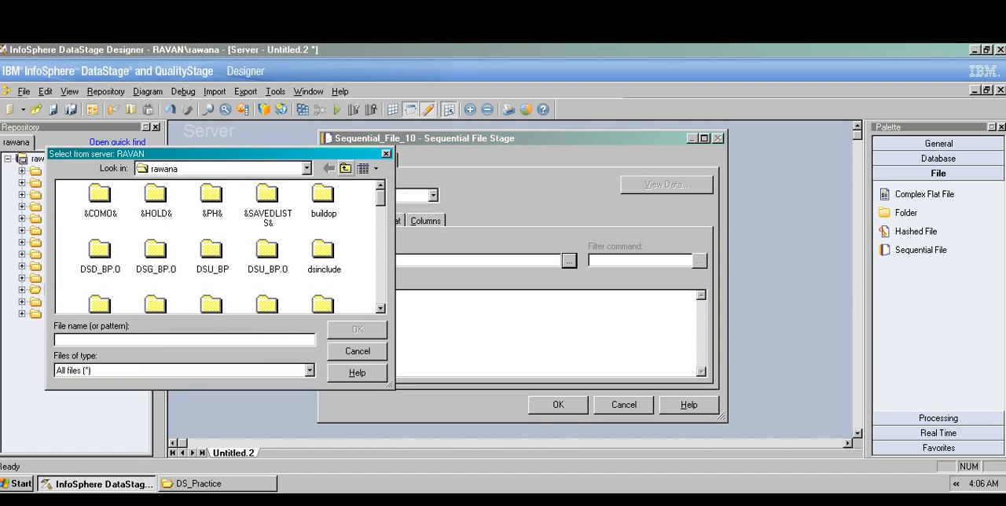
click(345, 168)
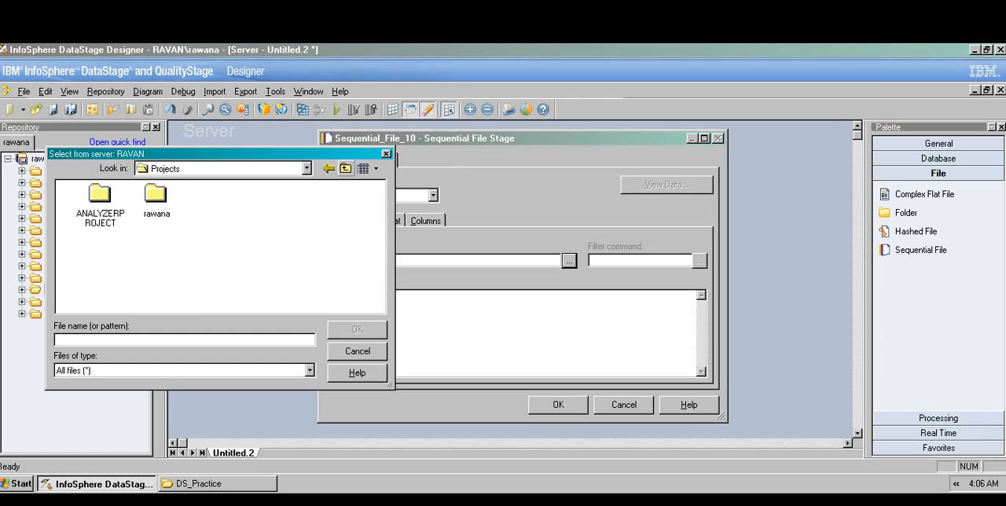
click(345, 168)
click(345, 168)
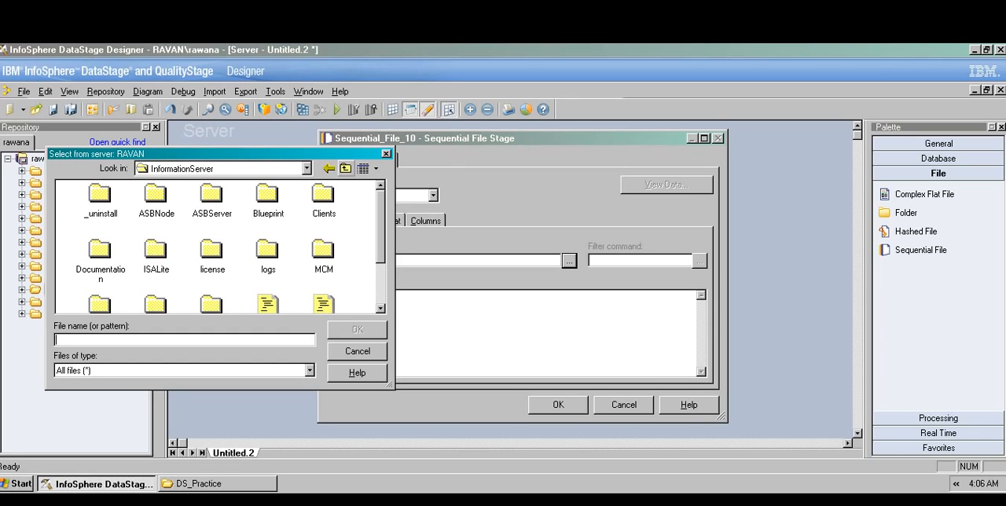
click(345, 168)
click(345, 169)
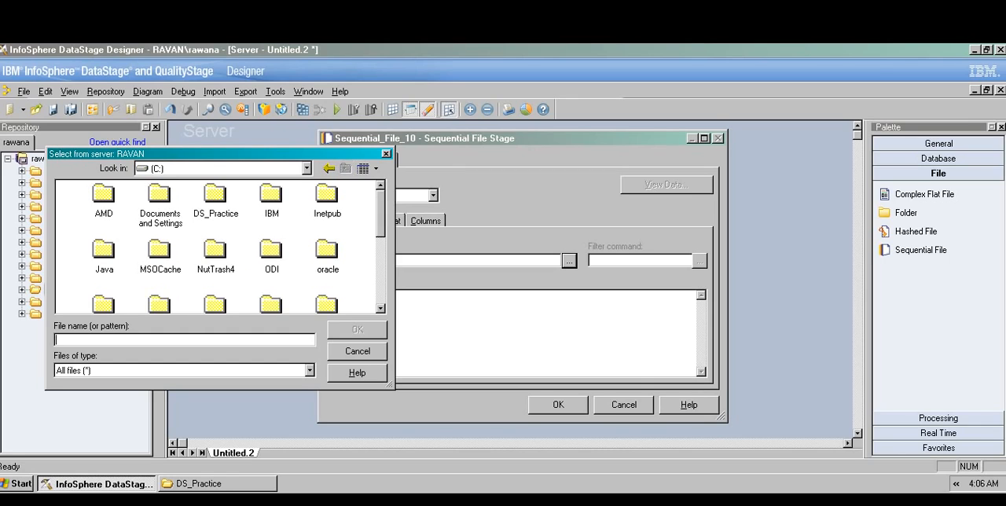
double_click(216, 196)
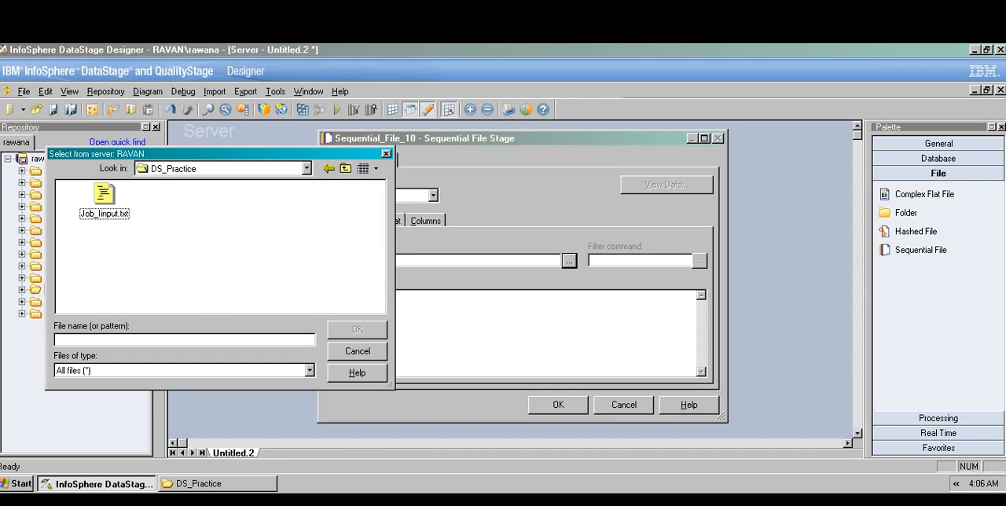
click(104, 197)
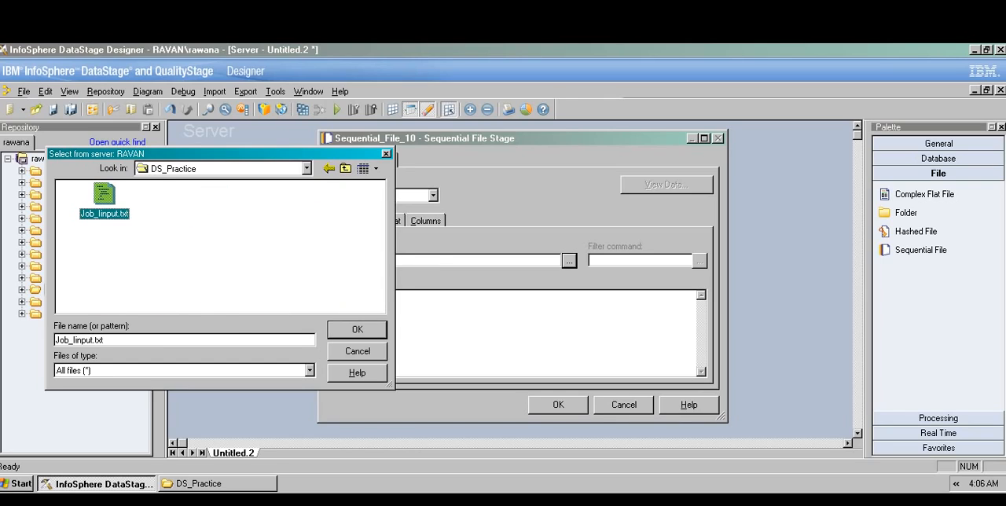
key(Return)
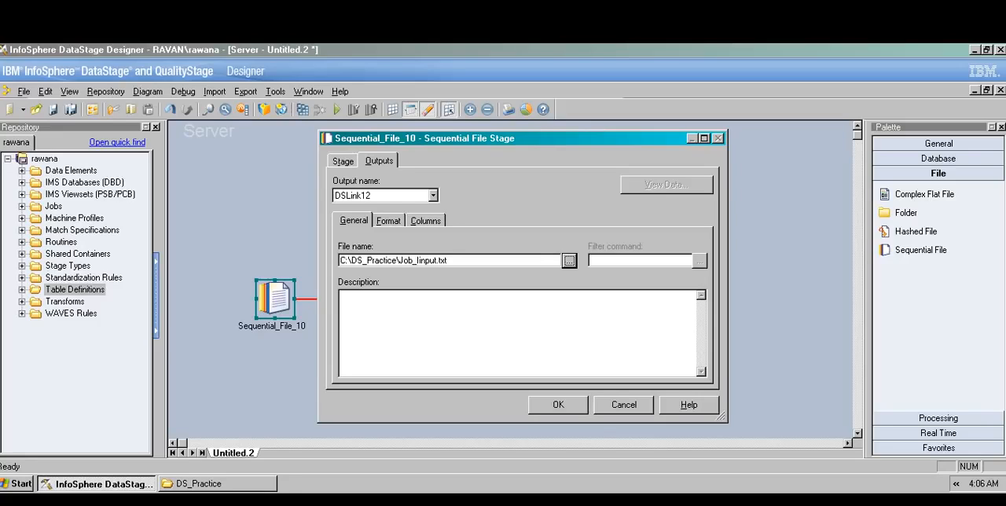
drag(451, 261, 340, 261)
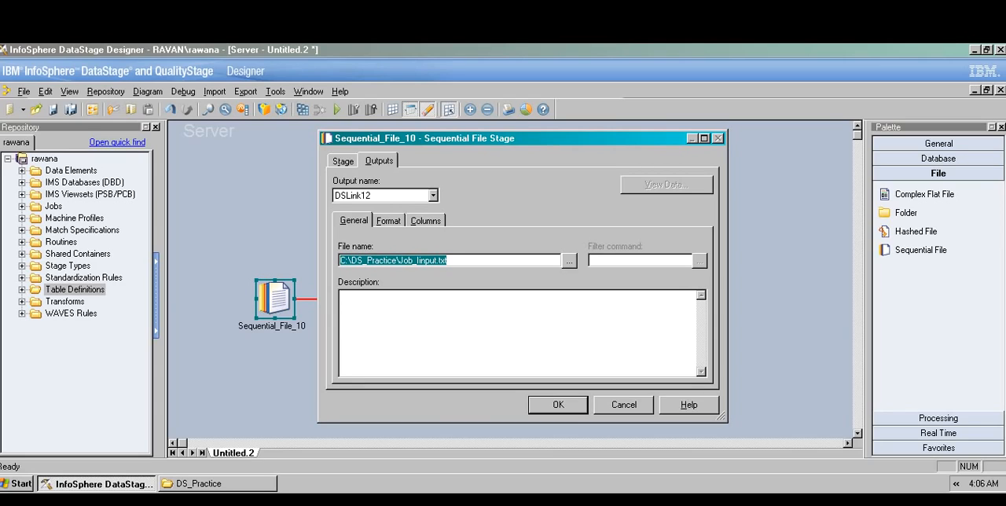
Step: Specify that the output's first line is column names and load its columns from the Job_Iinput.txt table definition
click(389, 221)
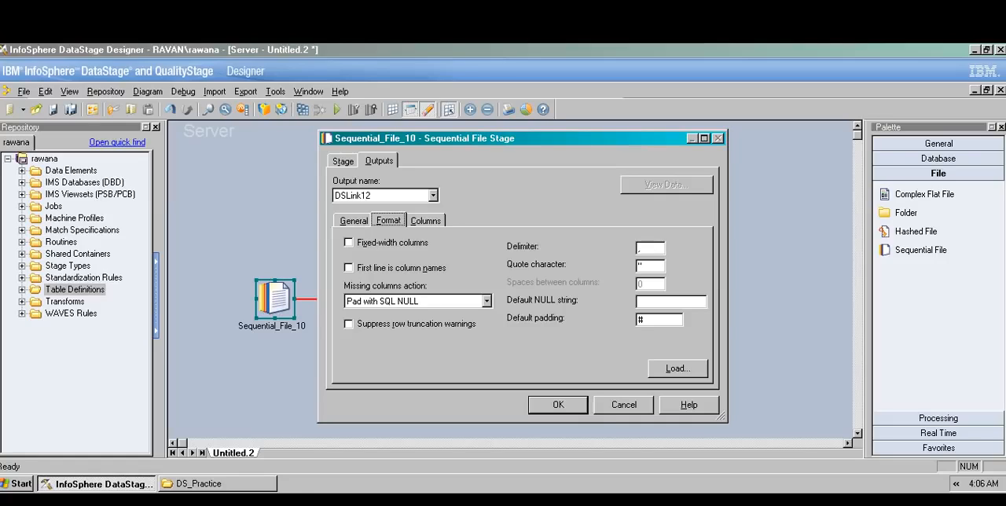
click(349, 268)
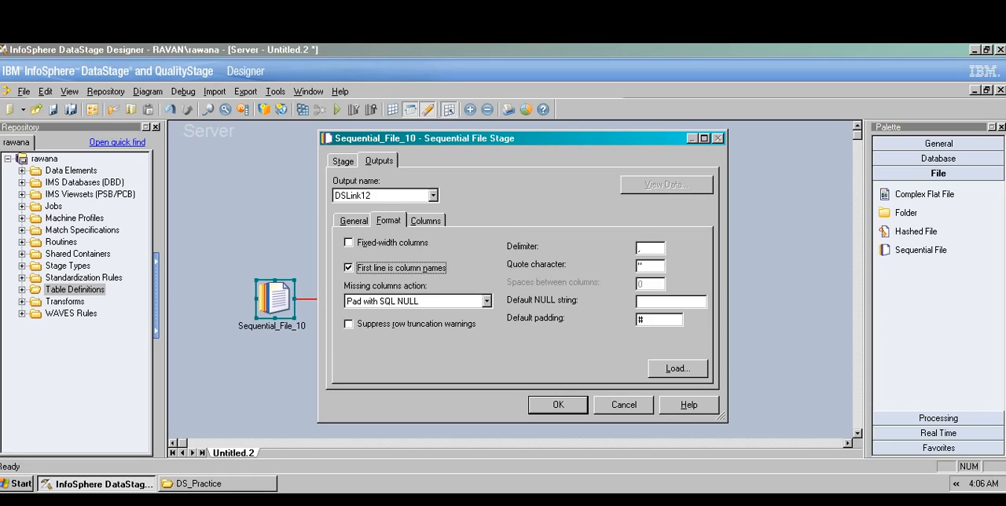
click(426, 221)
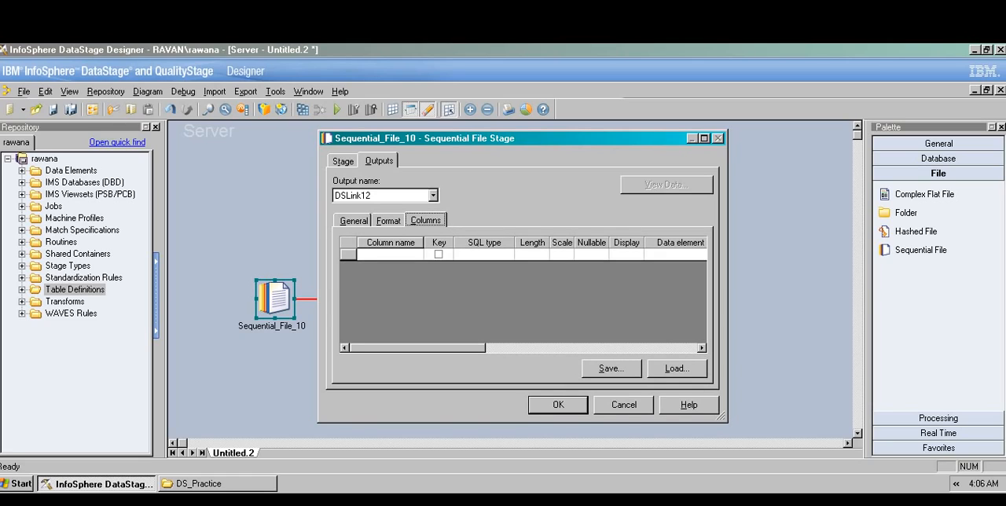
click(677, 368)
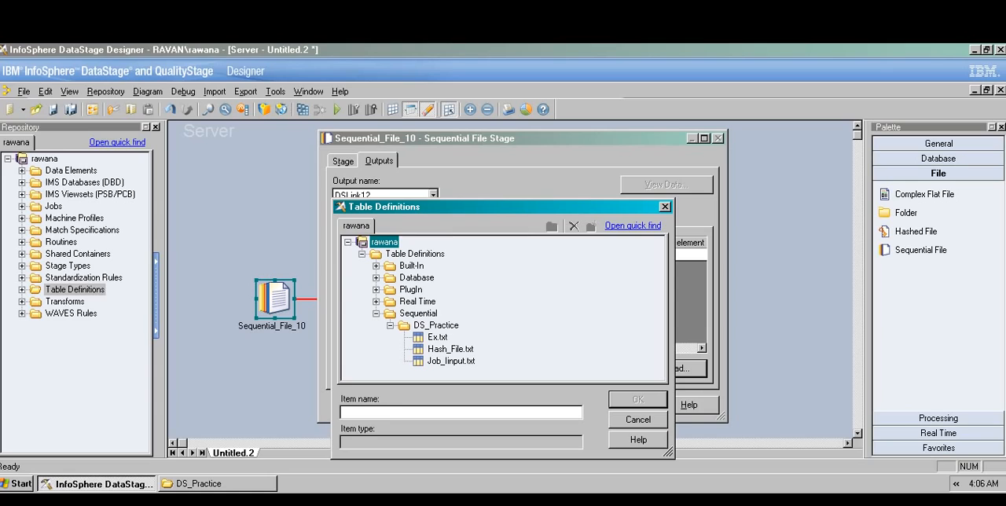
click(451, 362)
key(Return)
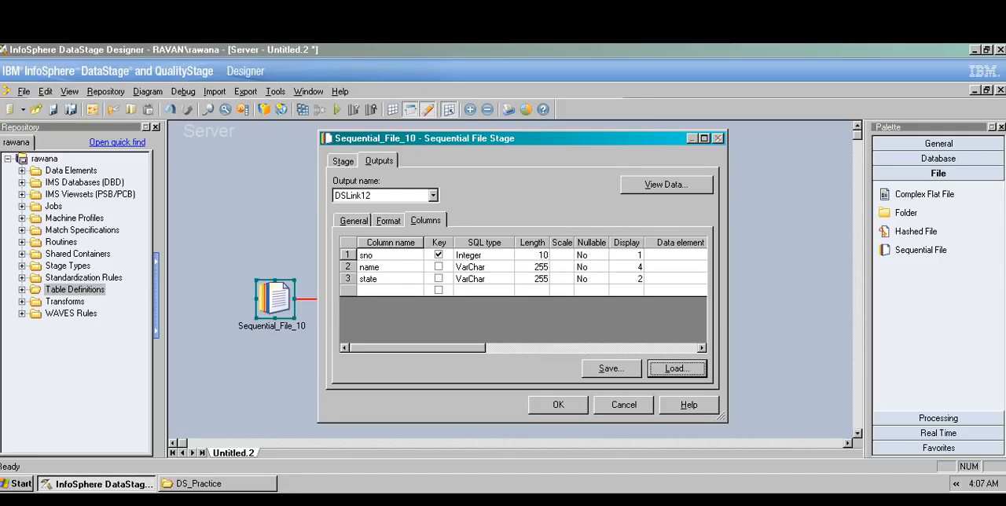
Step: Preview the source file's data and accept the source stage's properties
click(667, 185)
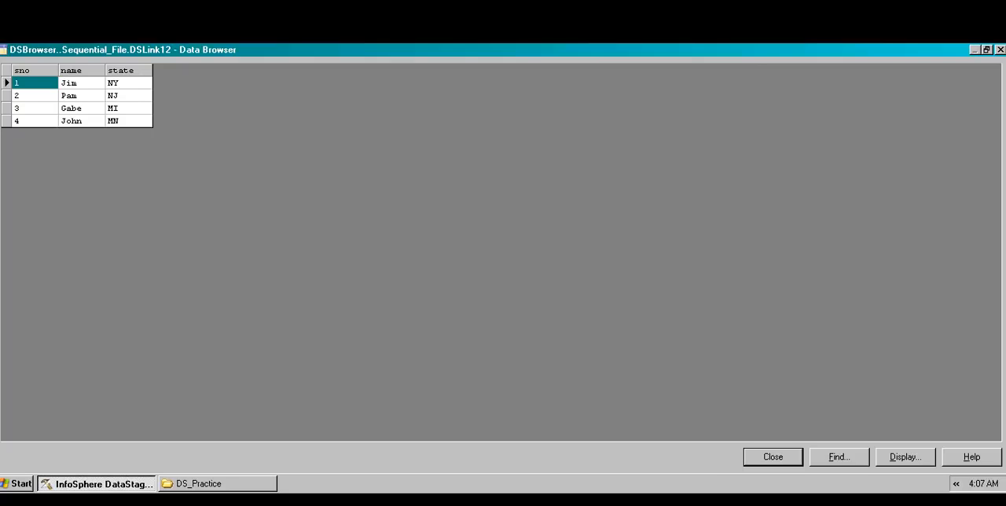
click(773, 458)
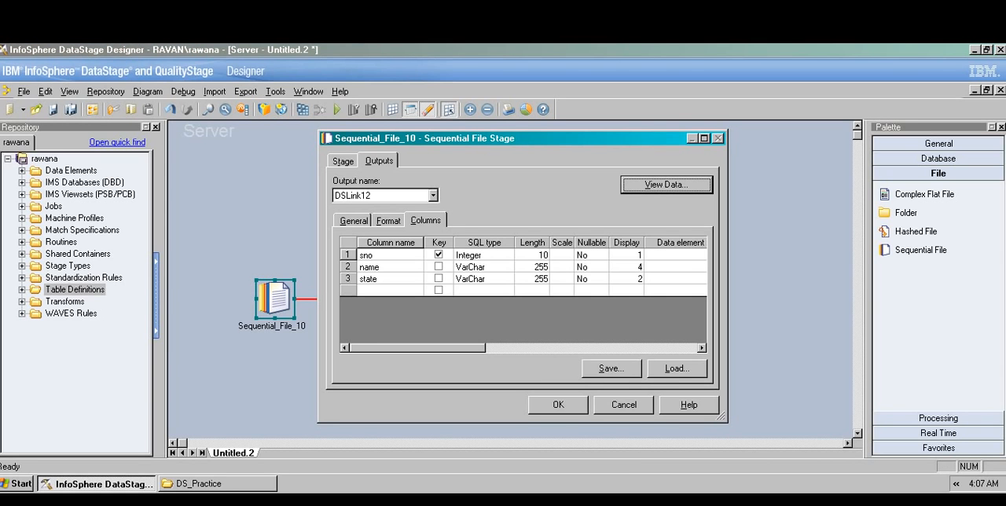
click(558, 405)
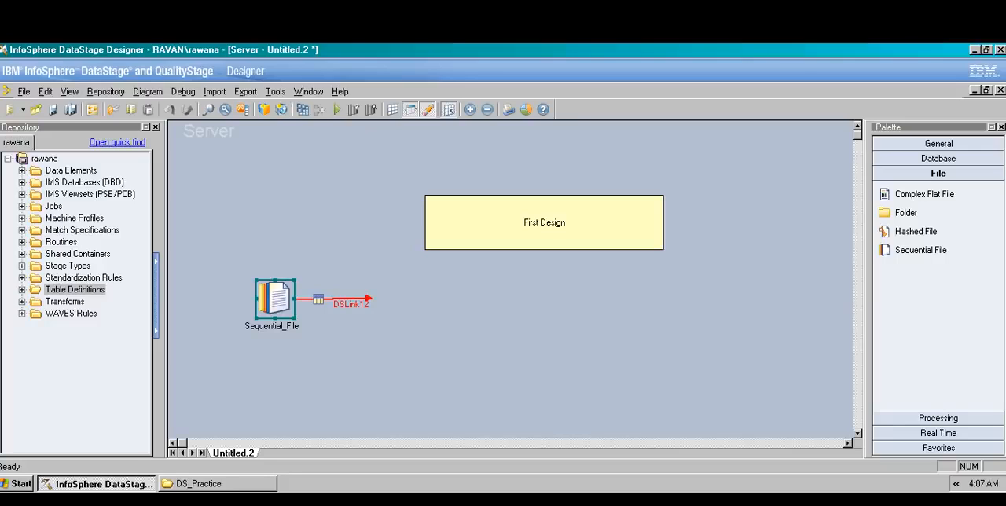
Step: Draw two additional output links from the source stage and delete both of them
drag(276, 299, 385, 369)
drag(275, 294, 339, 206)
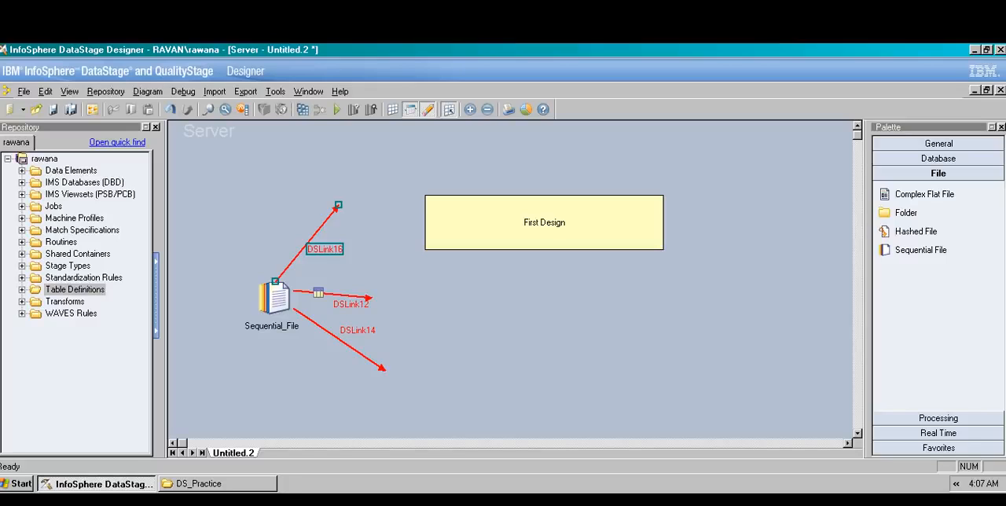
key(Delete)
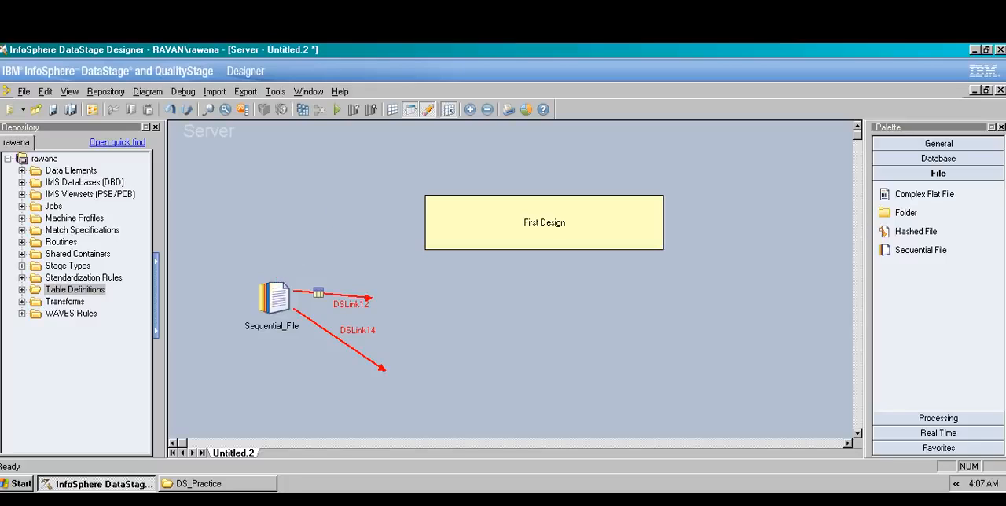
key(Delete)
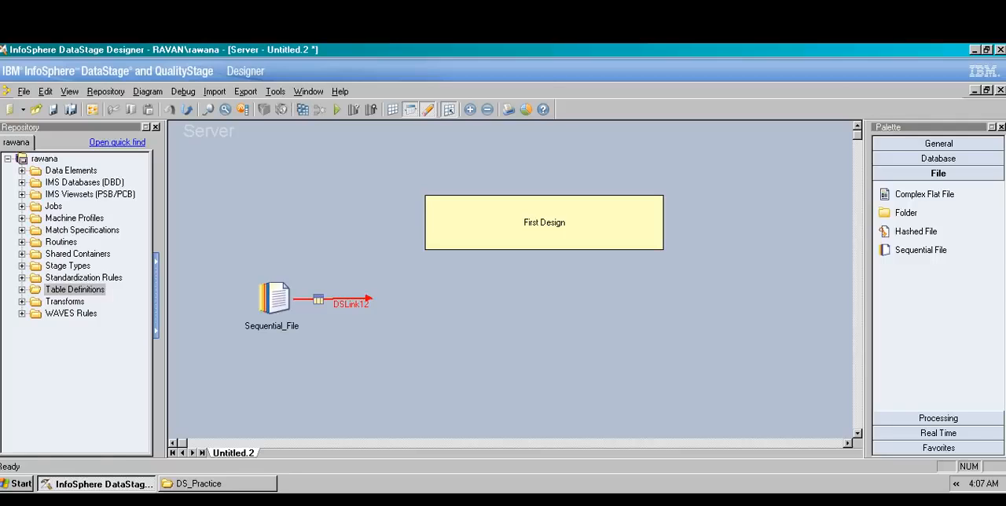
Step: Place a second Sequential File stage at the end of the source's output link and open its input properties
drag(921, 250, 364, 299)
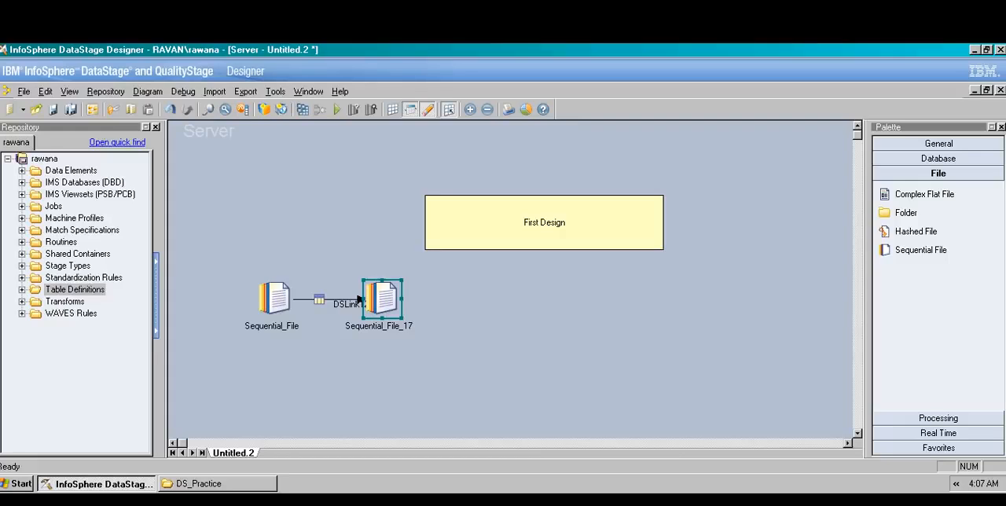
key(Escape)
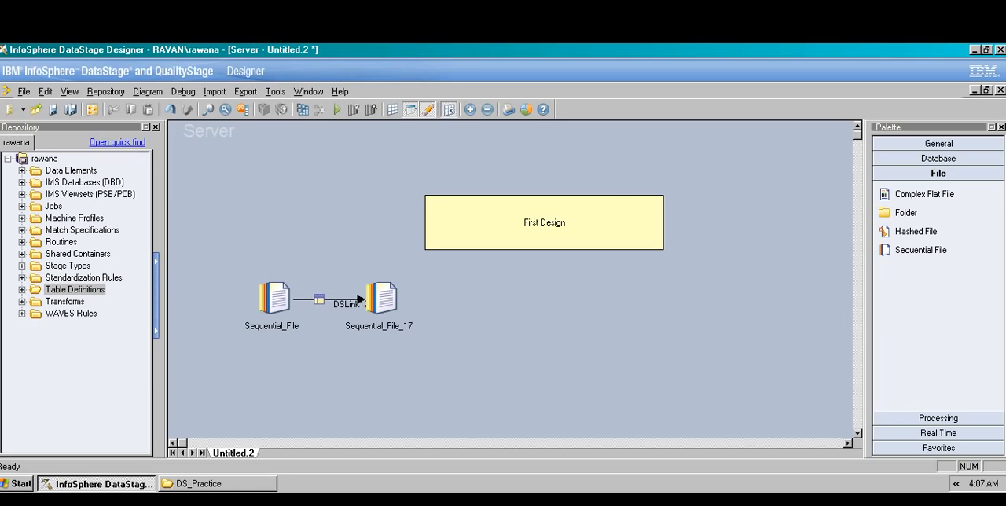
click(383, 299)
double_click(383, 299)
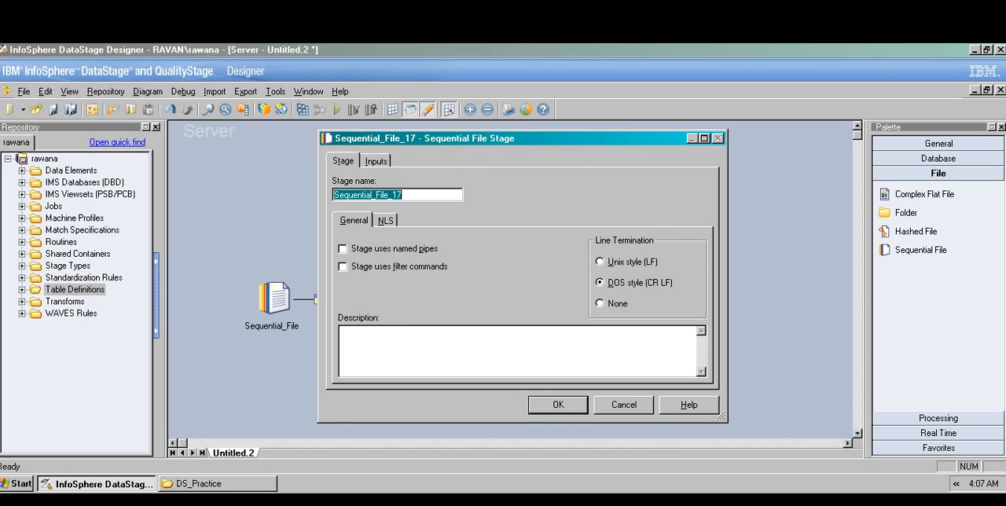
click(376, 161)
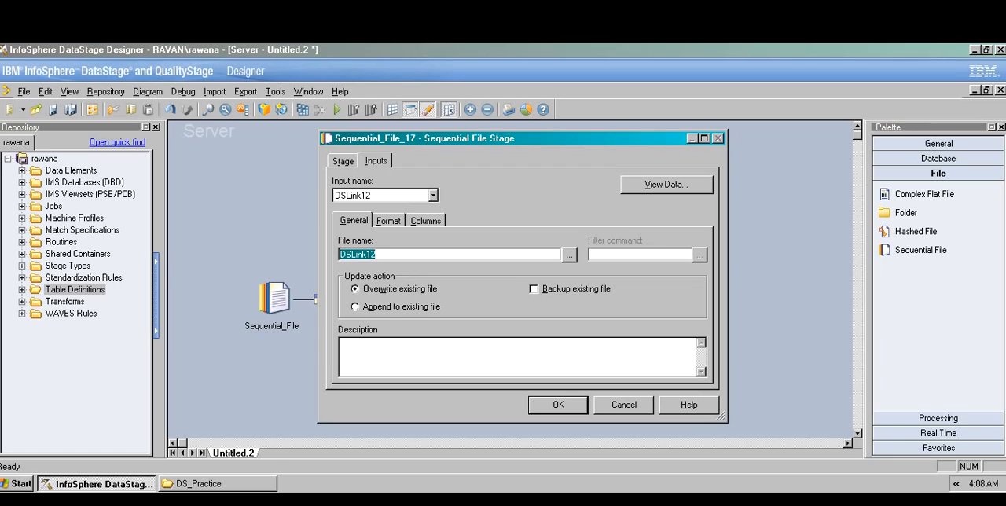
click(569, 254)
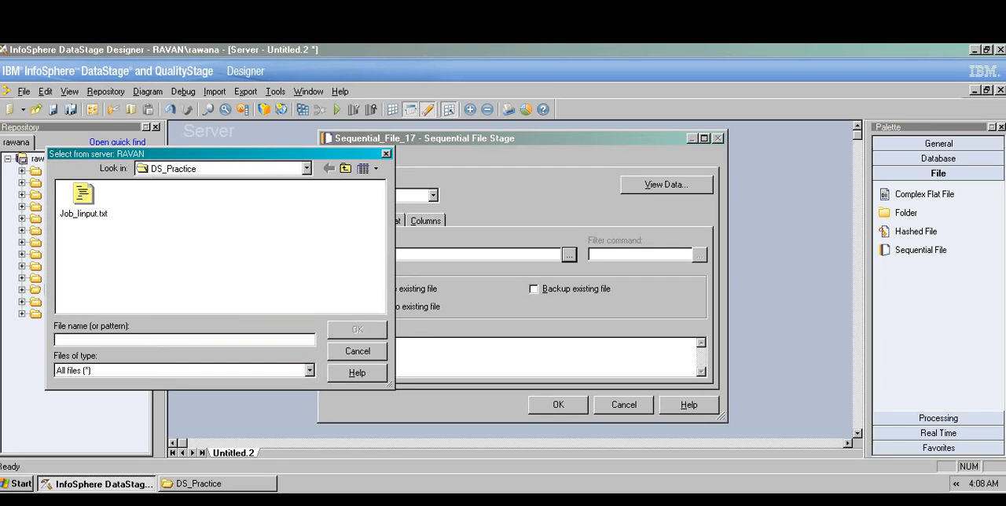
right_click(217, 224)
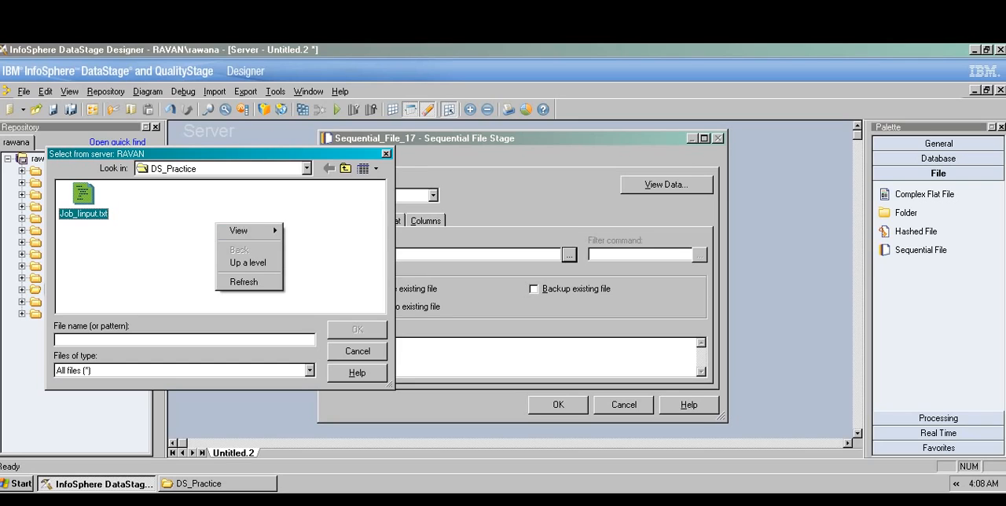
click(358, 351)
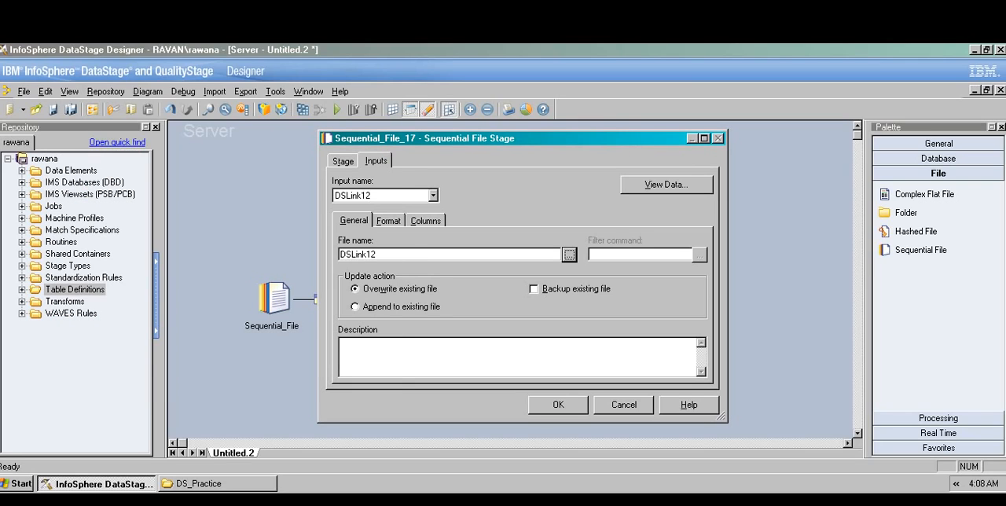
Step: Switch to the DS_Practice folder window, create a text document named out, and return to the stage properties
click(217, 484)
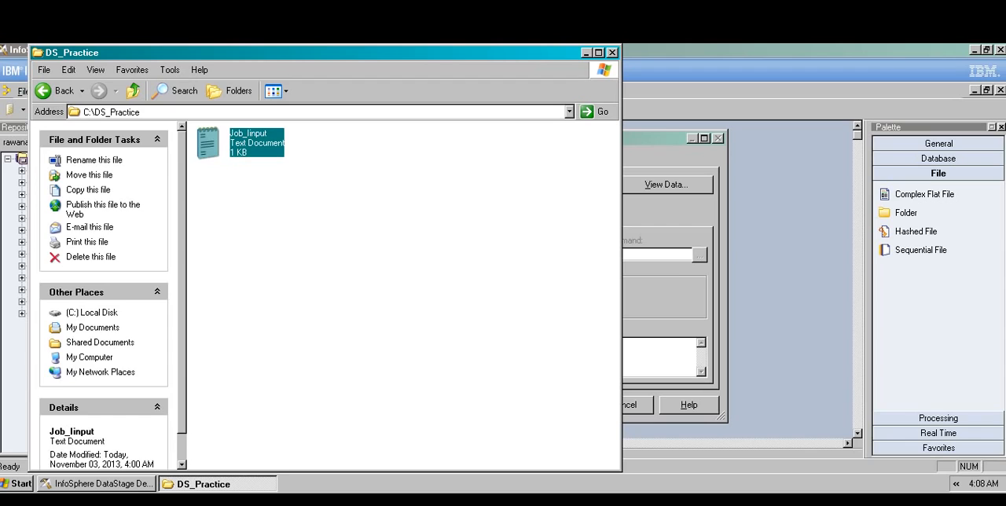
right_click(339, 228)
mouse_move(362, 349)
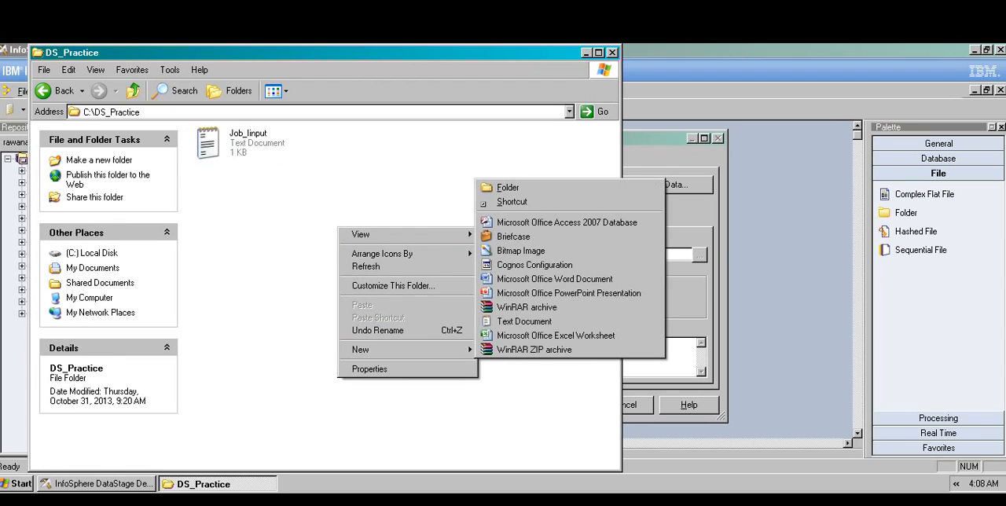
click(525, 321)
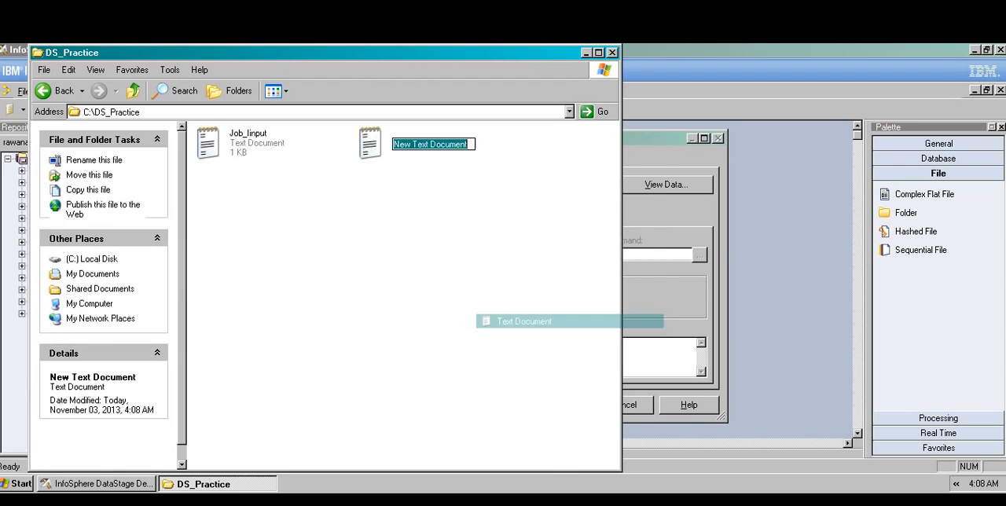
key(BackSpace)
text(out)
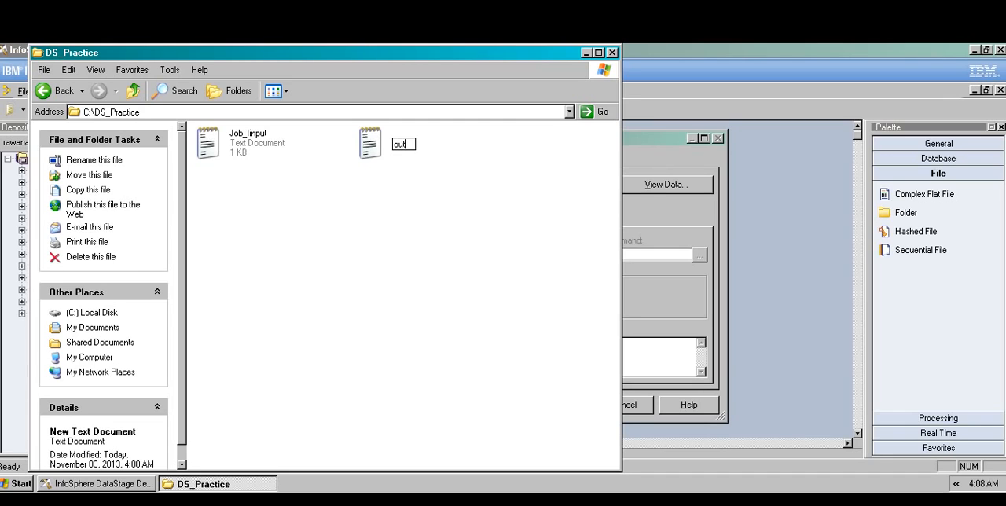
key(Return)
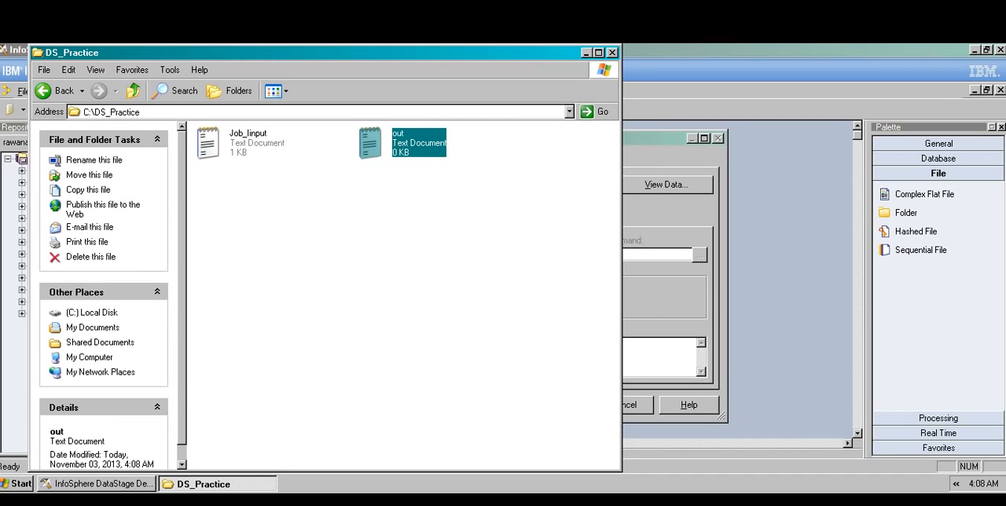
click(586, 53)
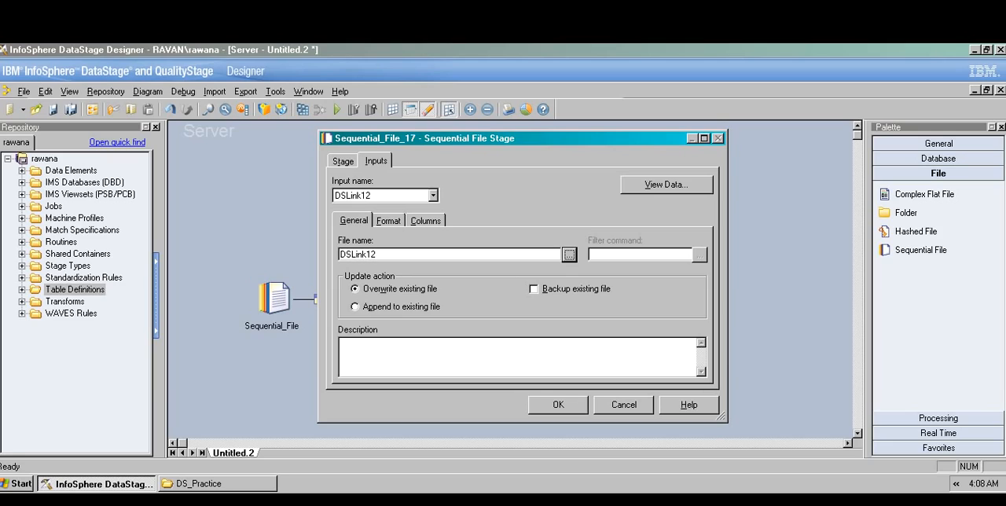
Step: Set the target stage's file name to C:\DS_Practice\out.txt by browsing the server
click(570, 254)
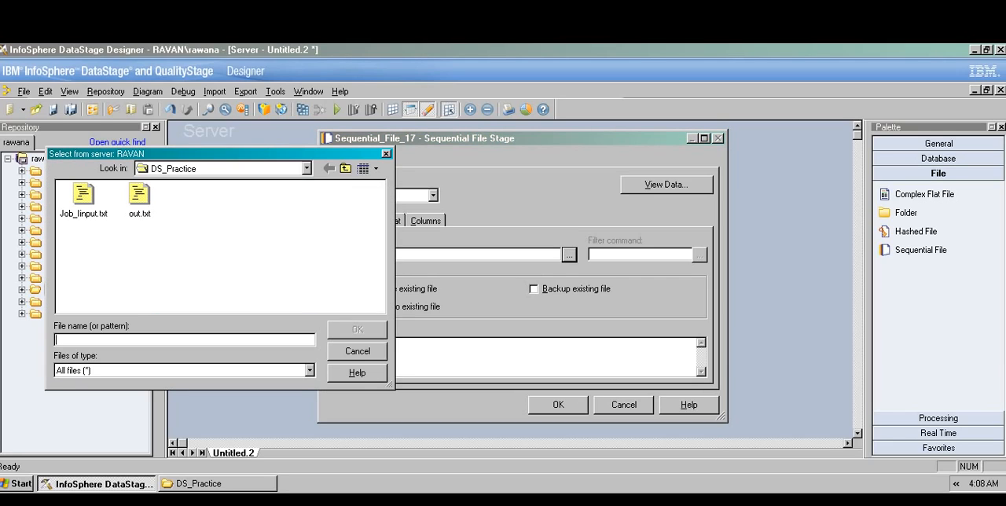
click(139, 195)
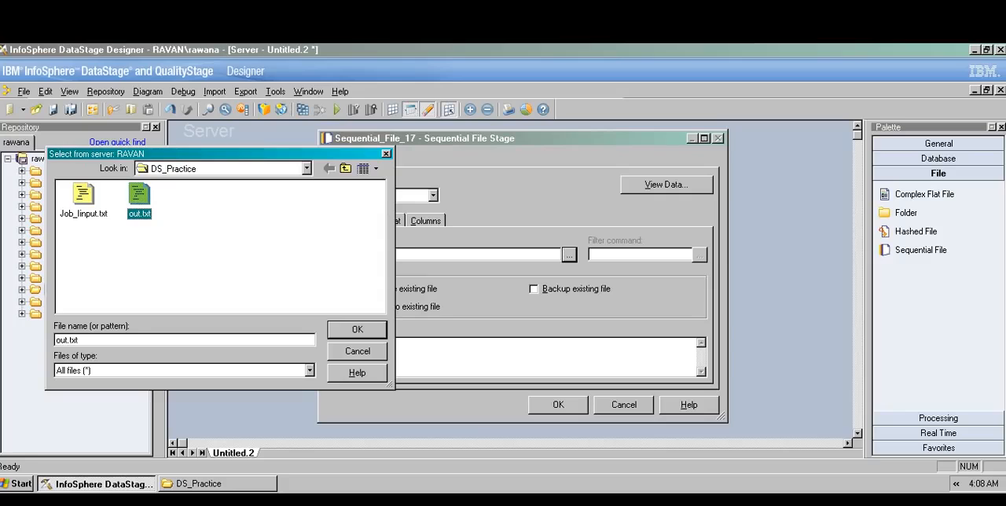
key(Return)
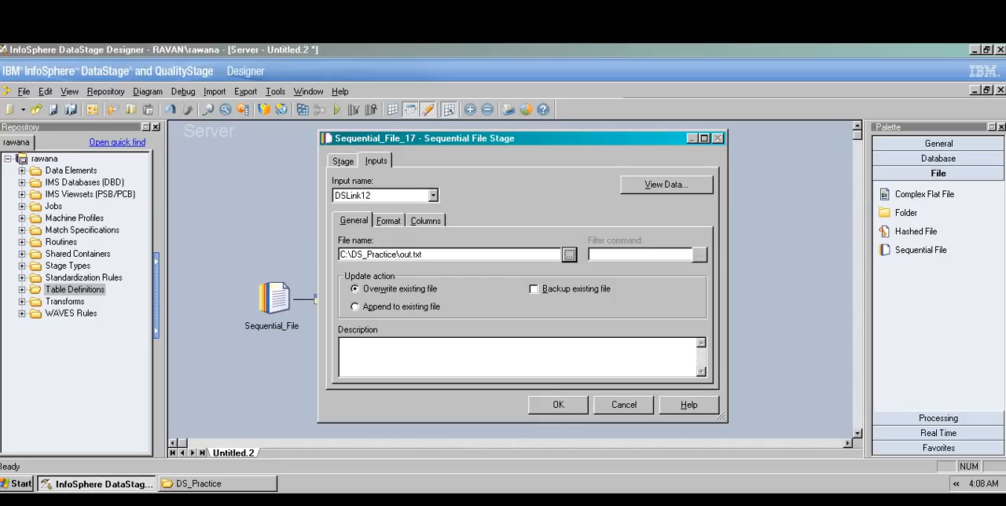
drag(424, 254, 339, 254)
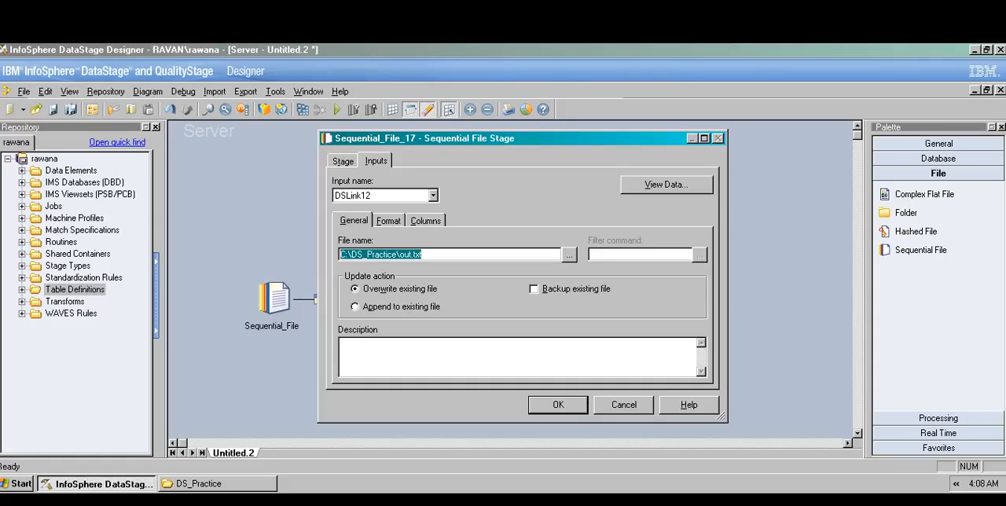
click(425, 255)
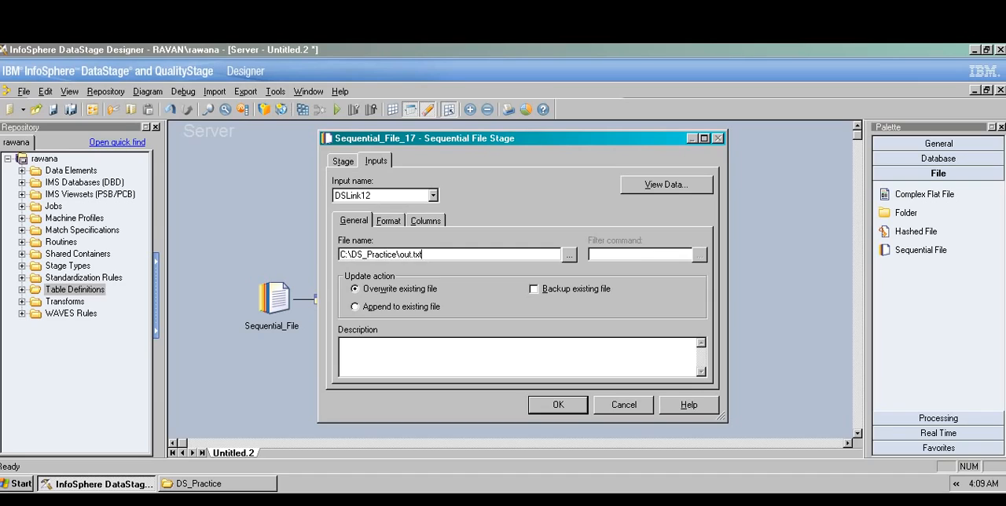
Step: Specify that the target file's first line is column names and display the input link's column definitions
click(388, 221)
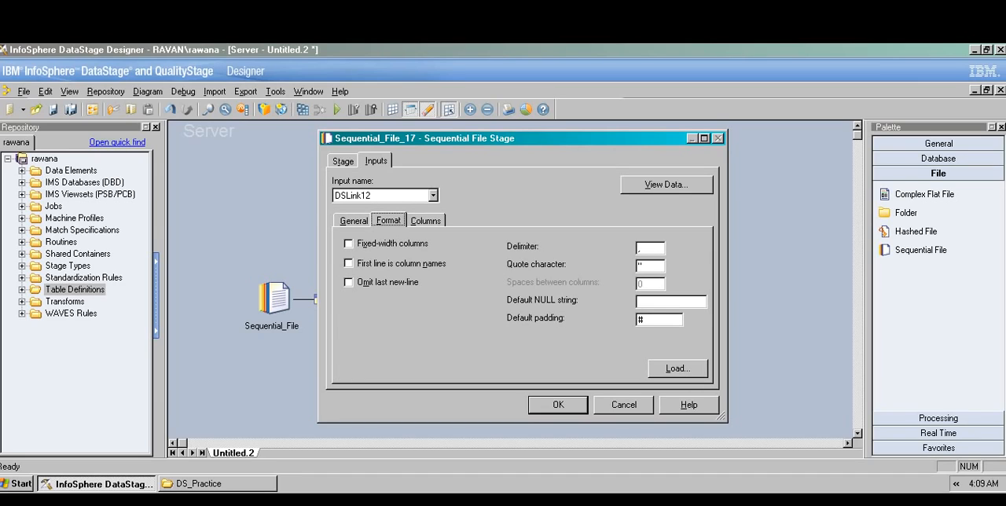
click(349, 263)
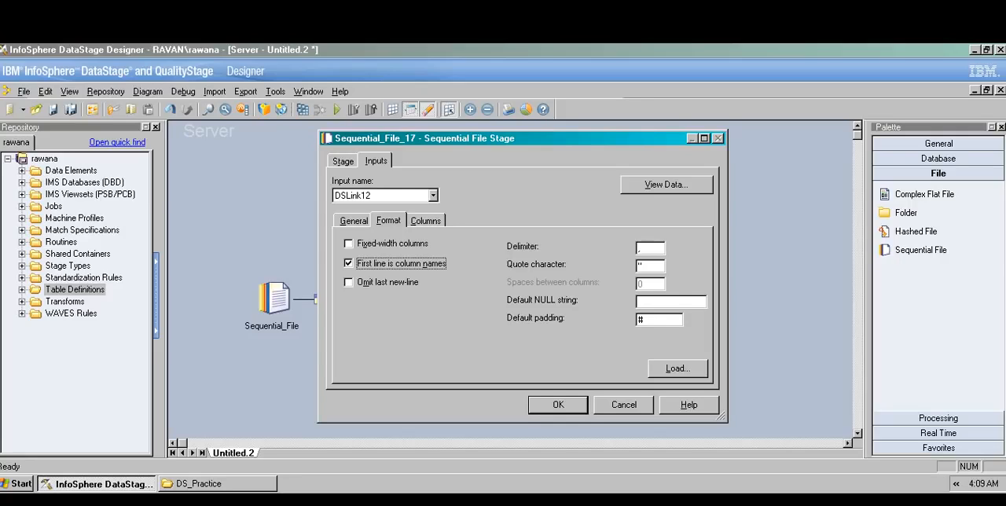
click(425, 221)
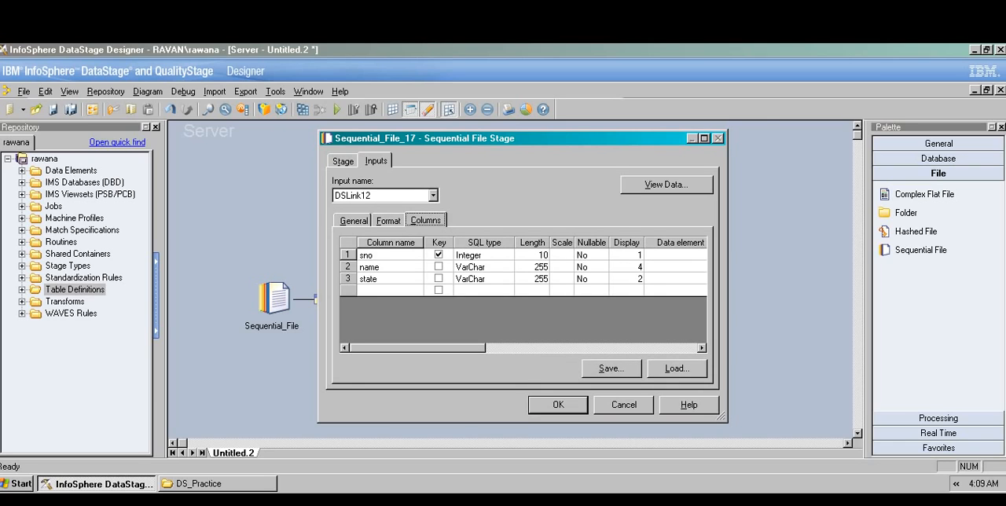
Step: Preview the empty target file's data through the input link and close the target stage's properties
drag(424, 138, 585, 133)
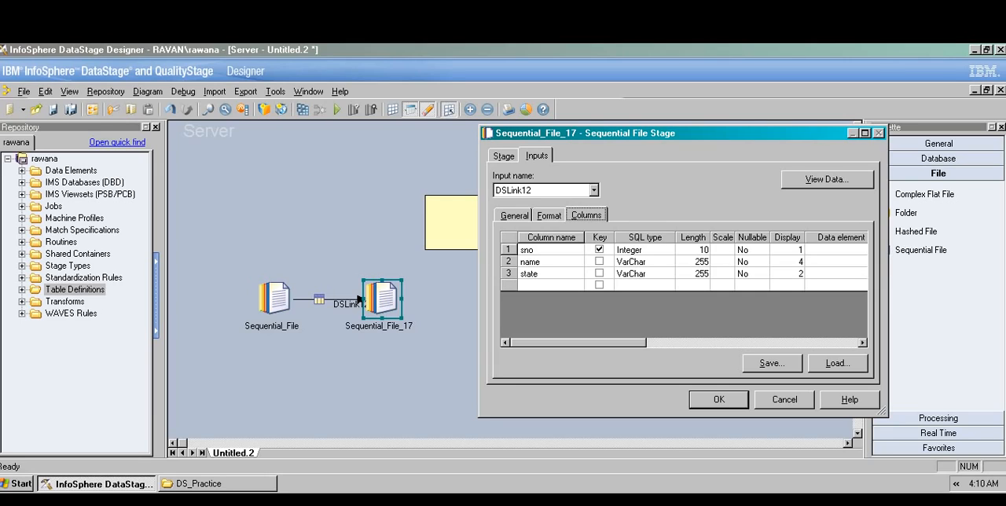
click(827, 180)
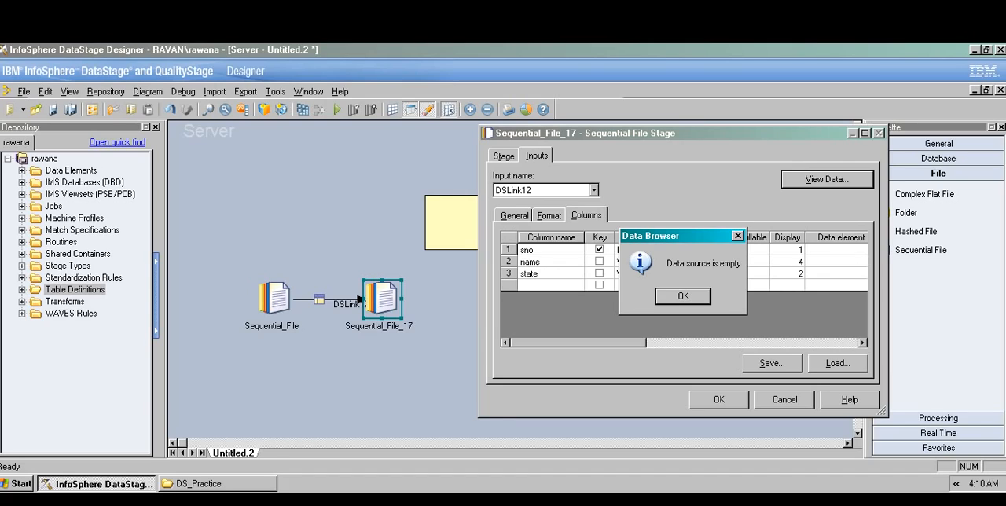
key(Return)
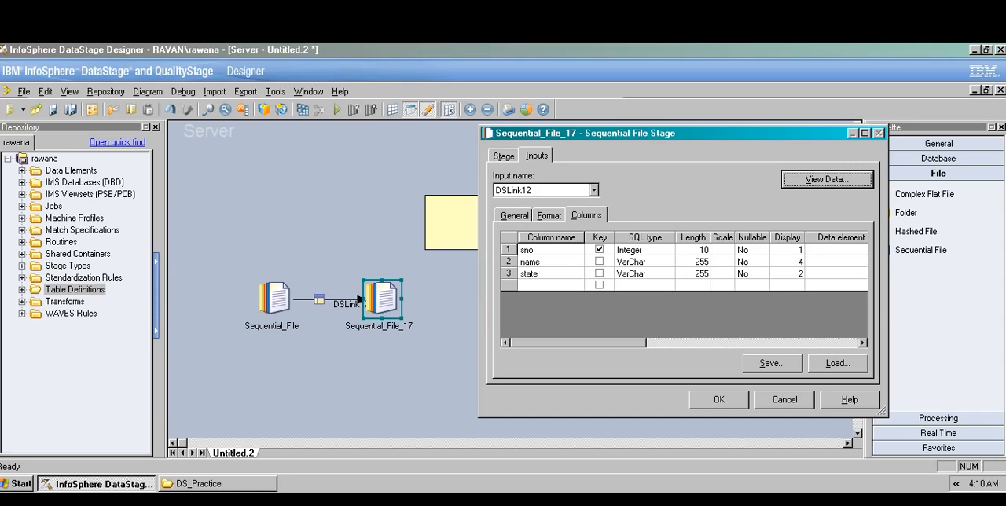
key(Escape)
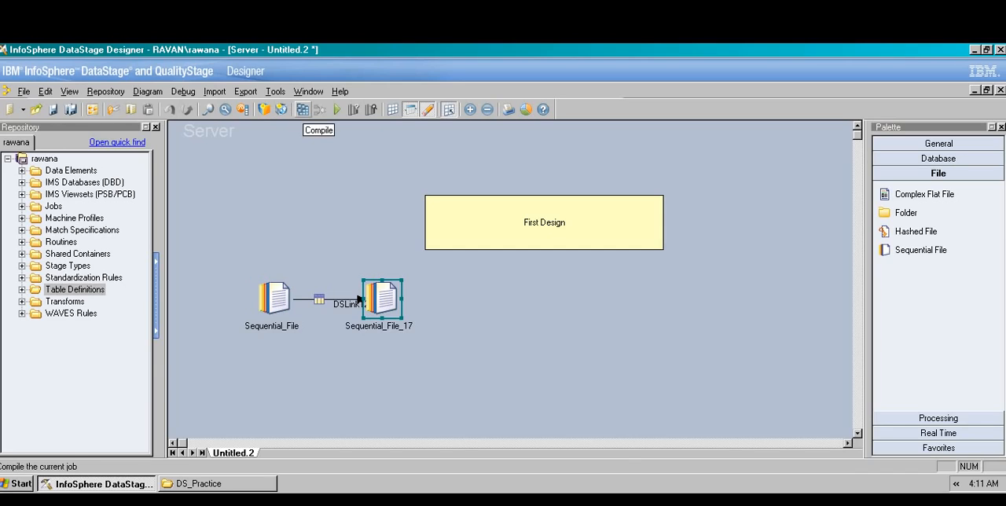
Step: Compile the job, saving it in the Jobs folder as Job1_Seq_File, and close the compilation window
click(303, 109)
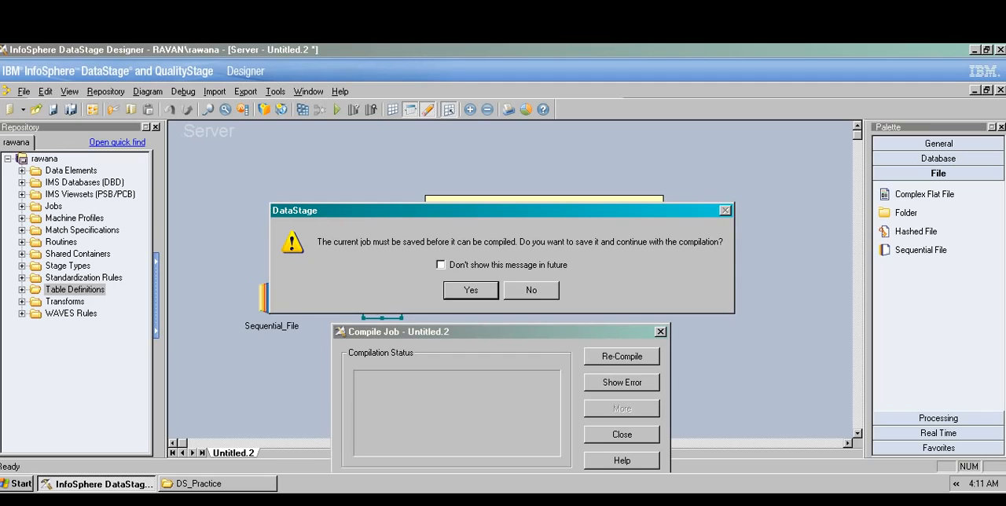
key(Return)
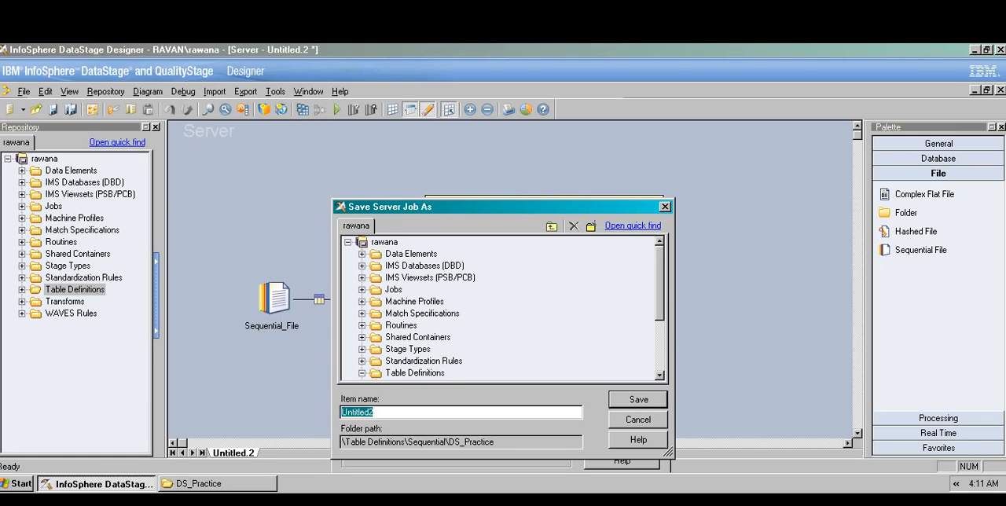
click(394, 291)
click(393, 413)
key(BackSpace)
key(BackSpace)
key(BackSpace)
key(BackSpace)
key(BackSpace)
key(BackSpace)
key(BackSpace)
key(BackSpace)
key(BackSpace)
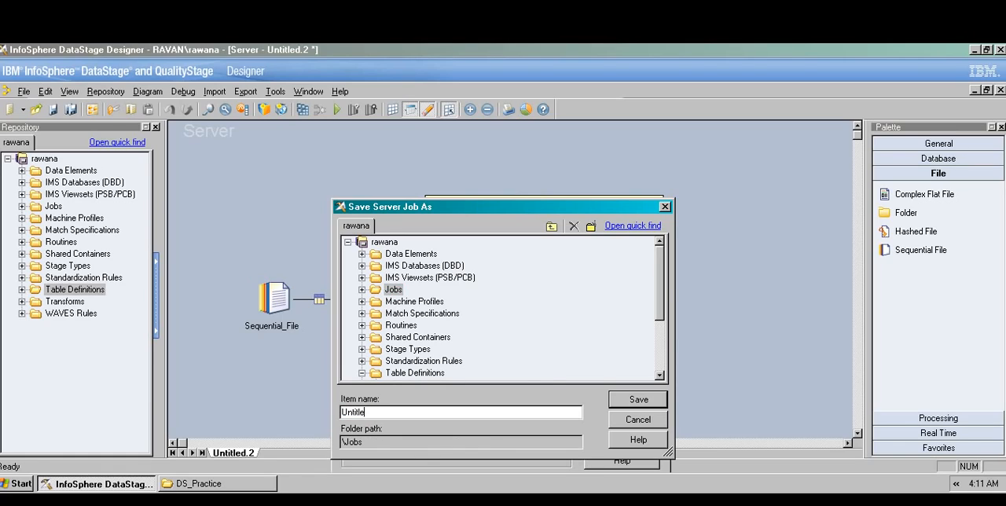
text(Job1_Seq_File)
key(Return)
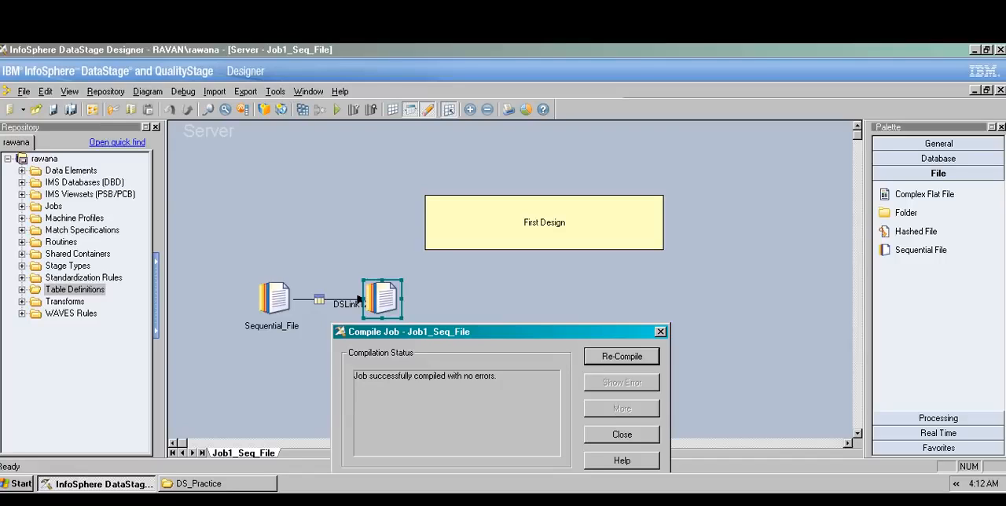
click(622, 435)
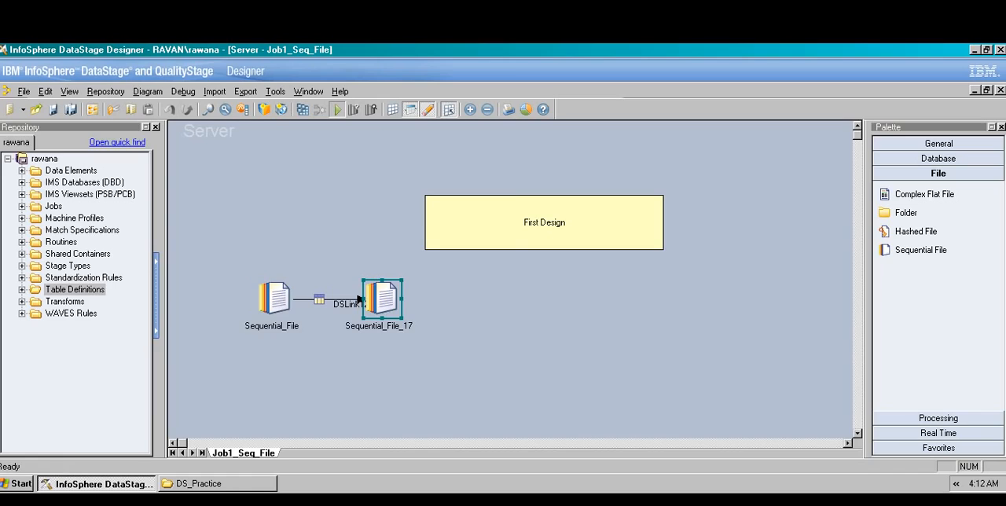
Step: Run the compiled job and move the target Sequential File stage farther away from the source stage
click(337, 109)
click(216, 342)
drag(384, 299, 489, 299)
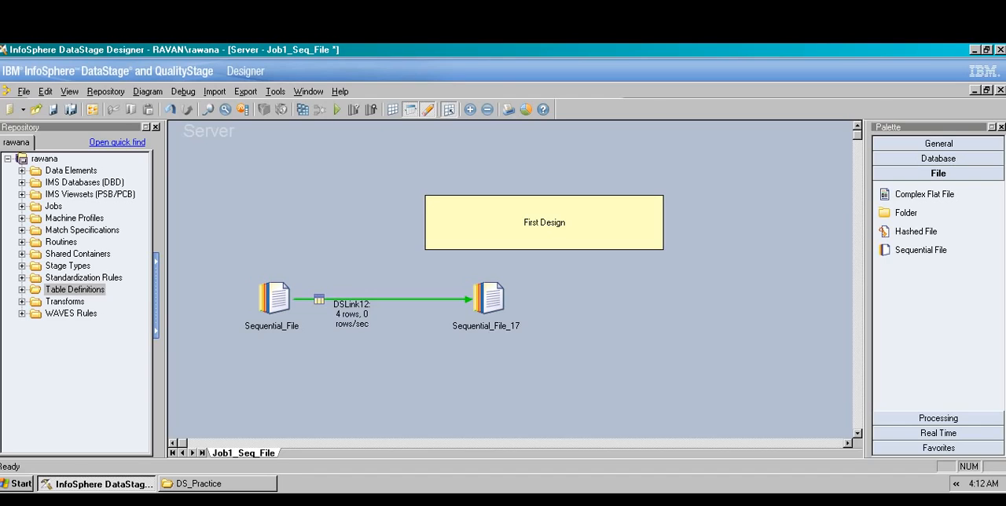
Step: View the data written to out.txt through the target stage's input link and close the stage's properties
double_click(489, 299)
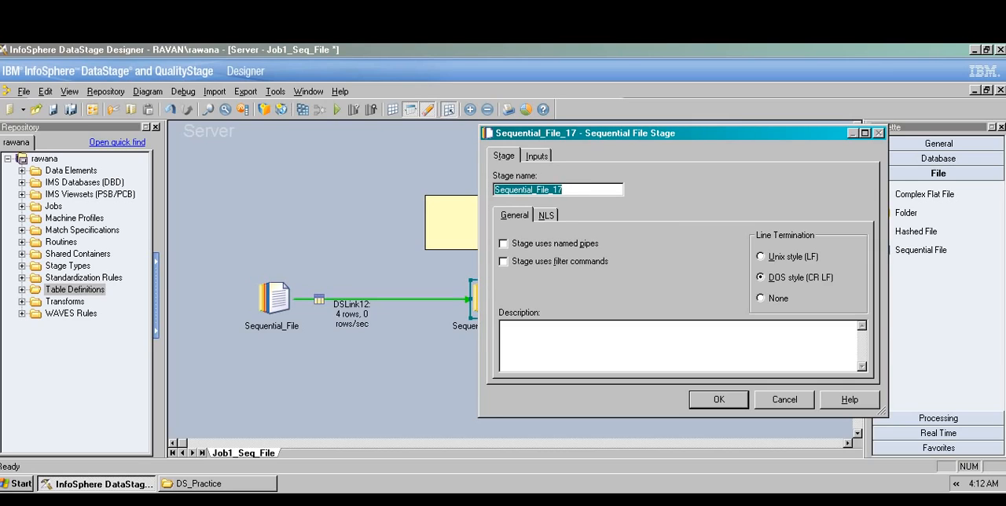
click(537, 156)
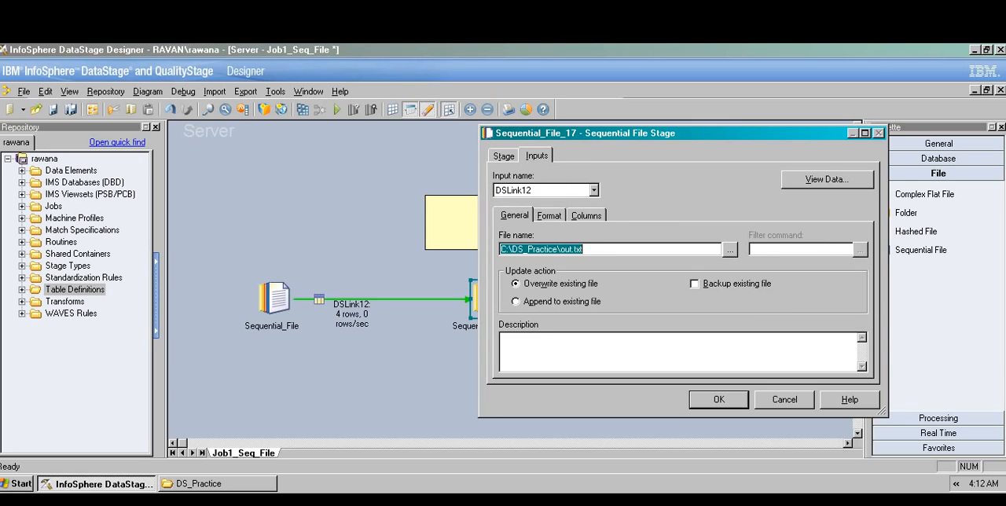
click(828, 179)
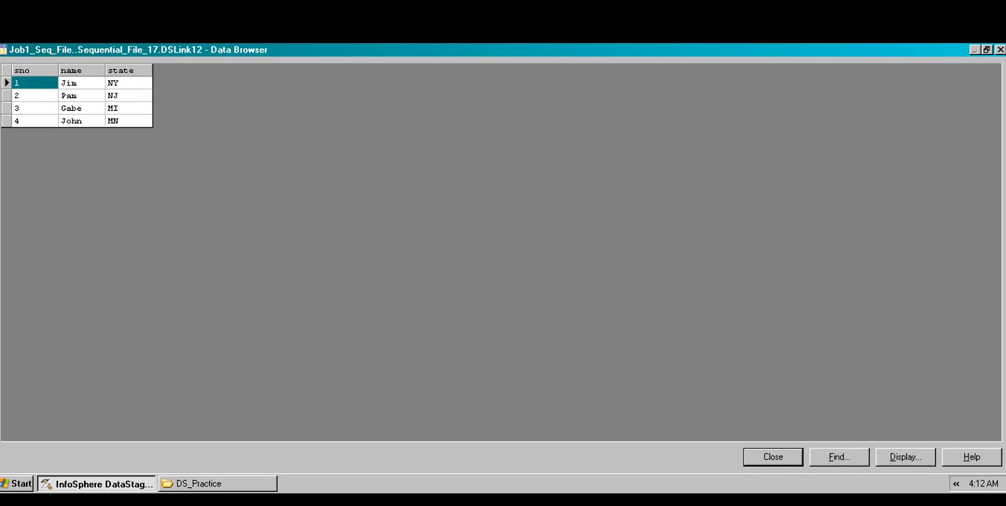
click(774, 458)
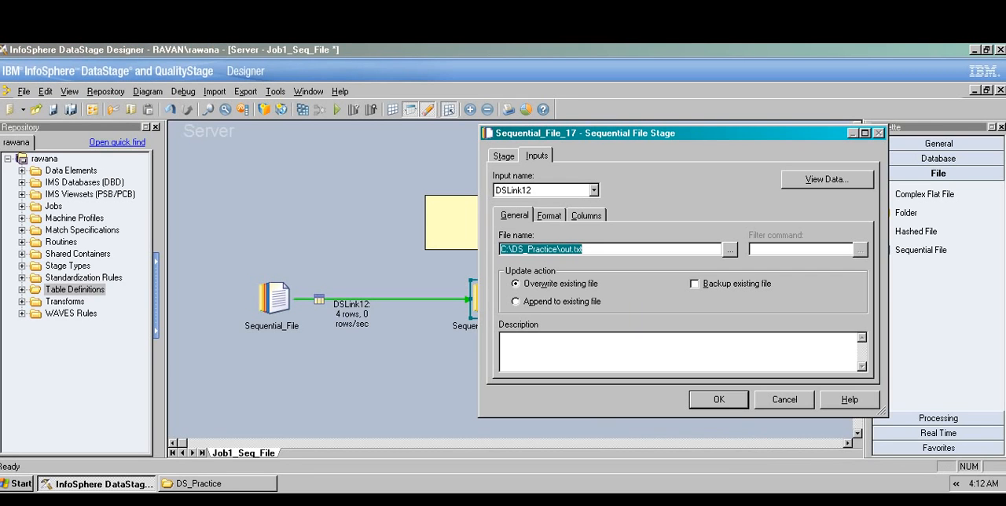
click(719, 400)
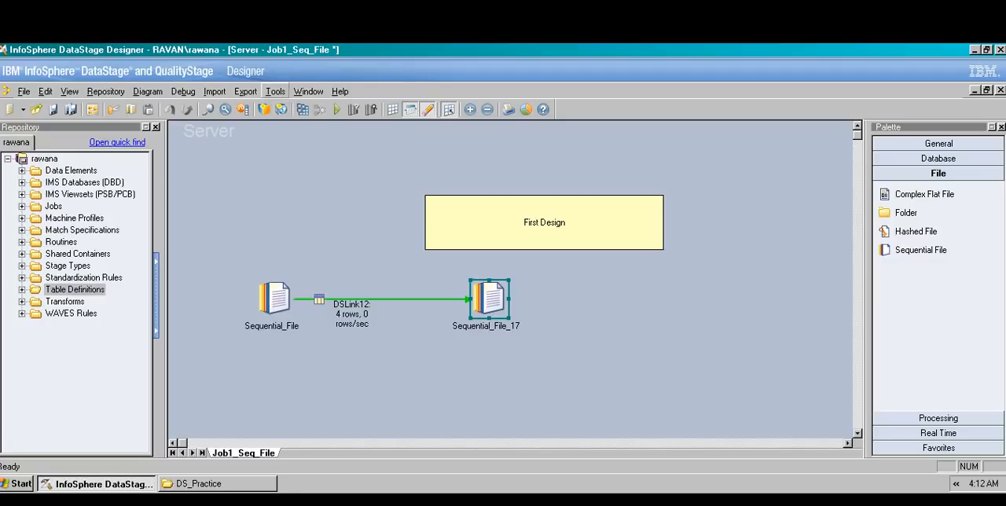
click(276, 91)
mouse_move(246, 91)
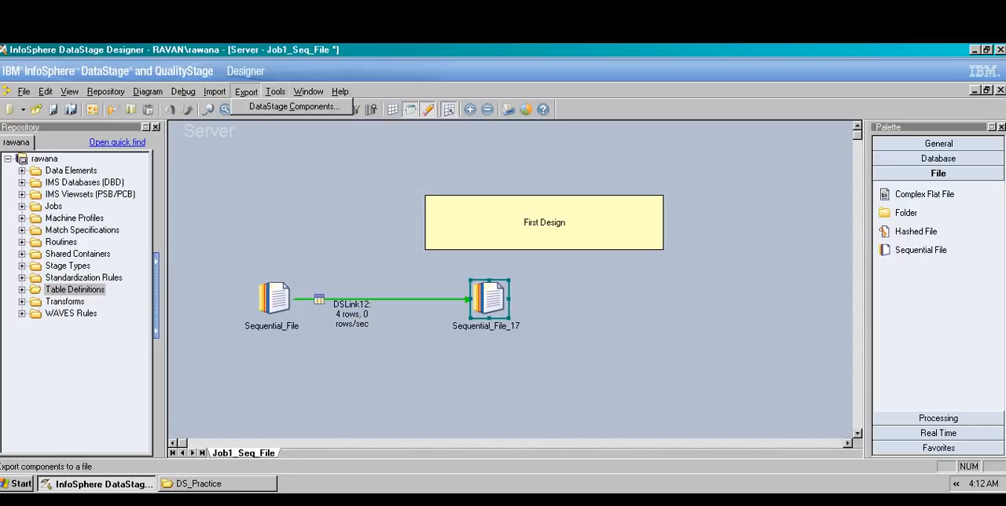
click(330, 189)
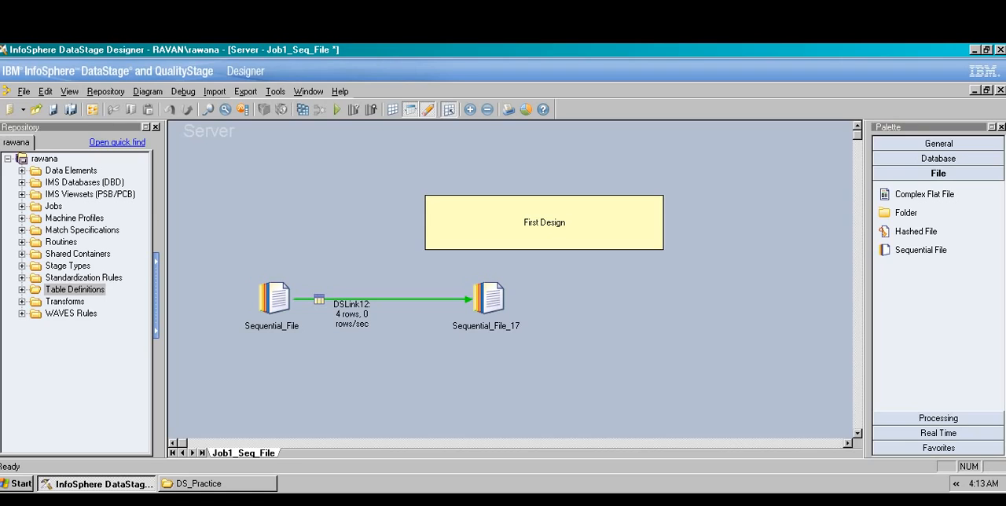
Step: Launch DataStage Director from the Designer to view the status of the project's jobs
click(275, 91)
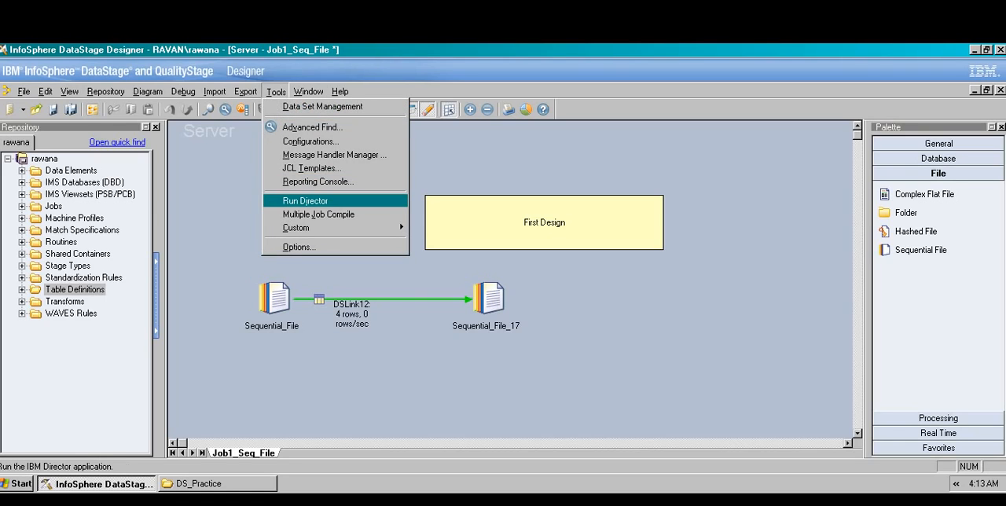
click(305, 201)
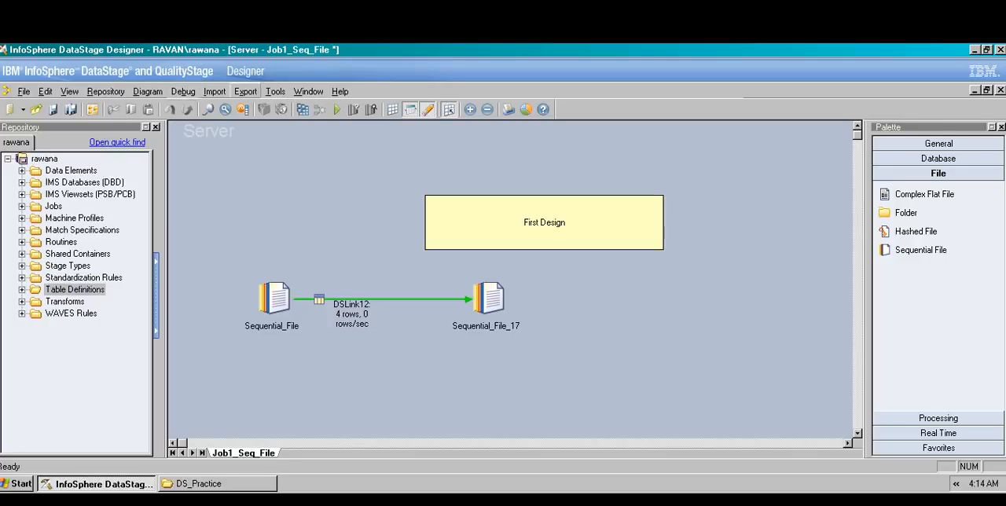
click(275, 91)
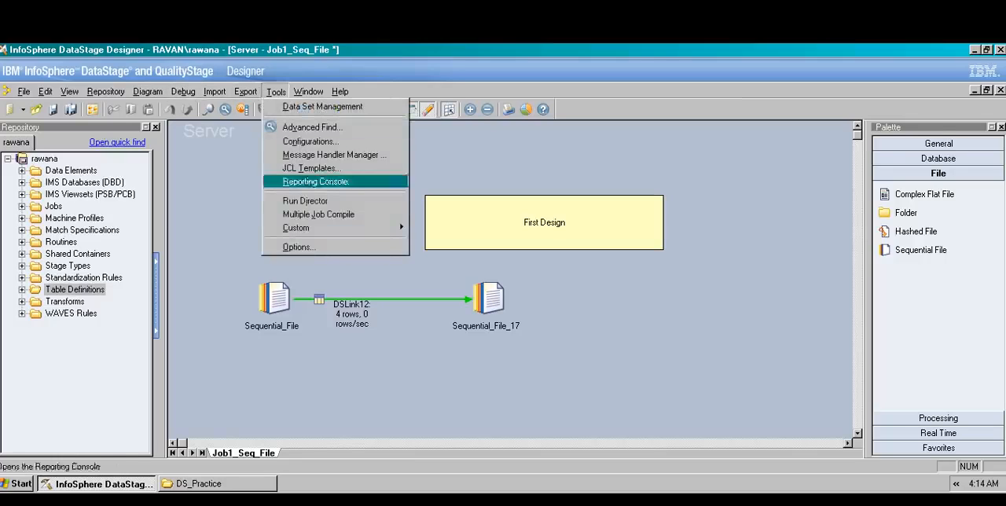
click(305, 201)
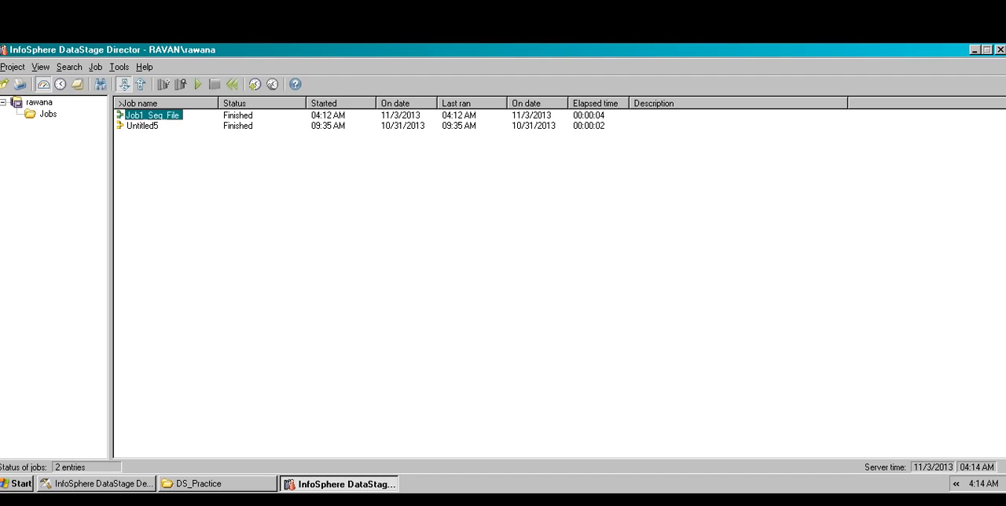
Step: View the run log of Job1_Seq_File and examine the details of its first DSD.StageRun active stage event
mouse_move(154, 116)
click(77, 84)
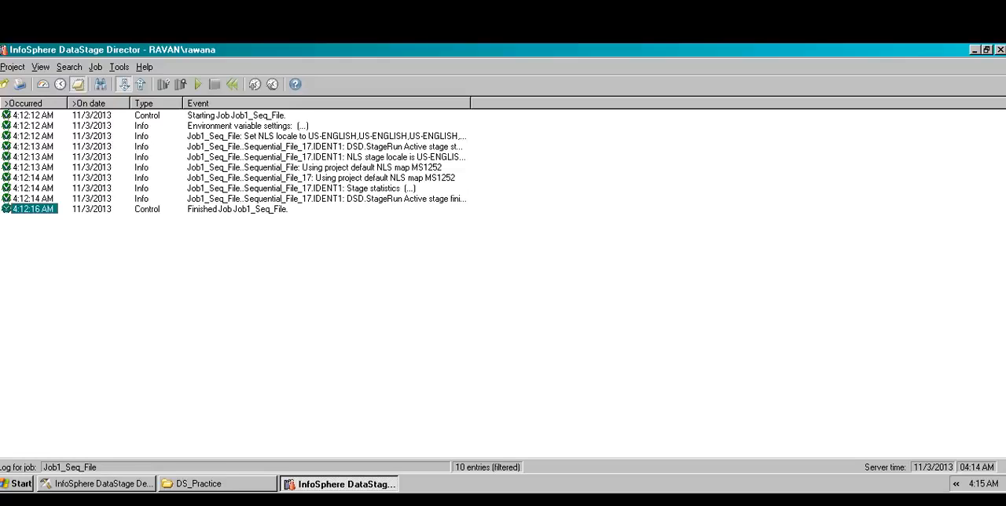
click(33, 115)
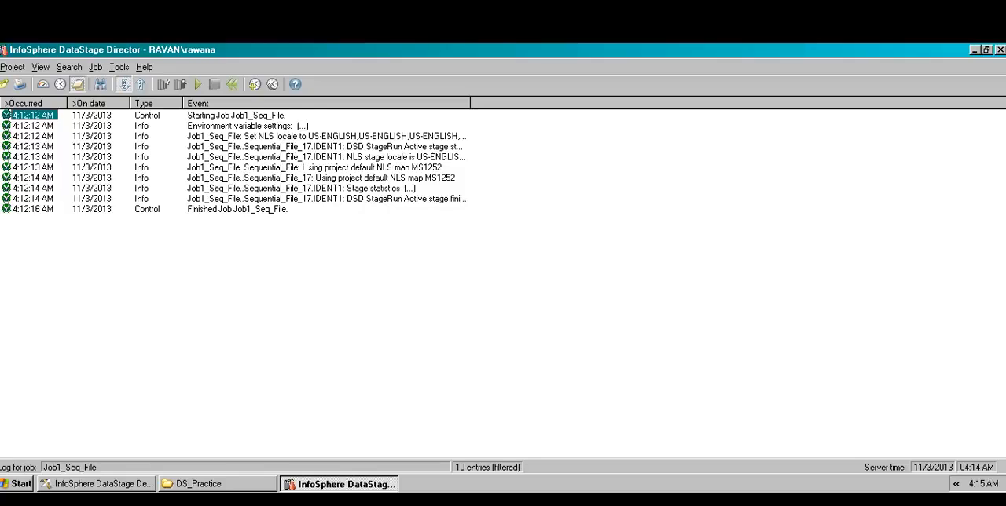
click(33, 147)
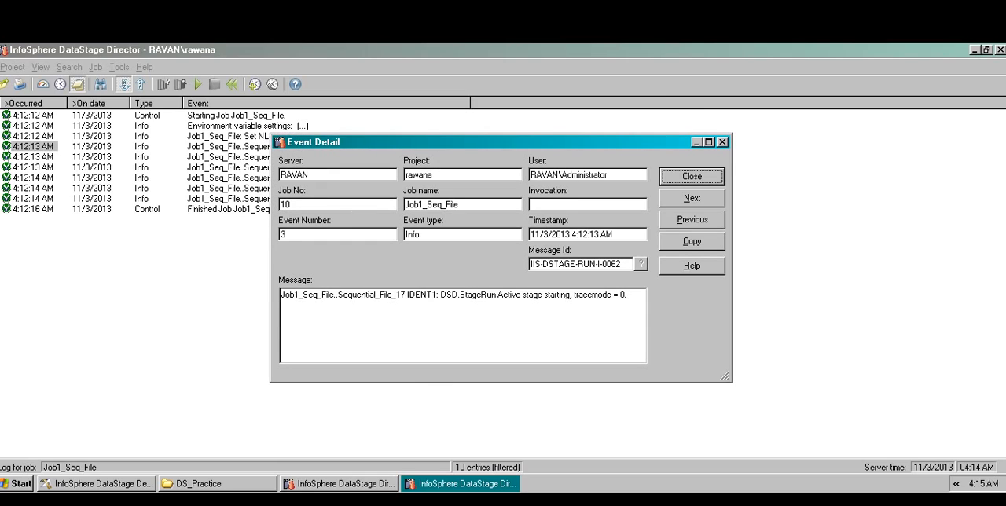
click(692, 177)
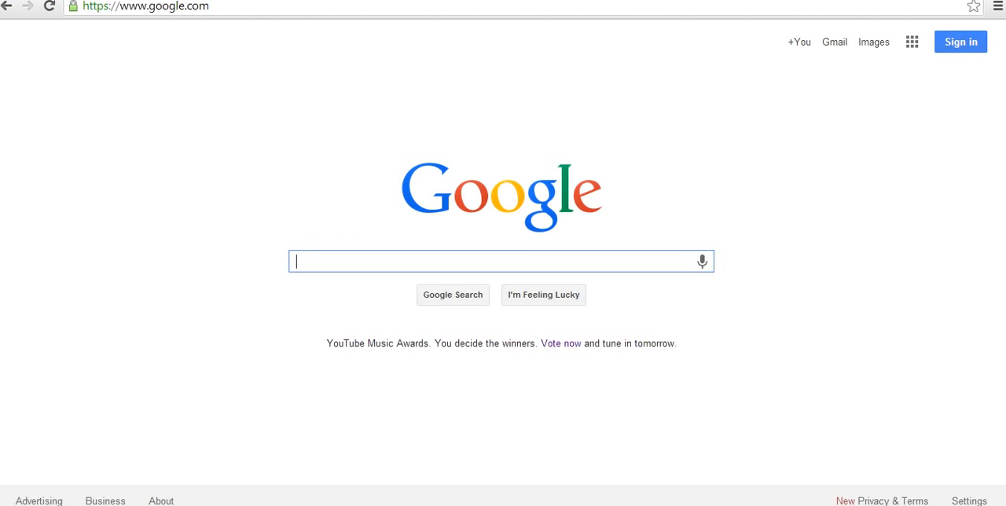
key(alt+Tab)
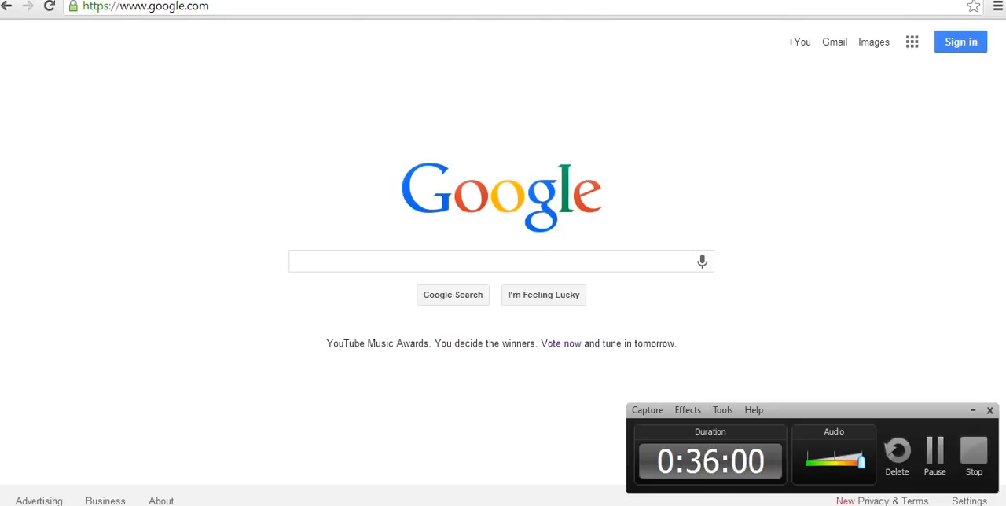
drag(857, 410, 796, 478)
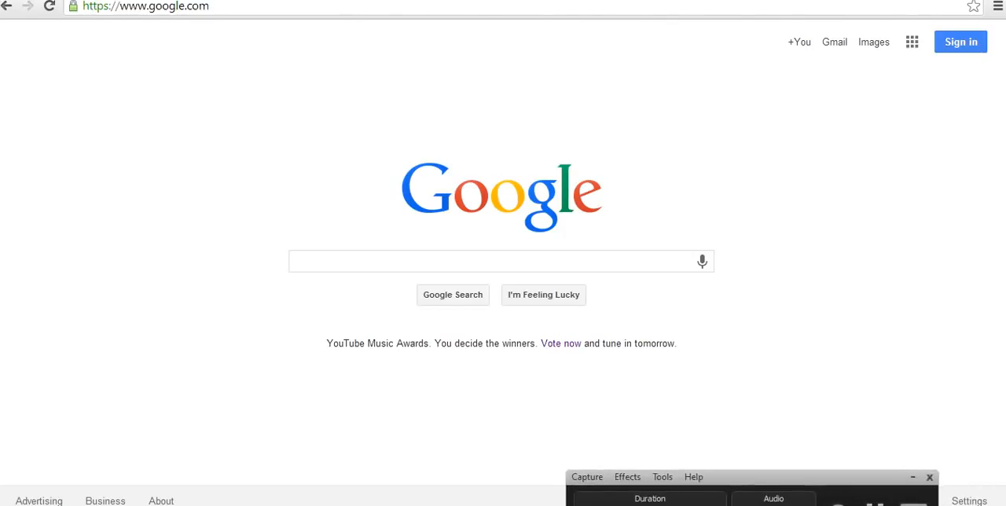